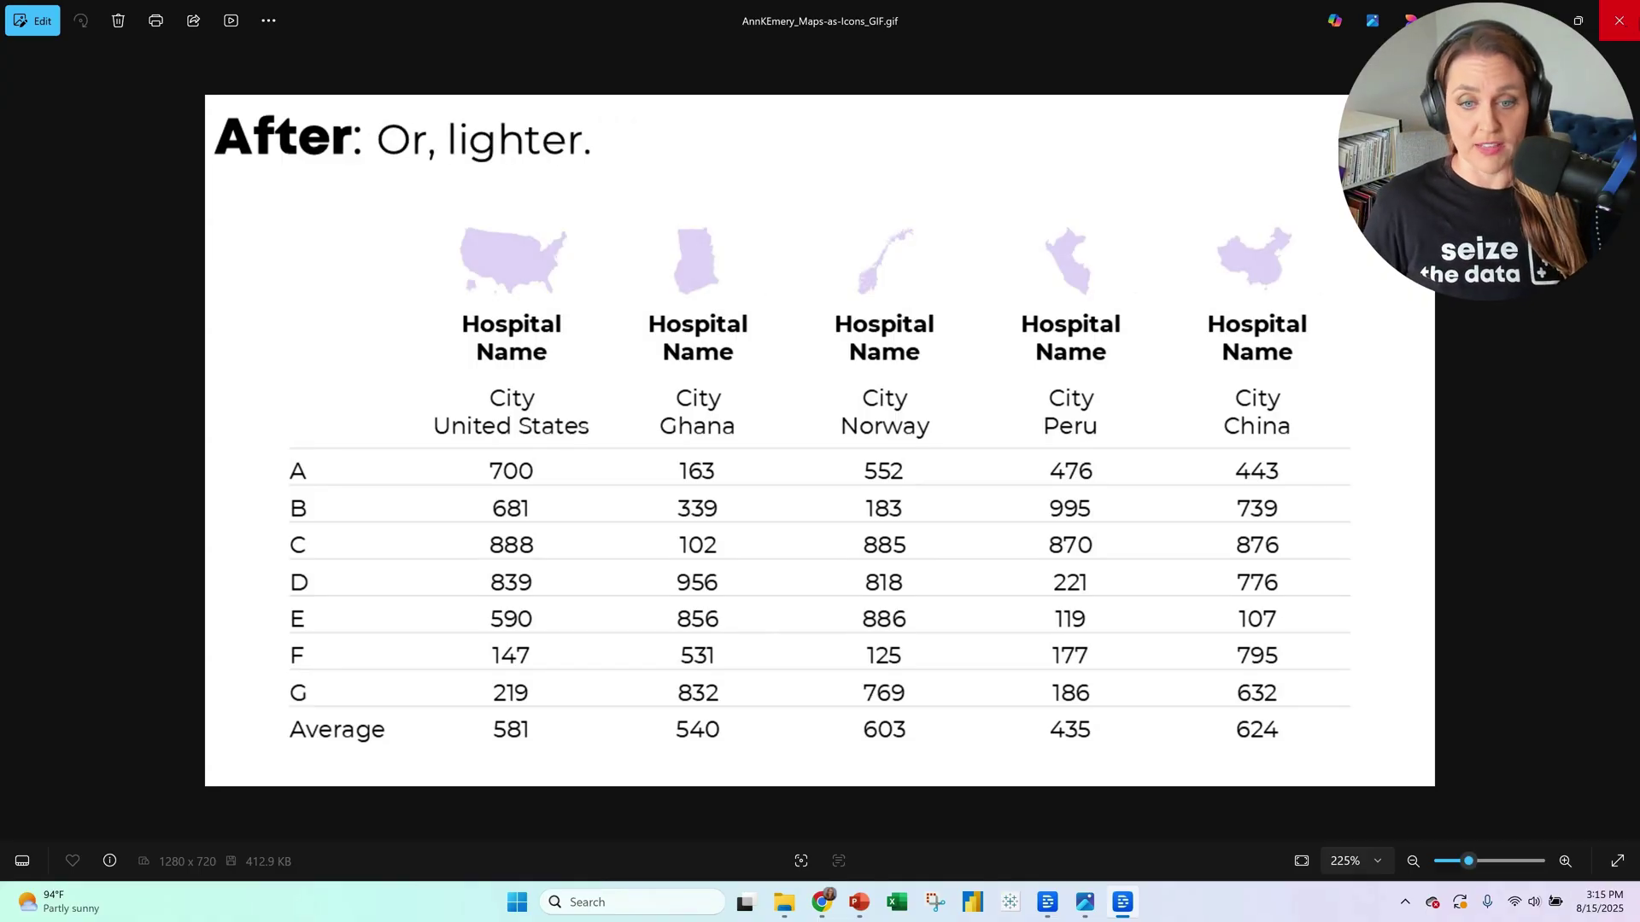
Switch to the seven-slide hospital table presentation in PowerPoint from the taskbar
mouse_move(881, 904)
click(937, 873)
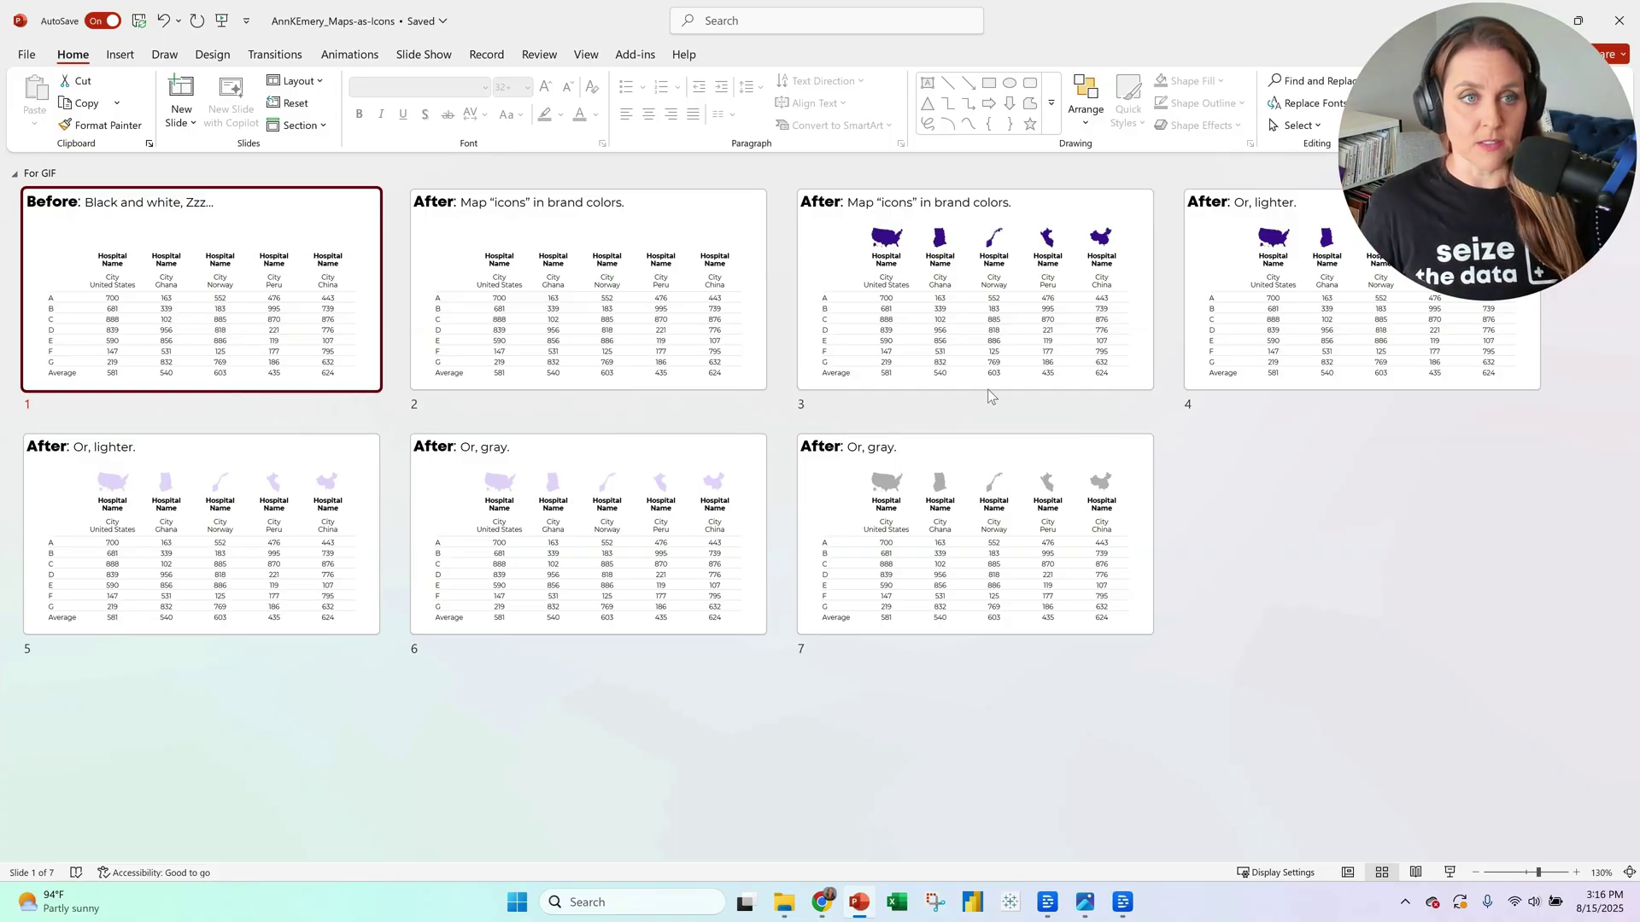
Compare slide 1 (Before), slide 2 without maps and slide 3 with map icons
double_click(346, 280)
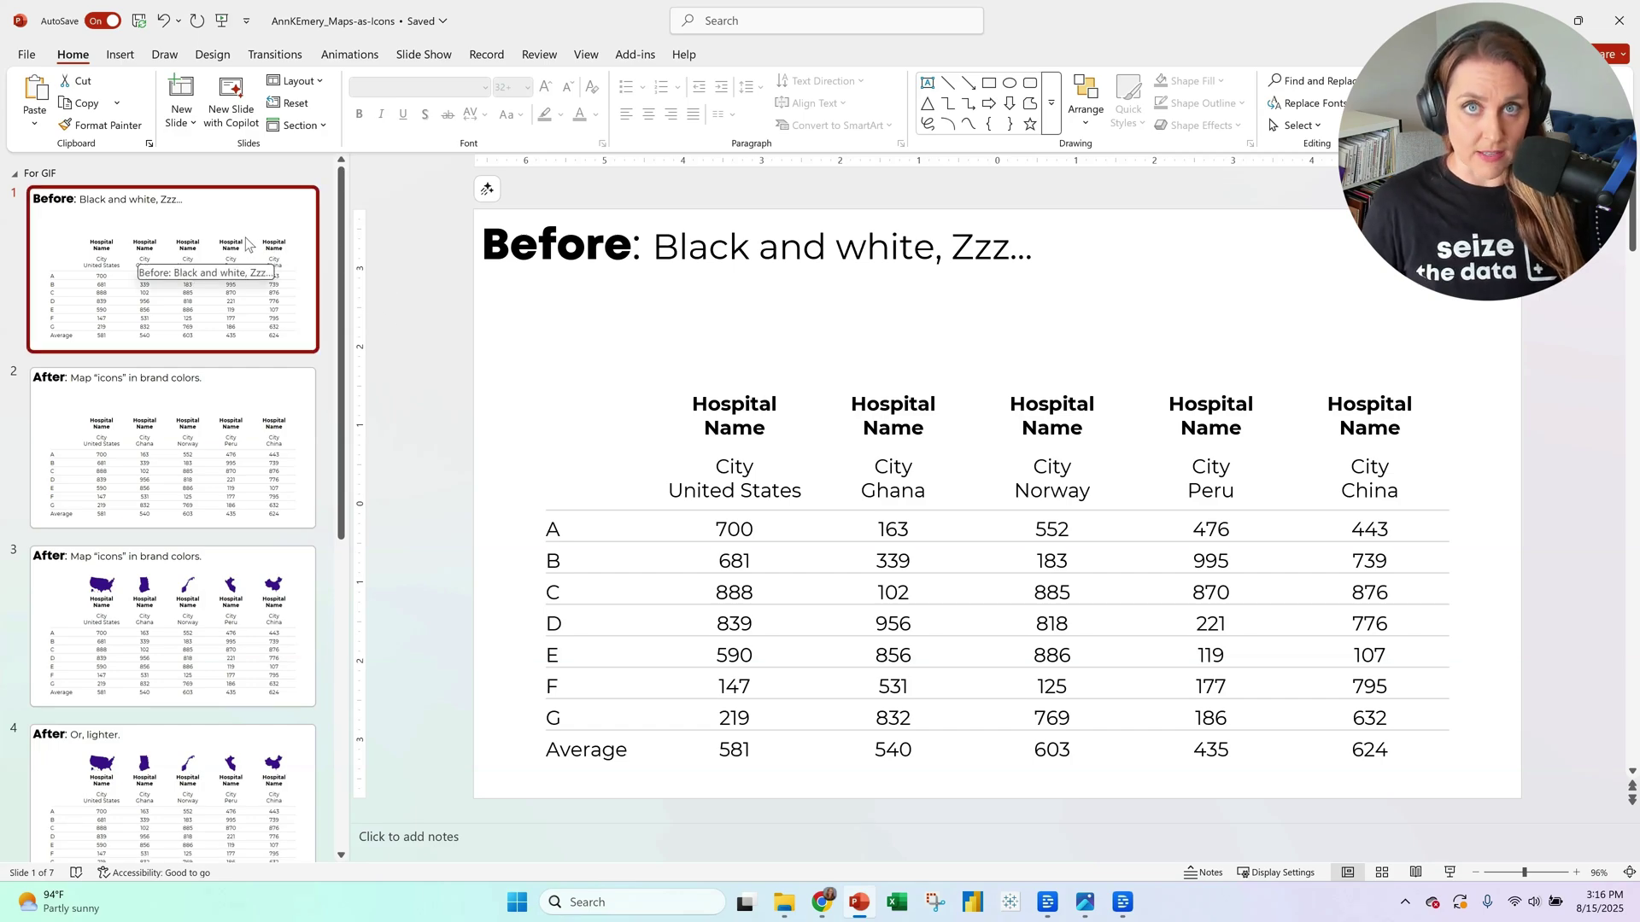
click(237, 611)
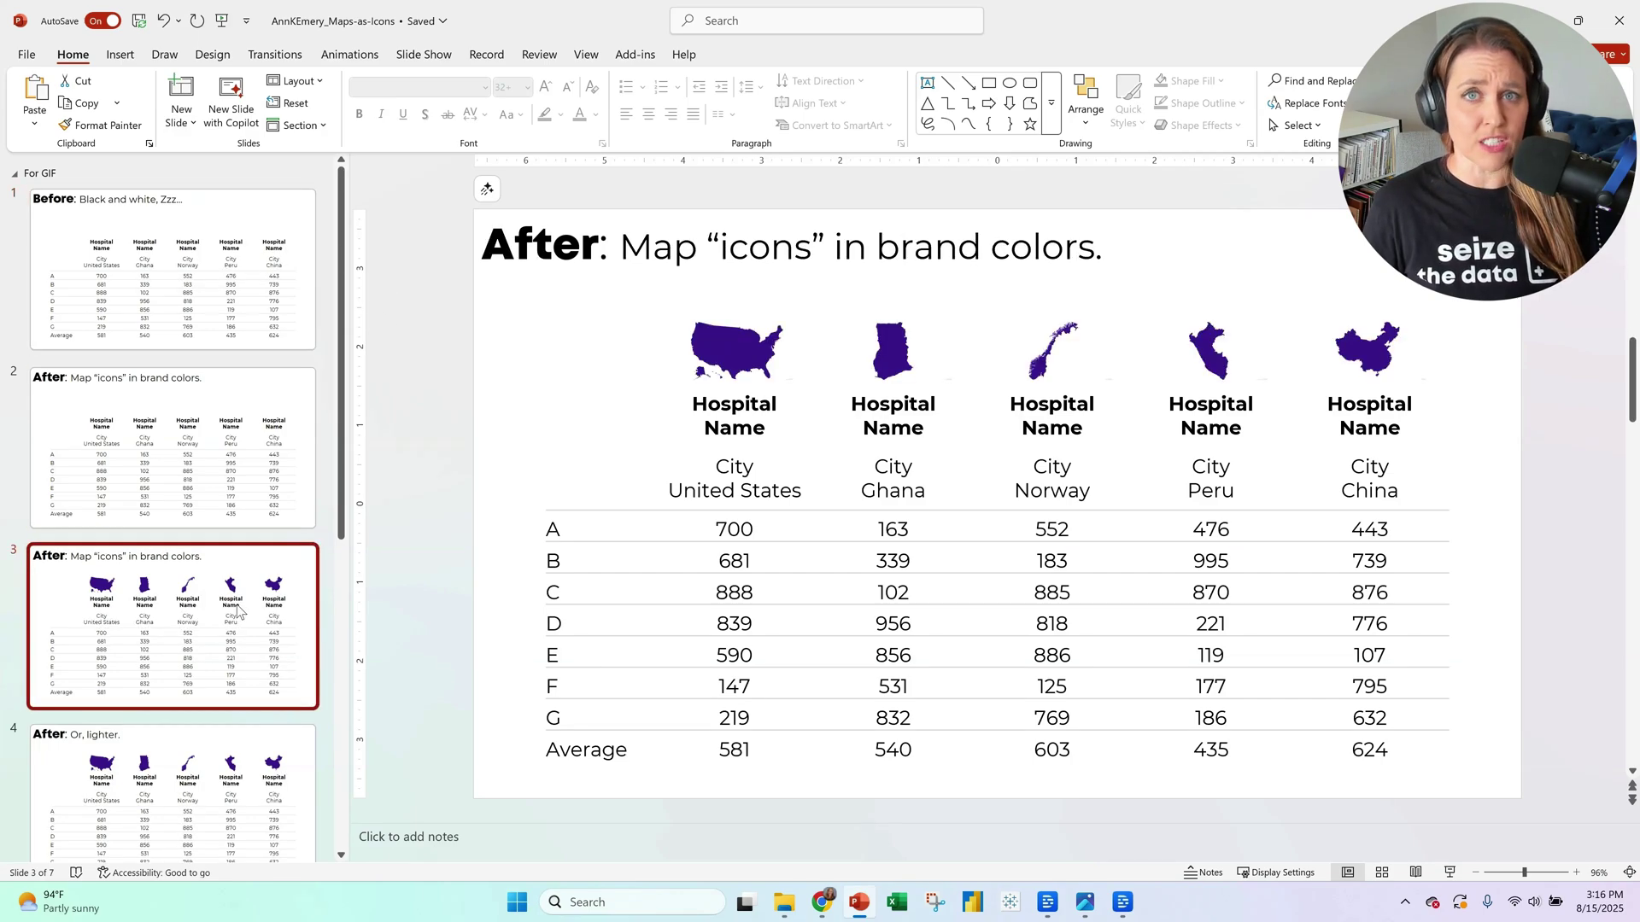
click(224, 267)
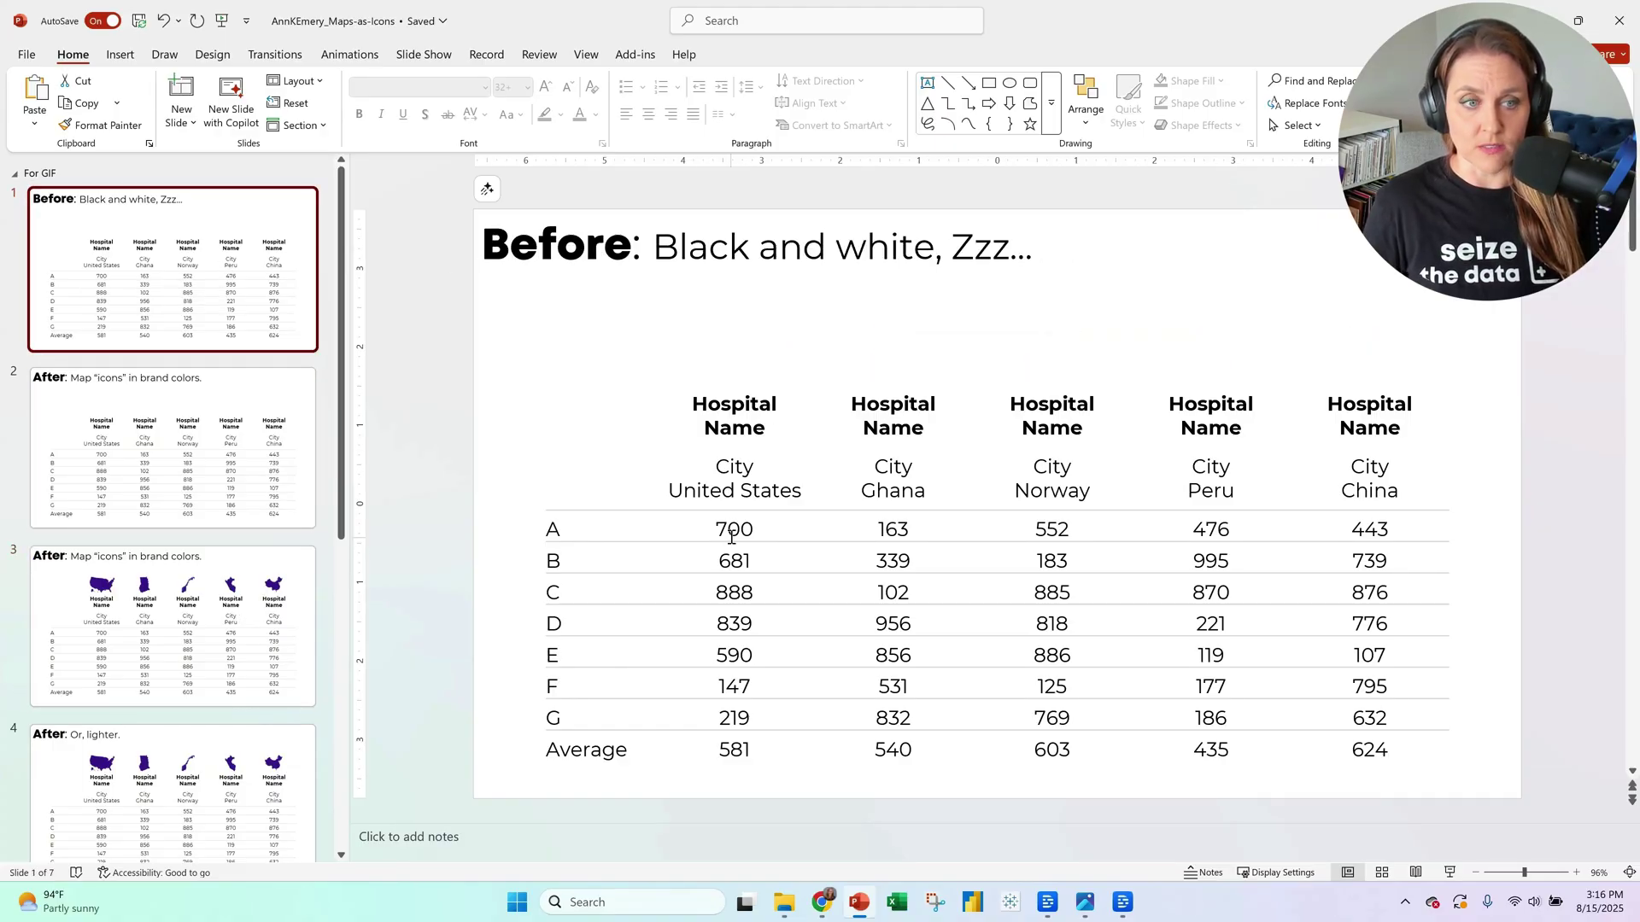
click(249, 609)
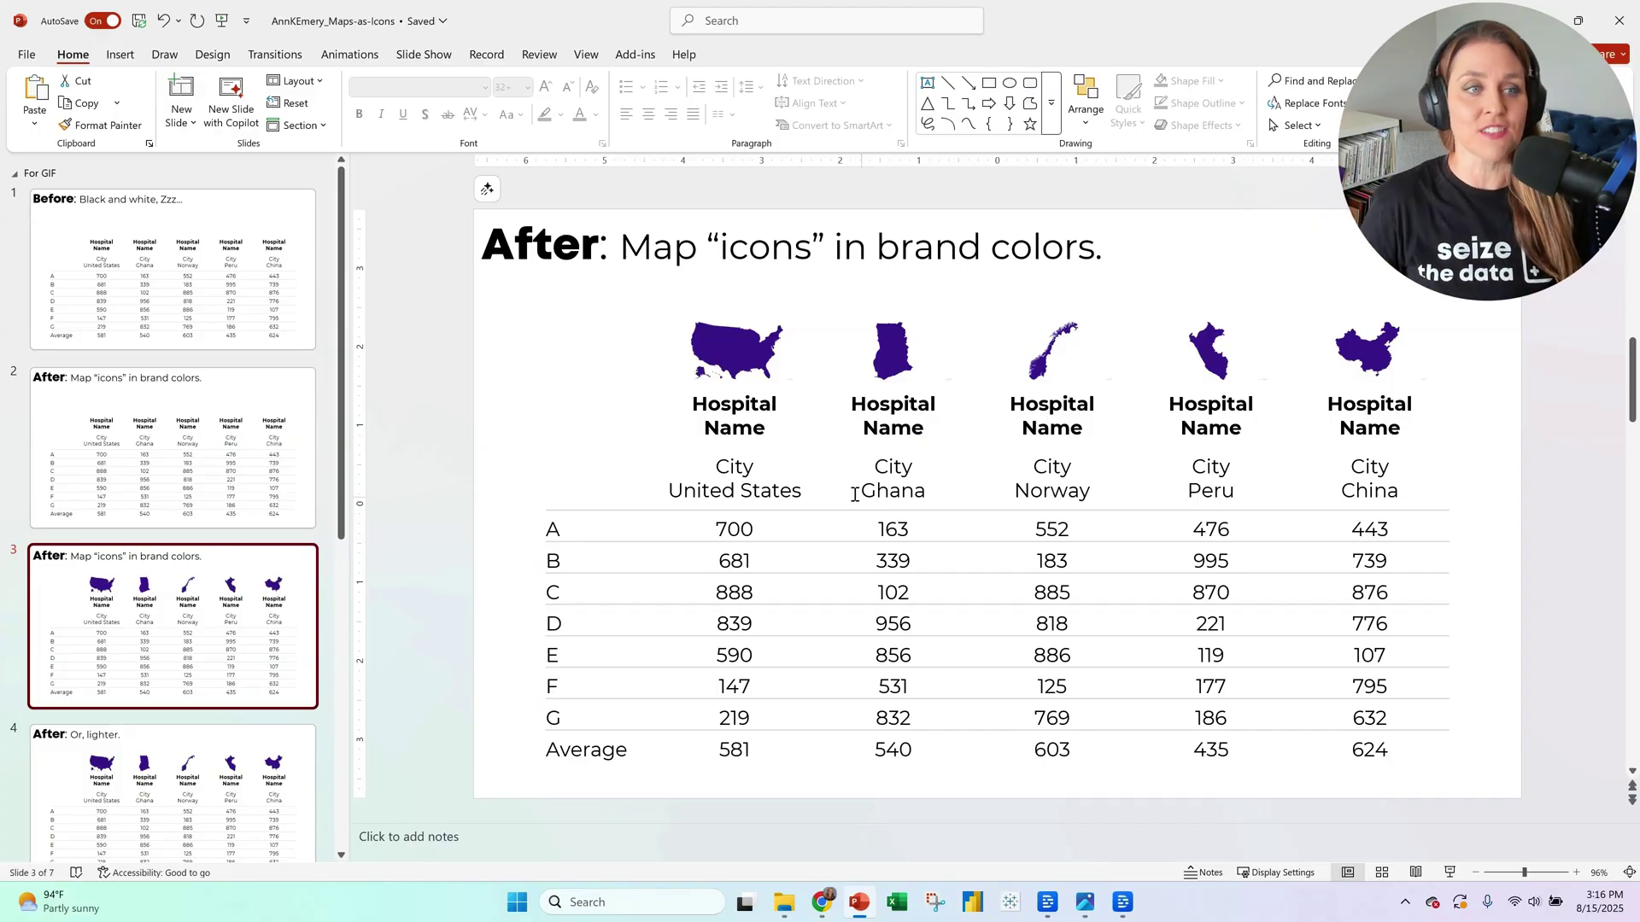
click(226, 430)
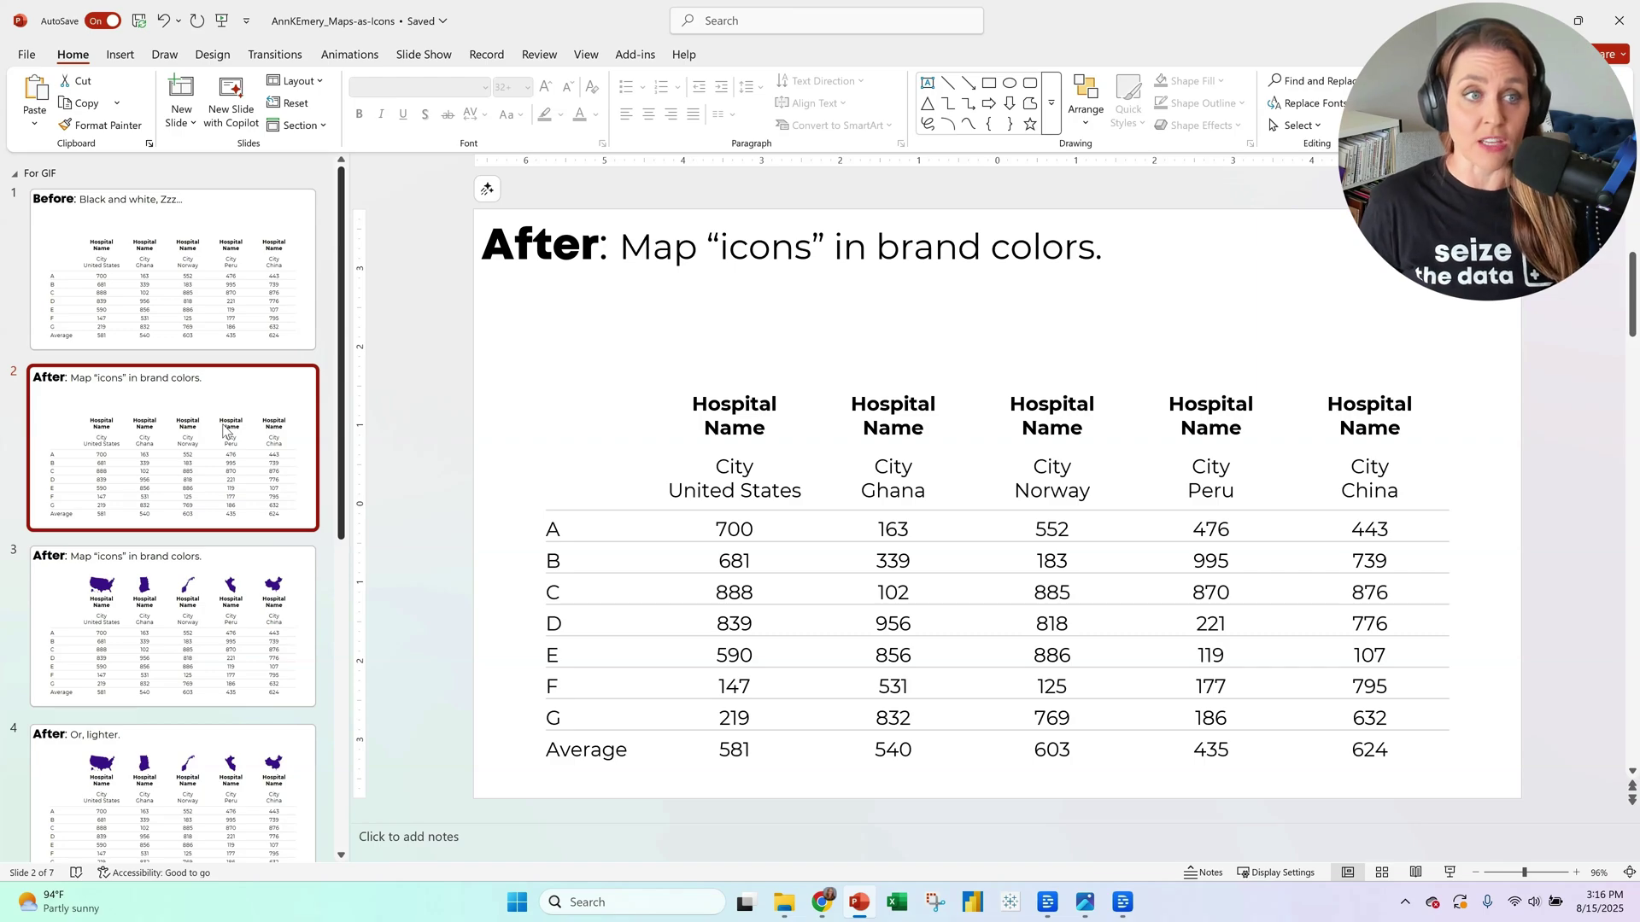
click(250, 264)
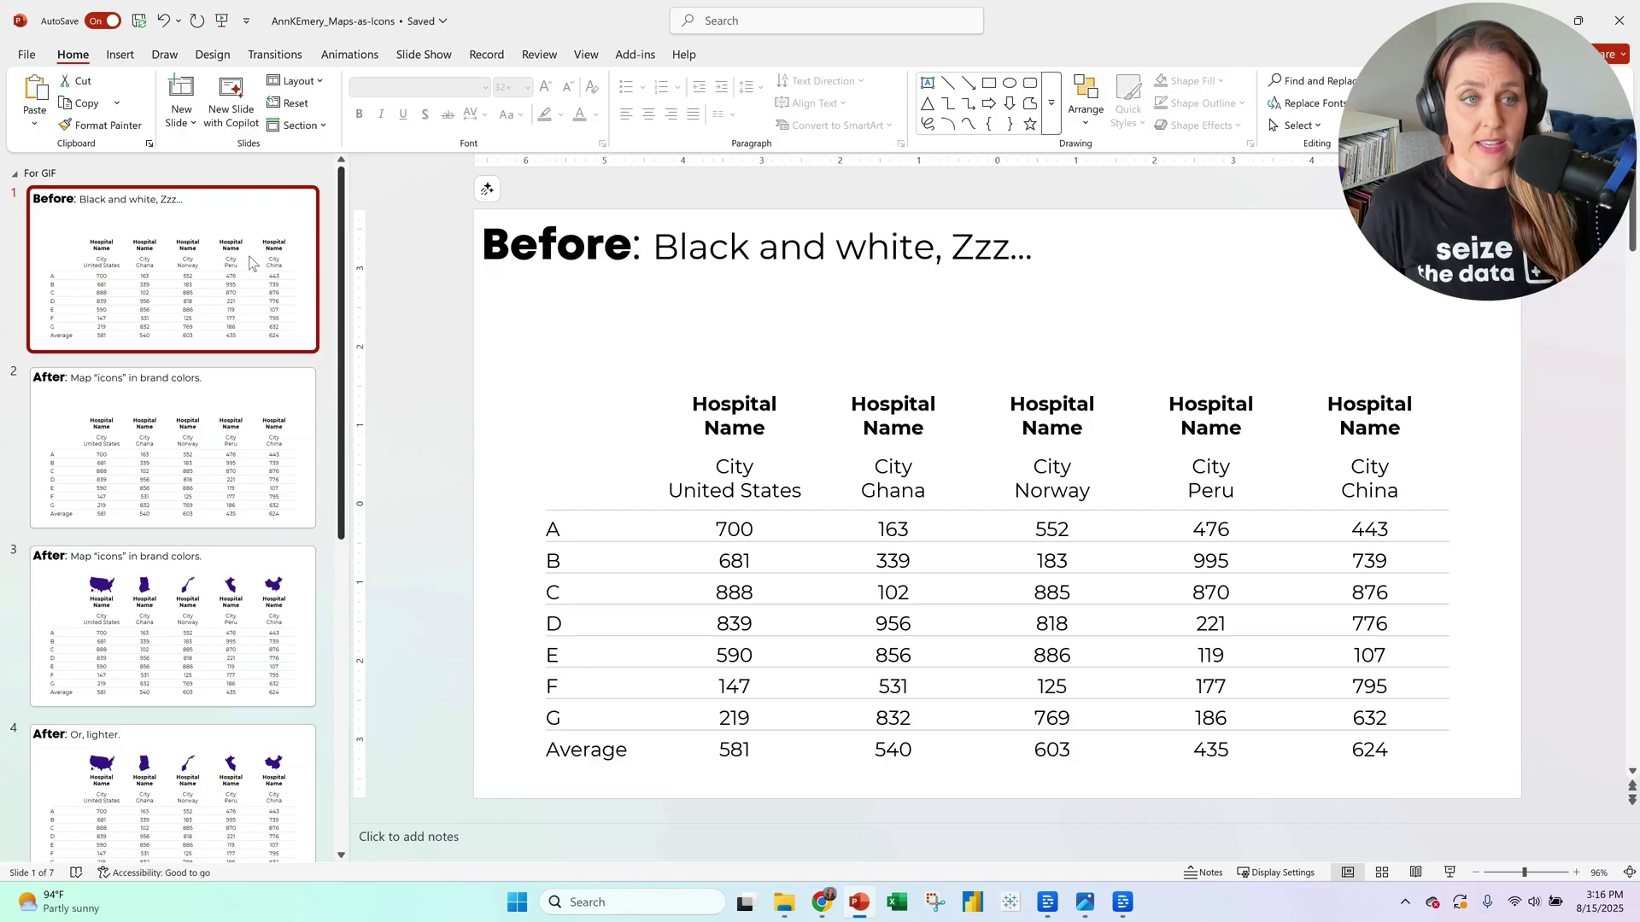
click(240, 421)
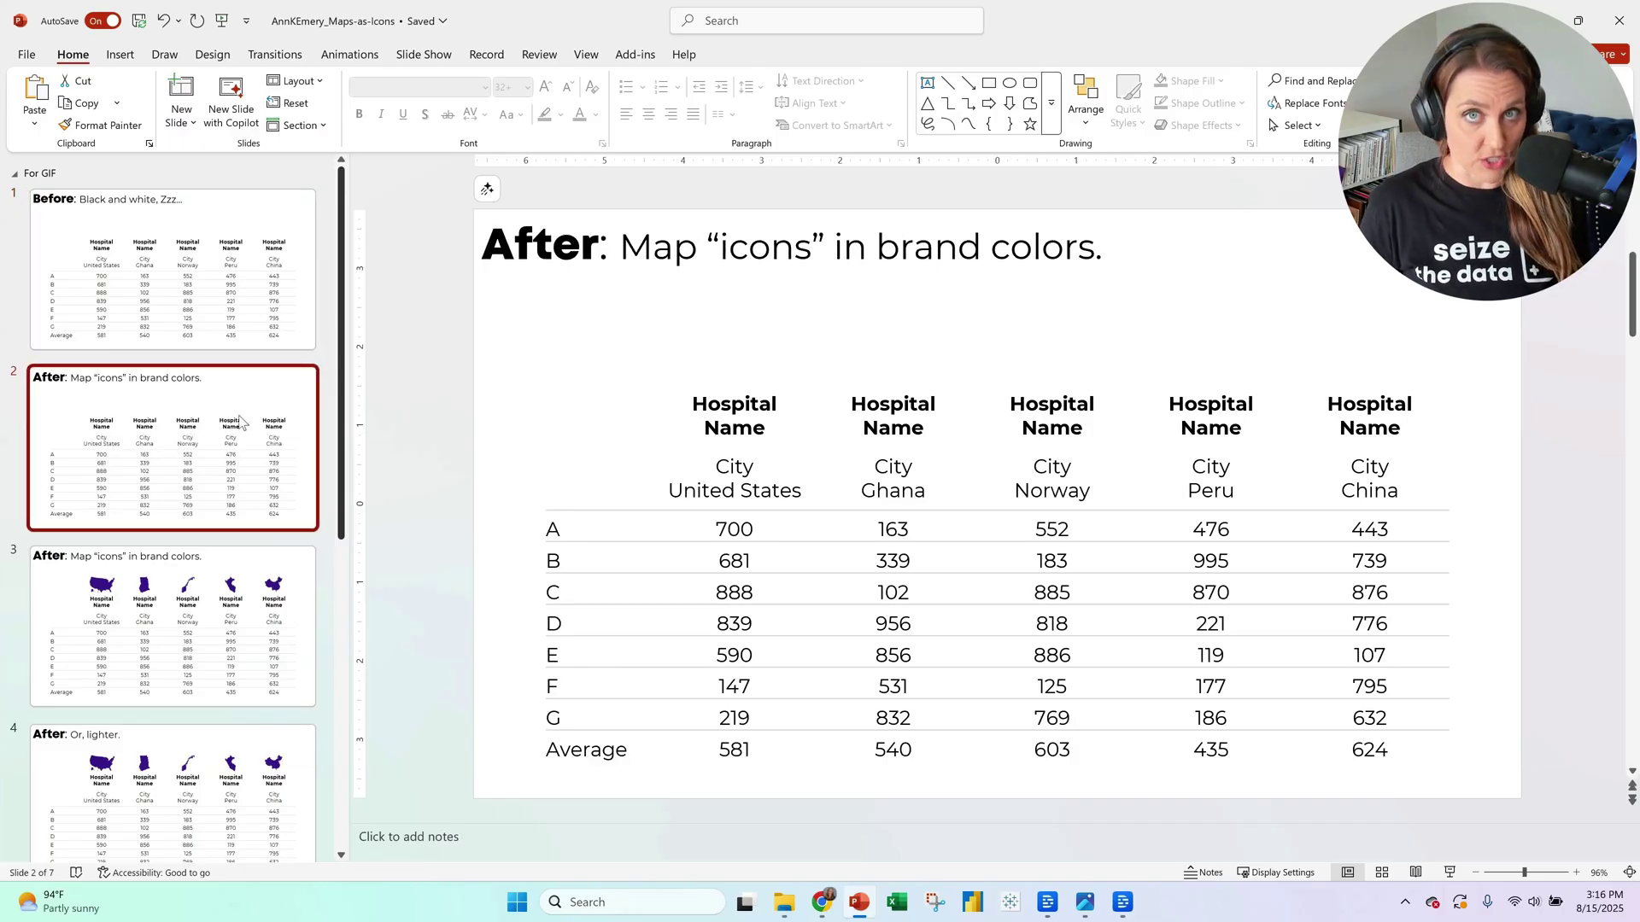
Step through slides 3, 4 and 5 (pale icons), then switch to Slide Sorter view
click(233, 587)
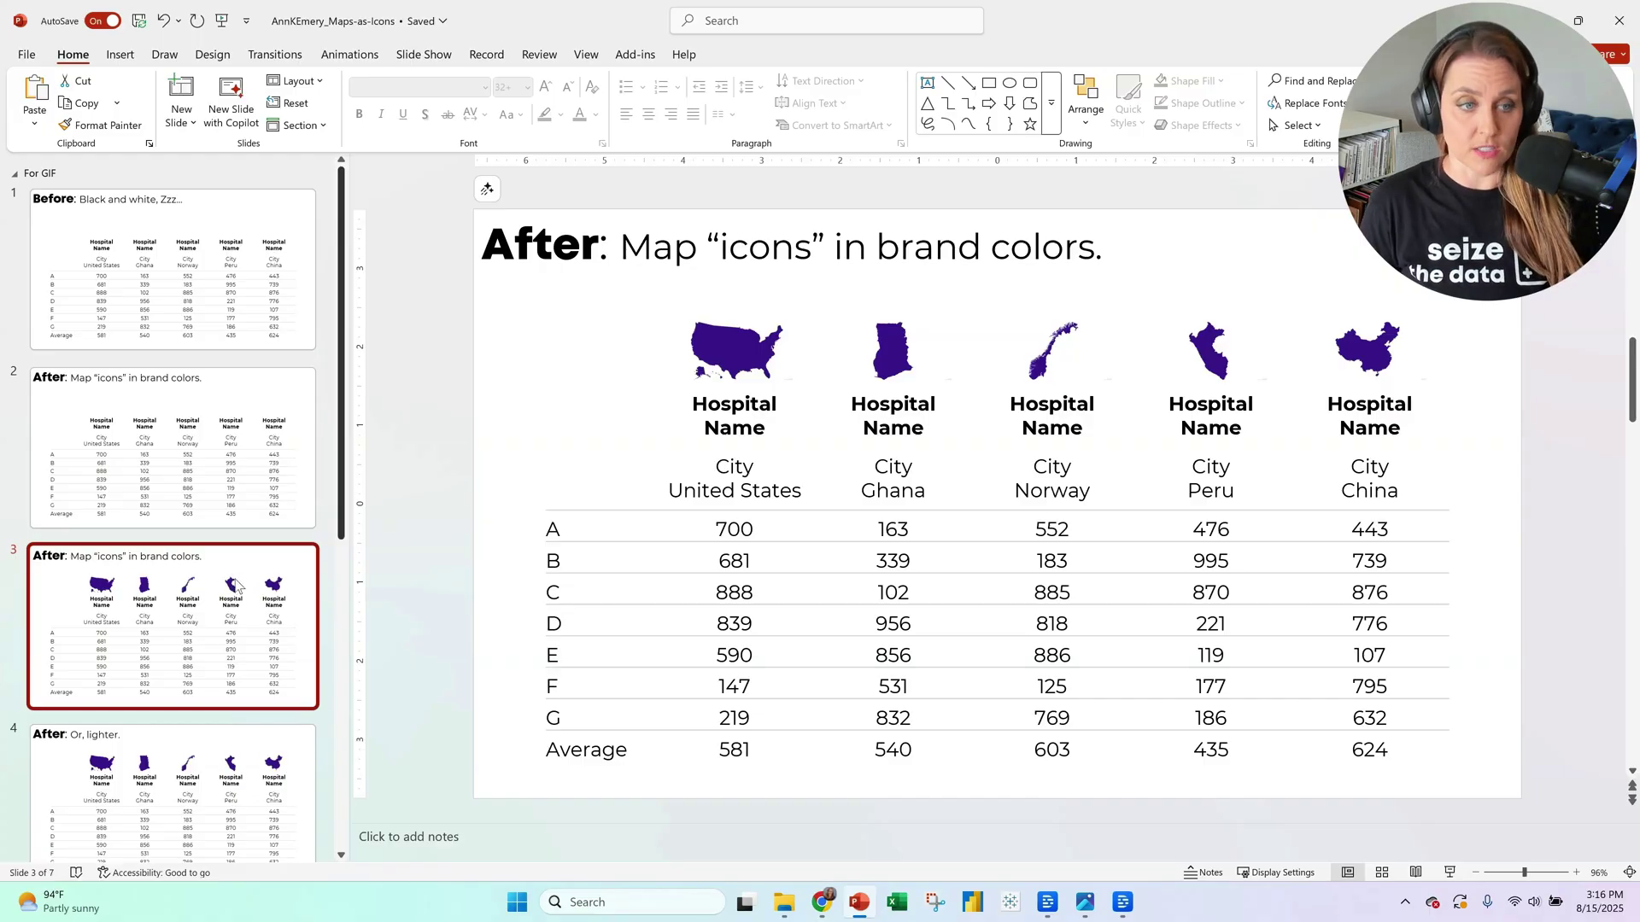
click(237, 756)
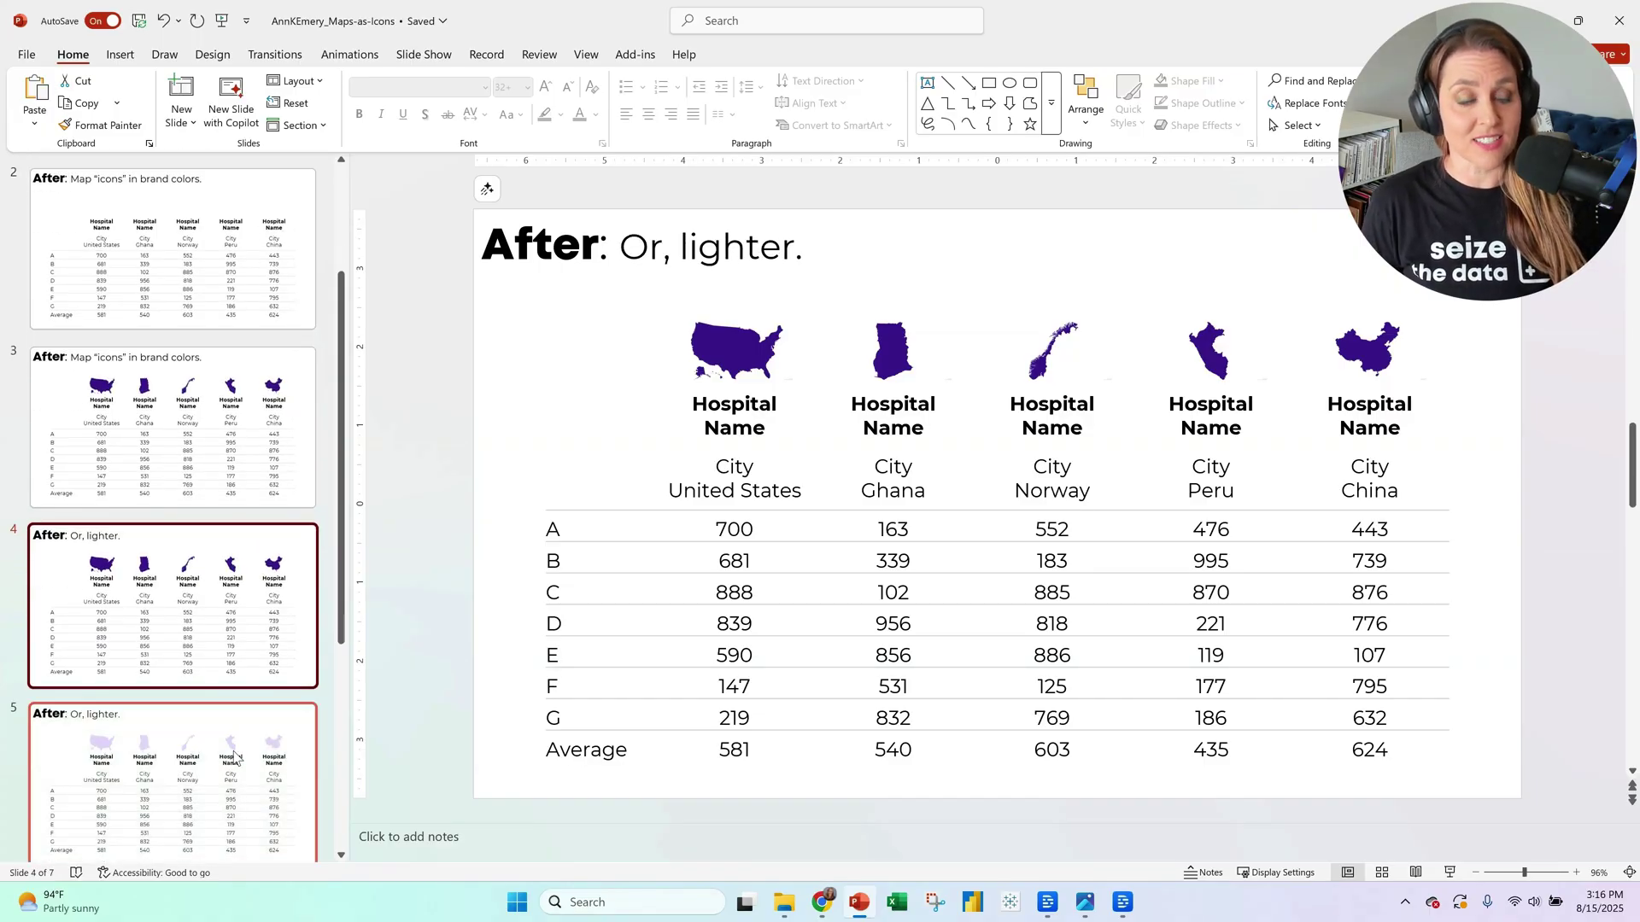
click(202, 755)
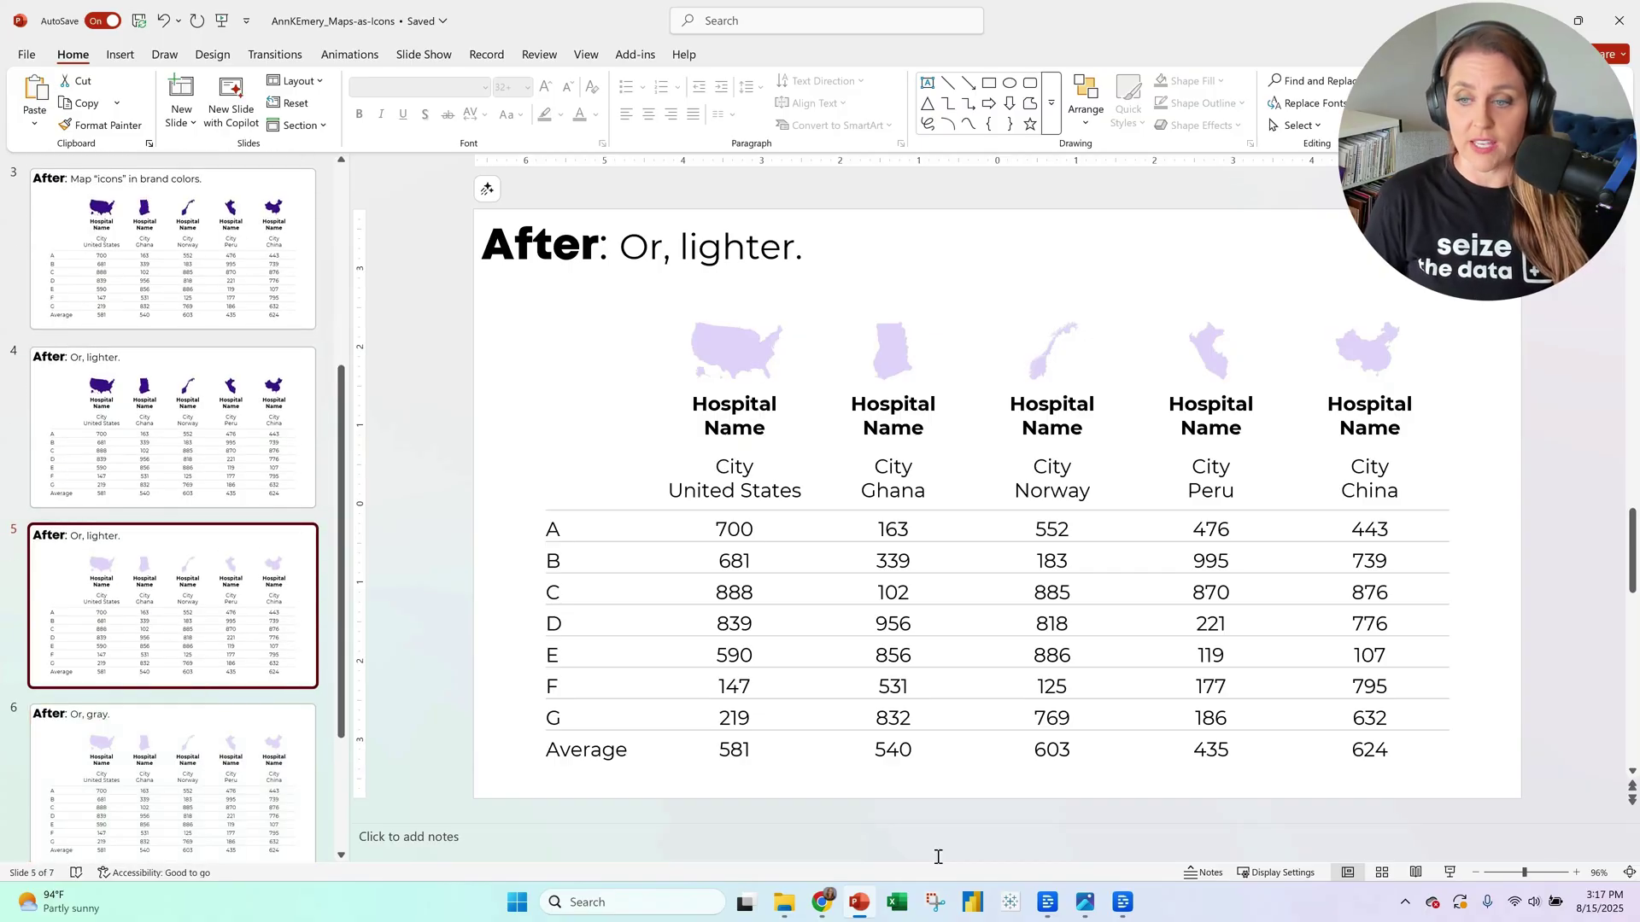
click(1379, 872)
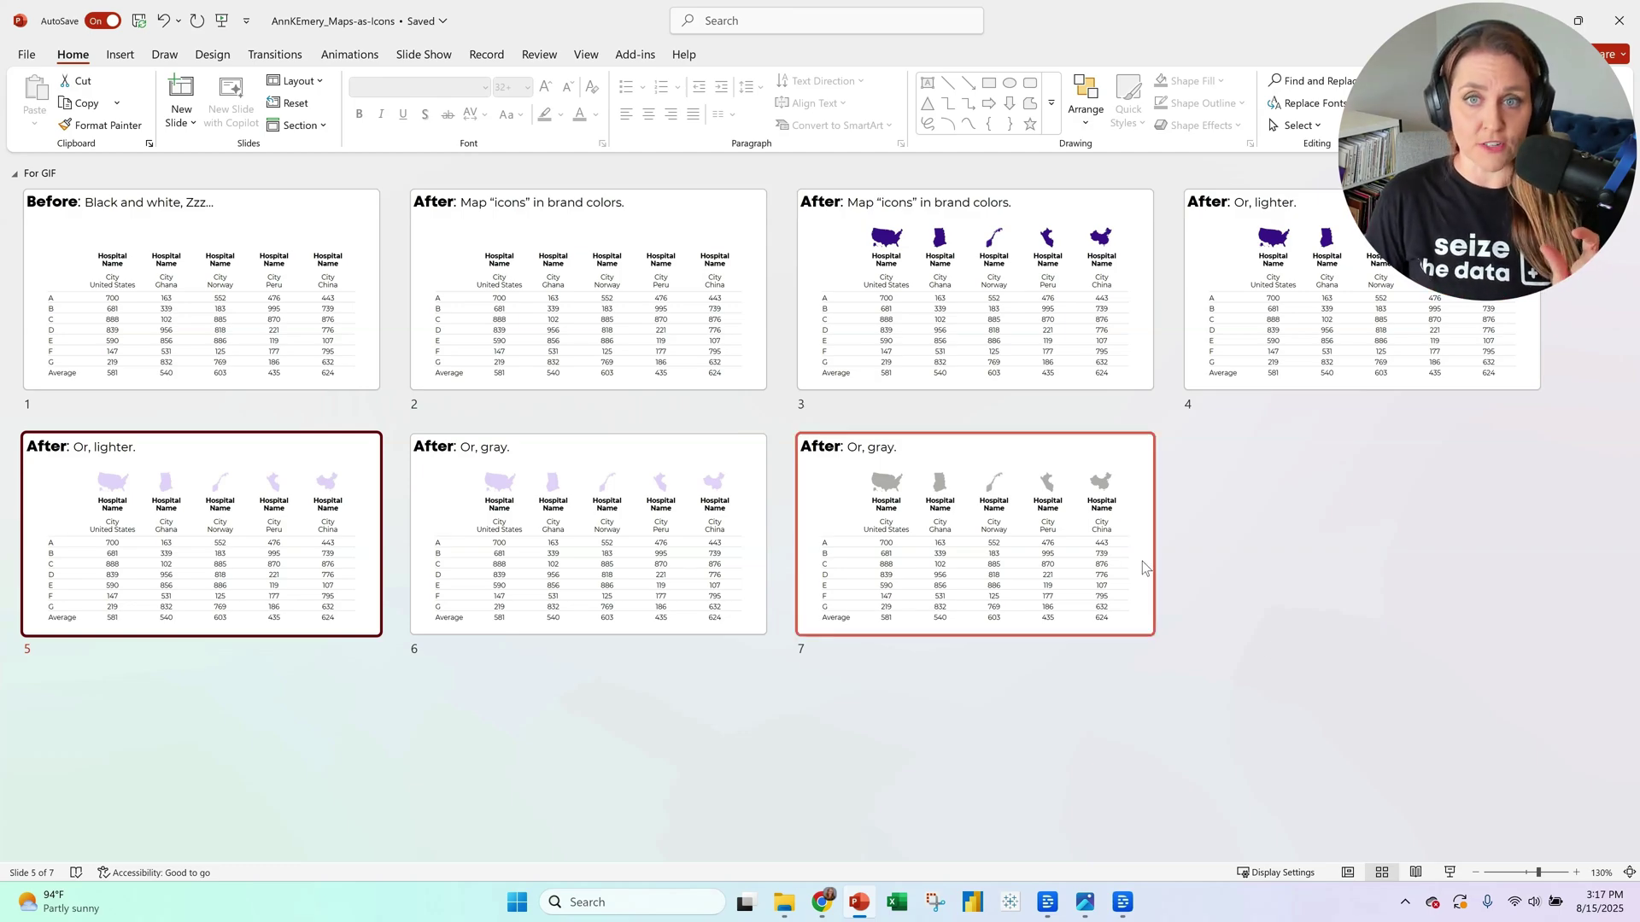
Copy slide 3 with the purple map icons and paste it after slide 7
click(851, 282)
key(ctrl+c)
click(1259, 494)
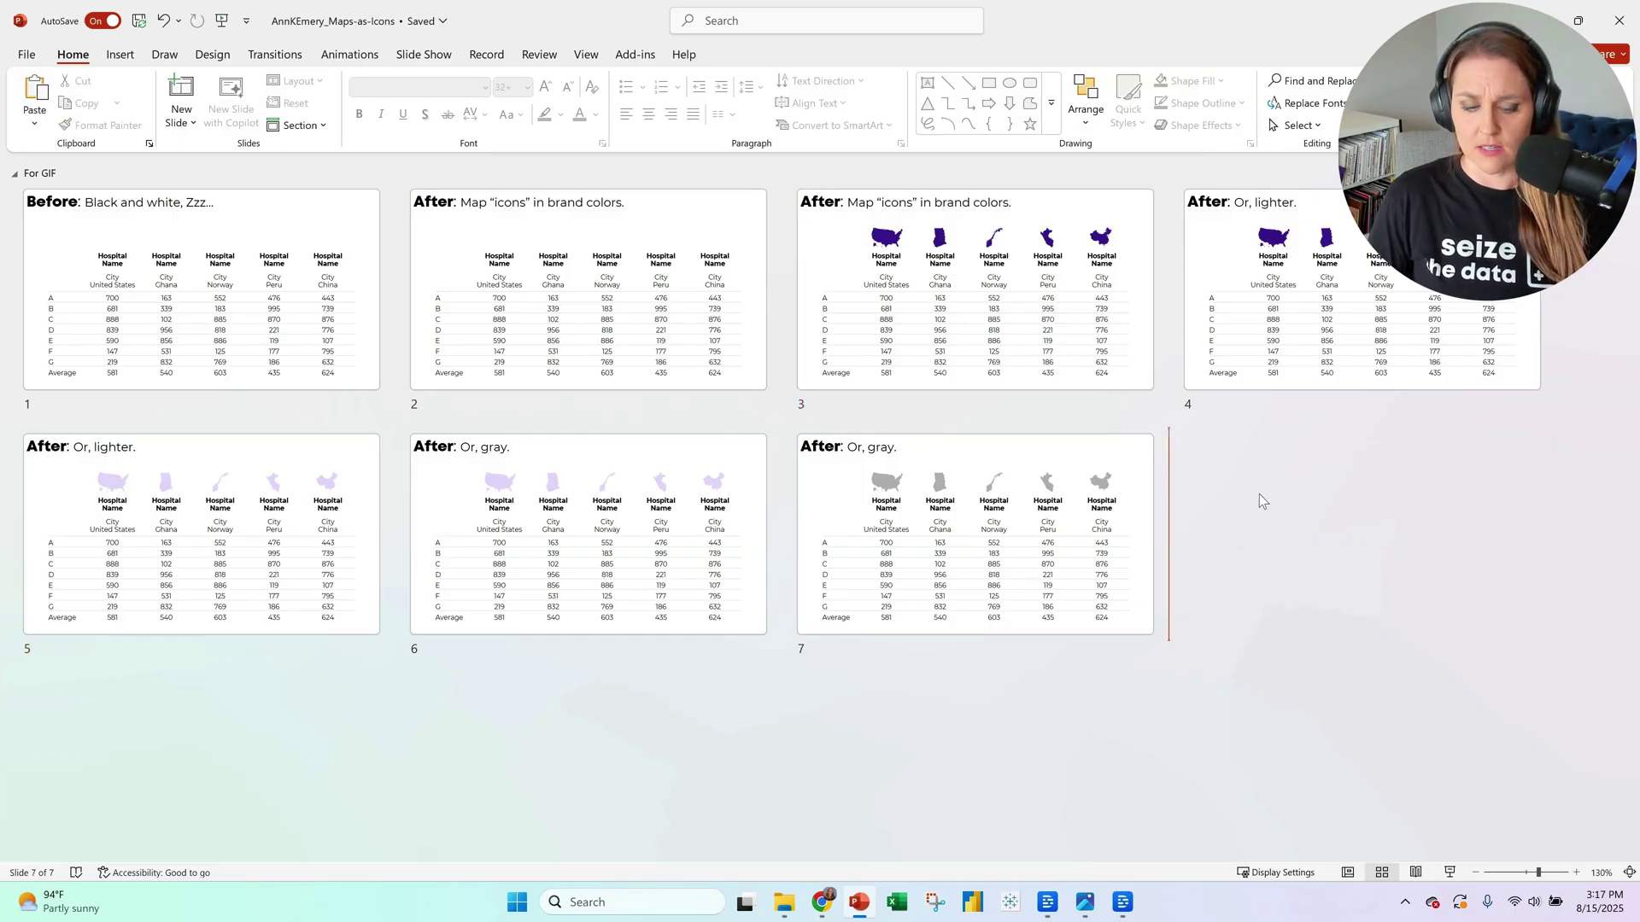
key(ctrl+v)
Start a new section named 'Don't Jiggling' at slide 8 and open that slide
right_click(1251, 476)
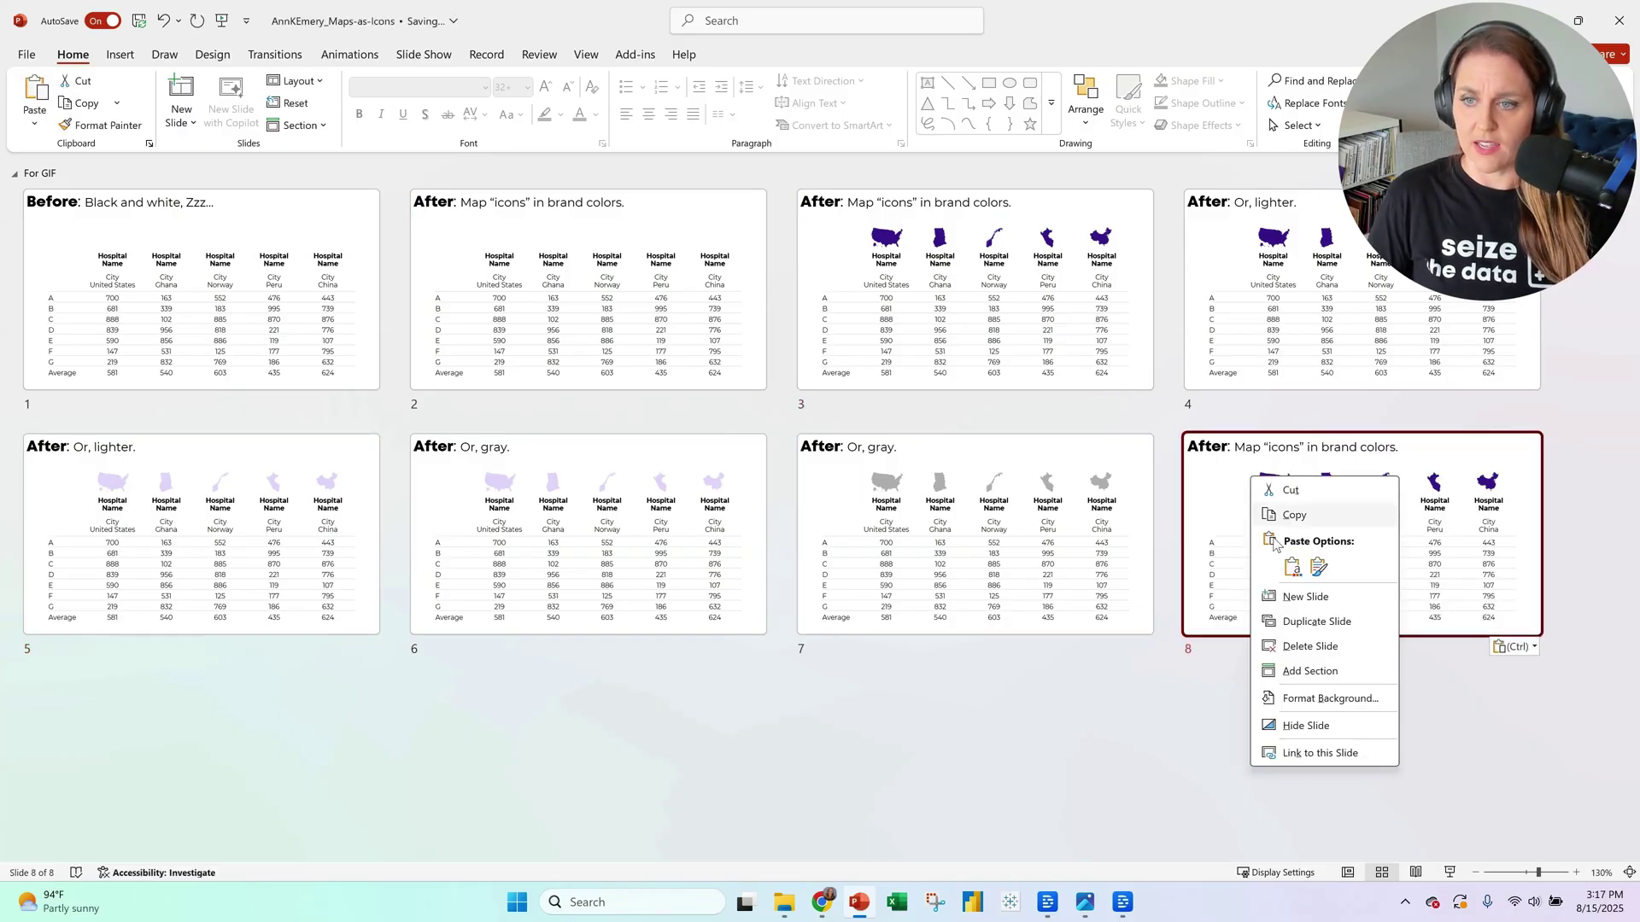
click(1333, 675)
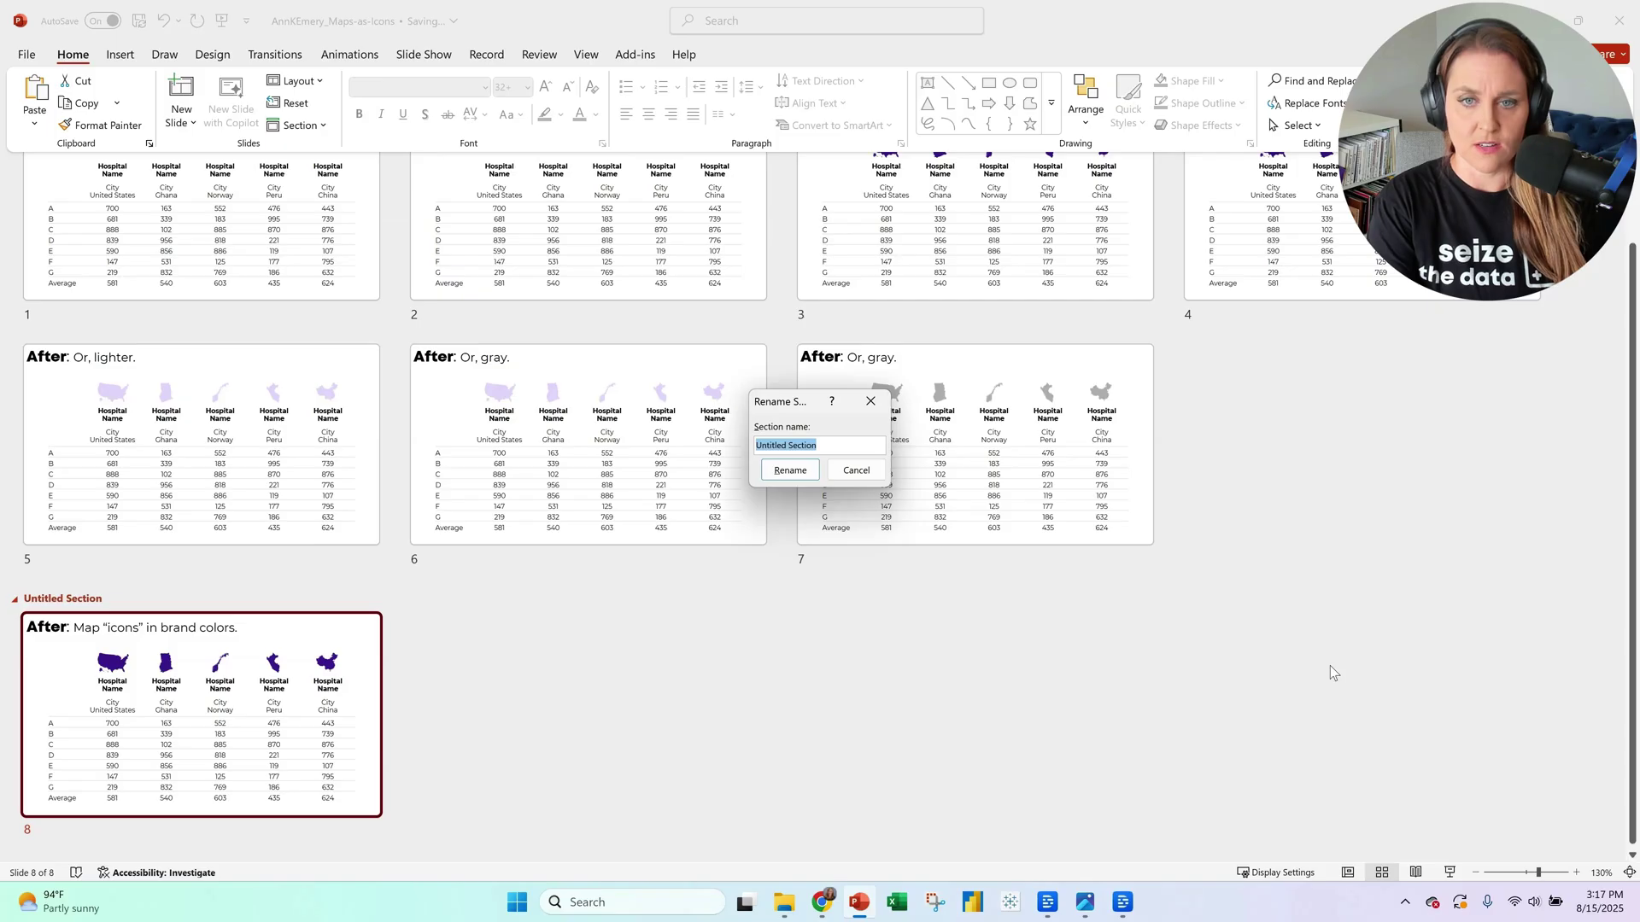
text(Don't Ji)
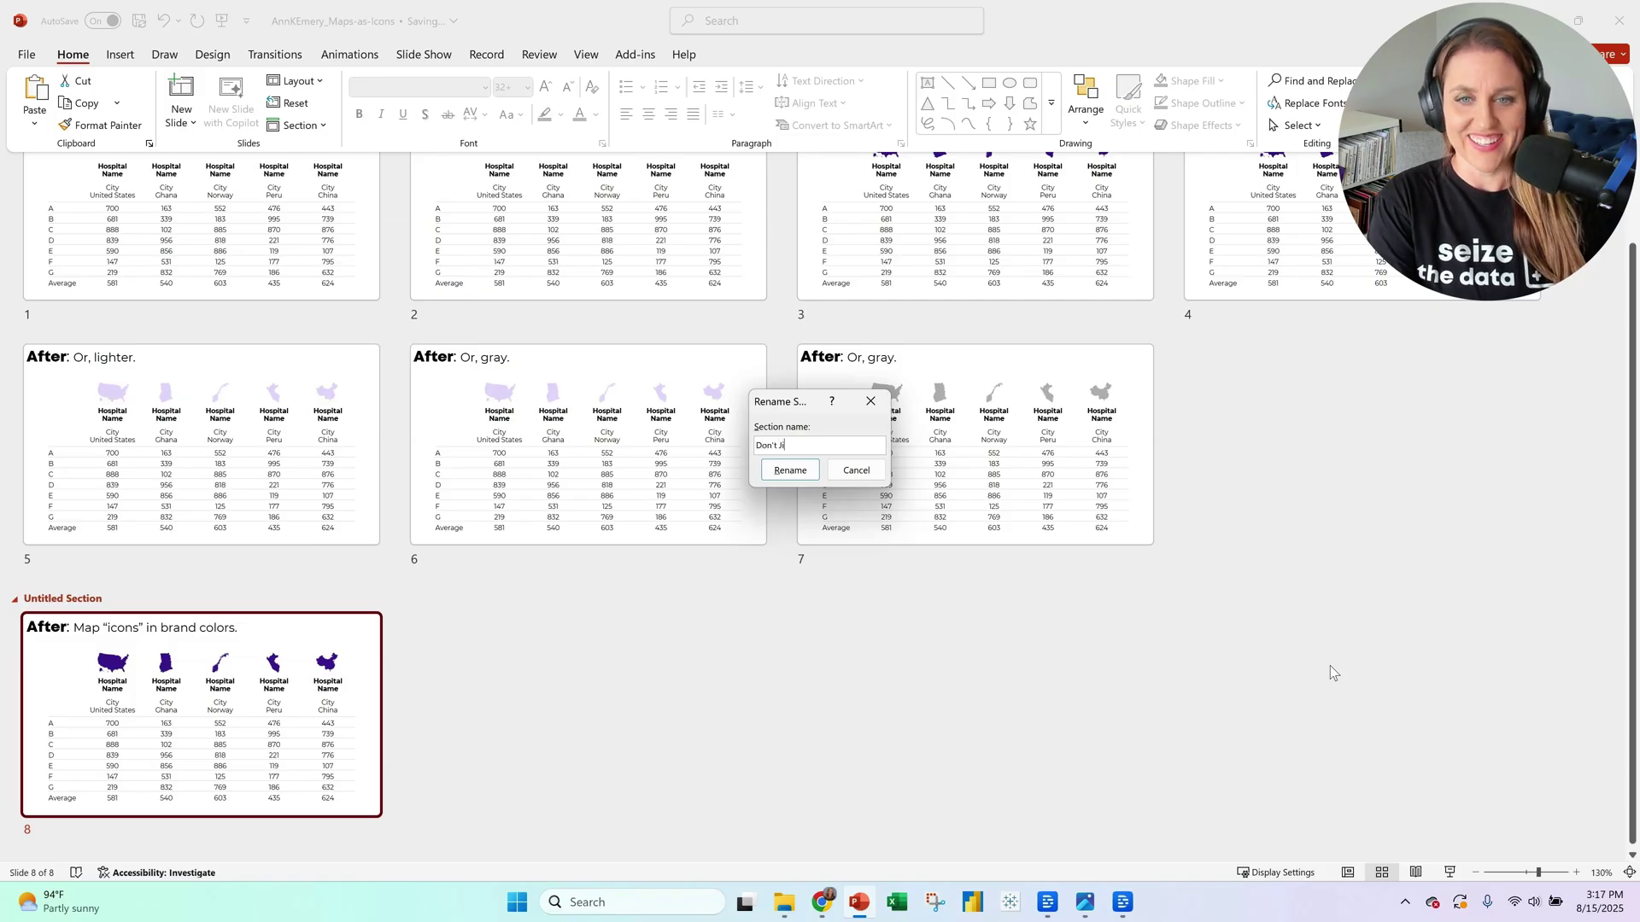
text(ggling)
key(Return)
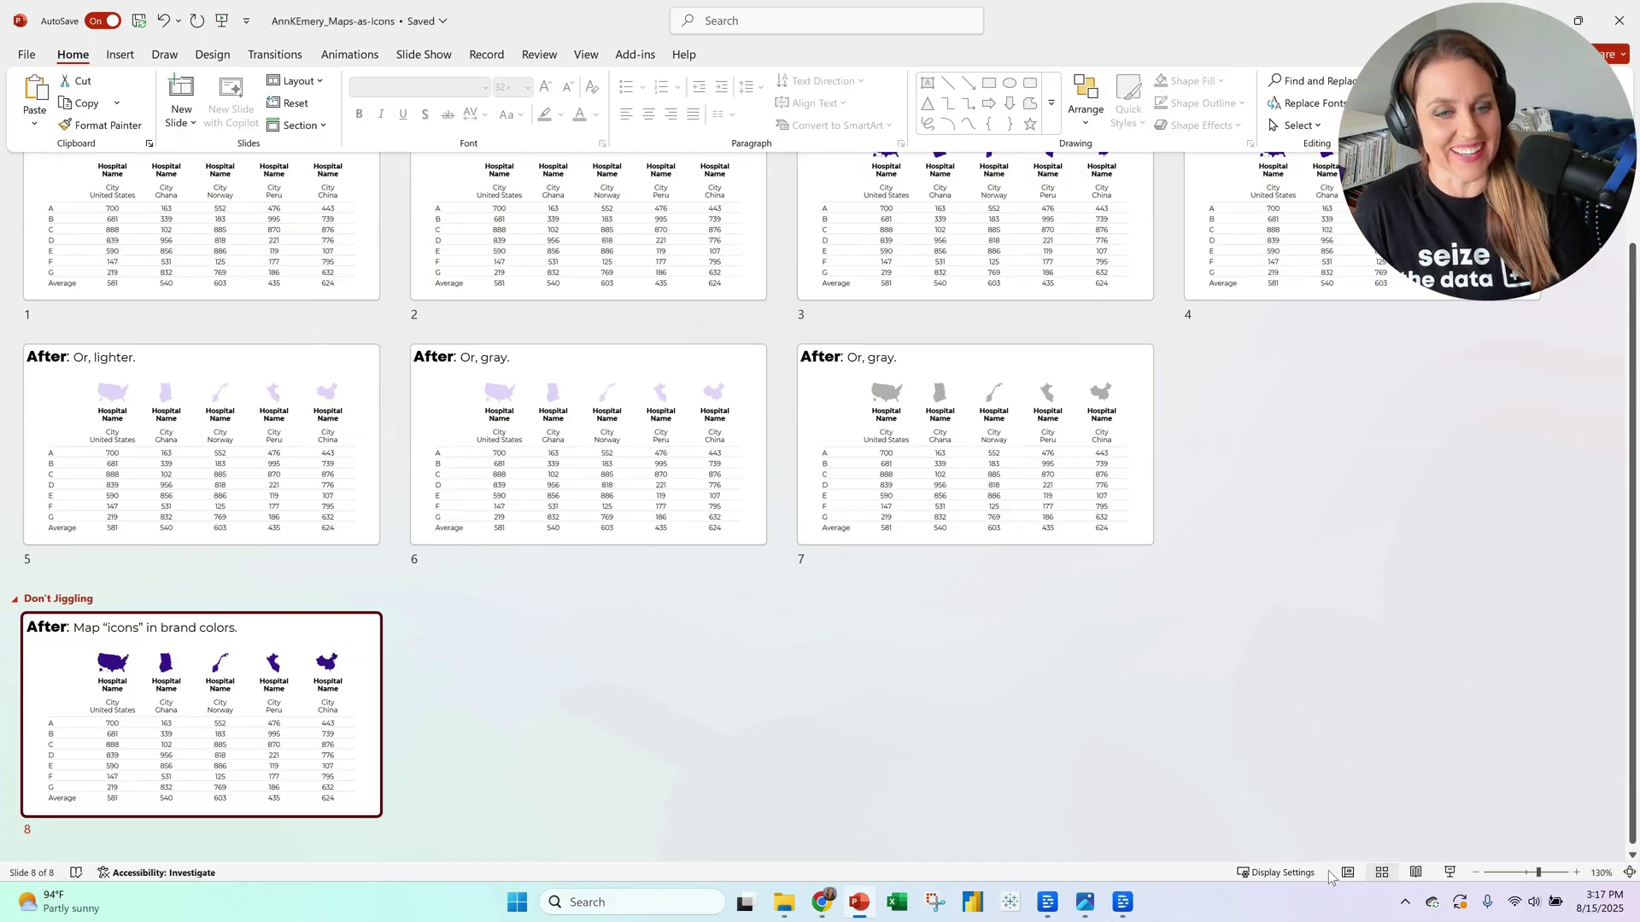
click(243, 665)
double_click(243, 664)
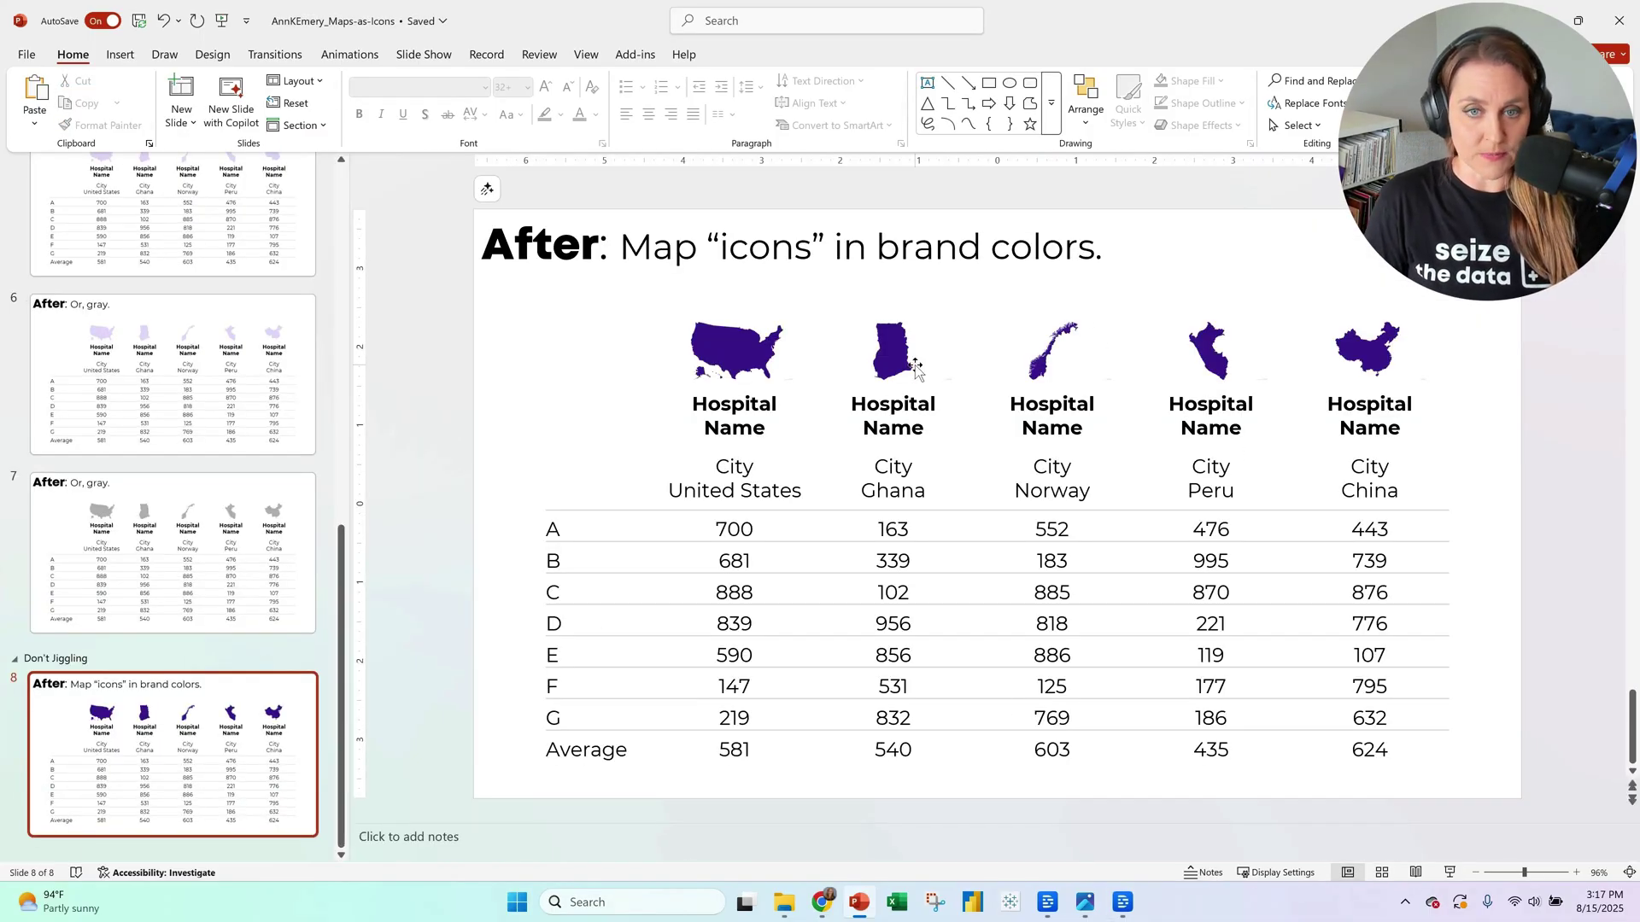
Add a blank slide 9 and paste slide 8's data table onto it
click(186, 126)
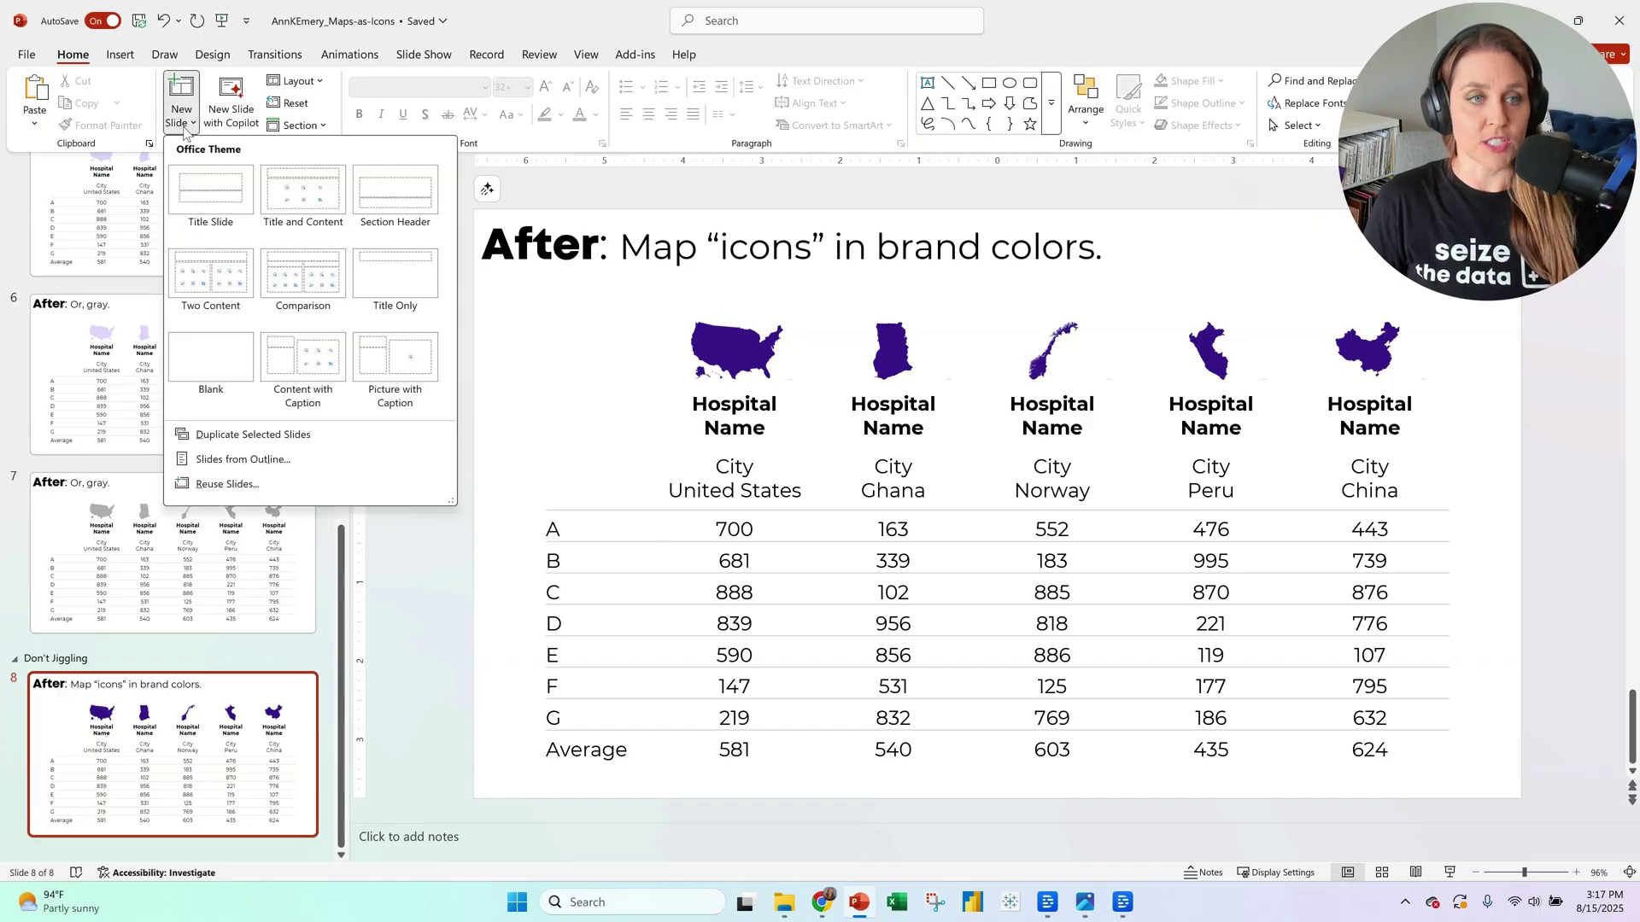
click(211, 363)
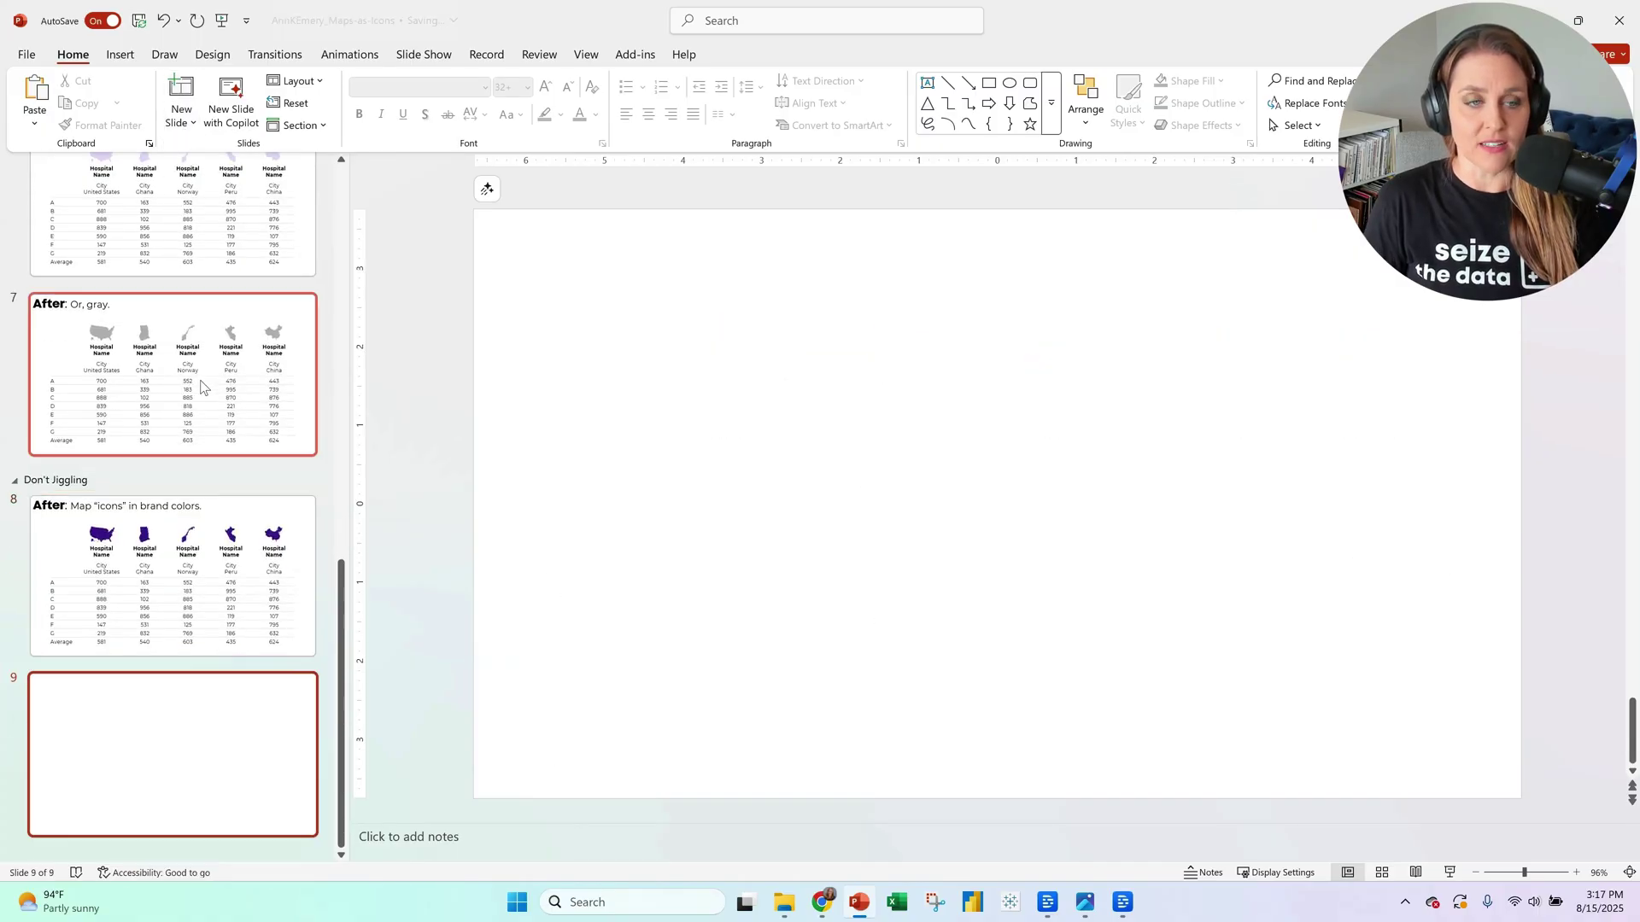
click(170, 525)
click(736, 355)
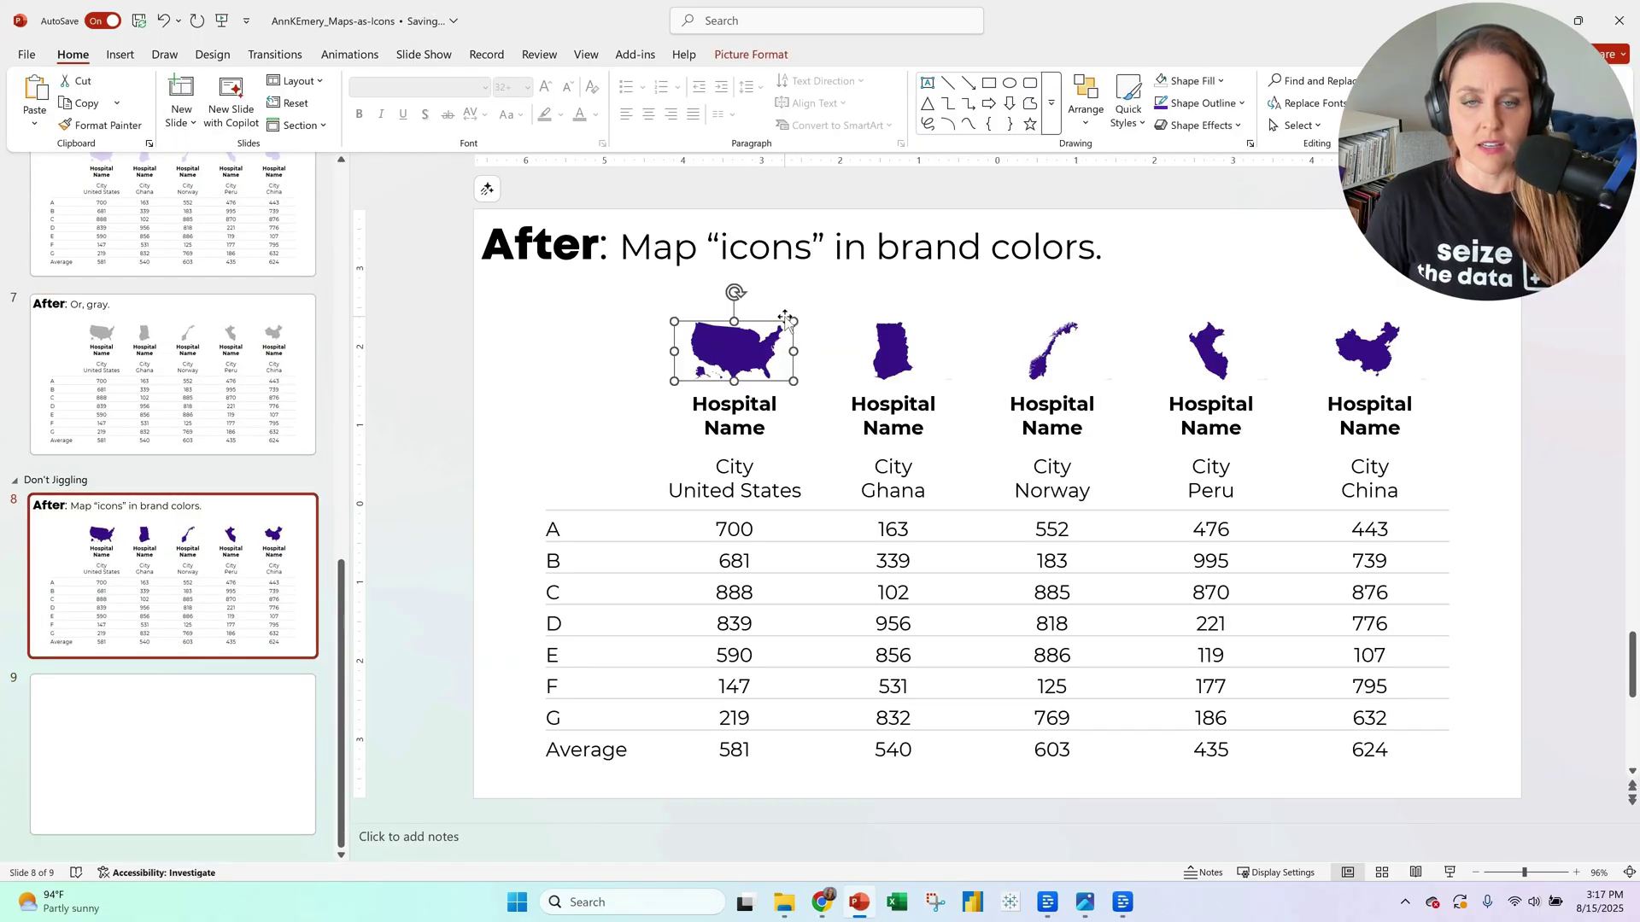
click(742, 415)
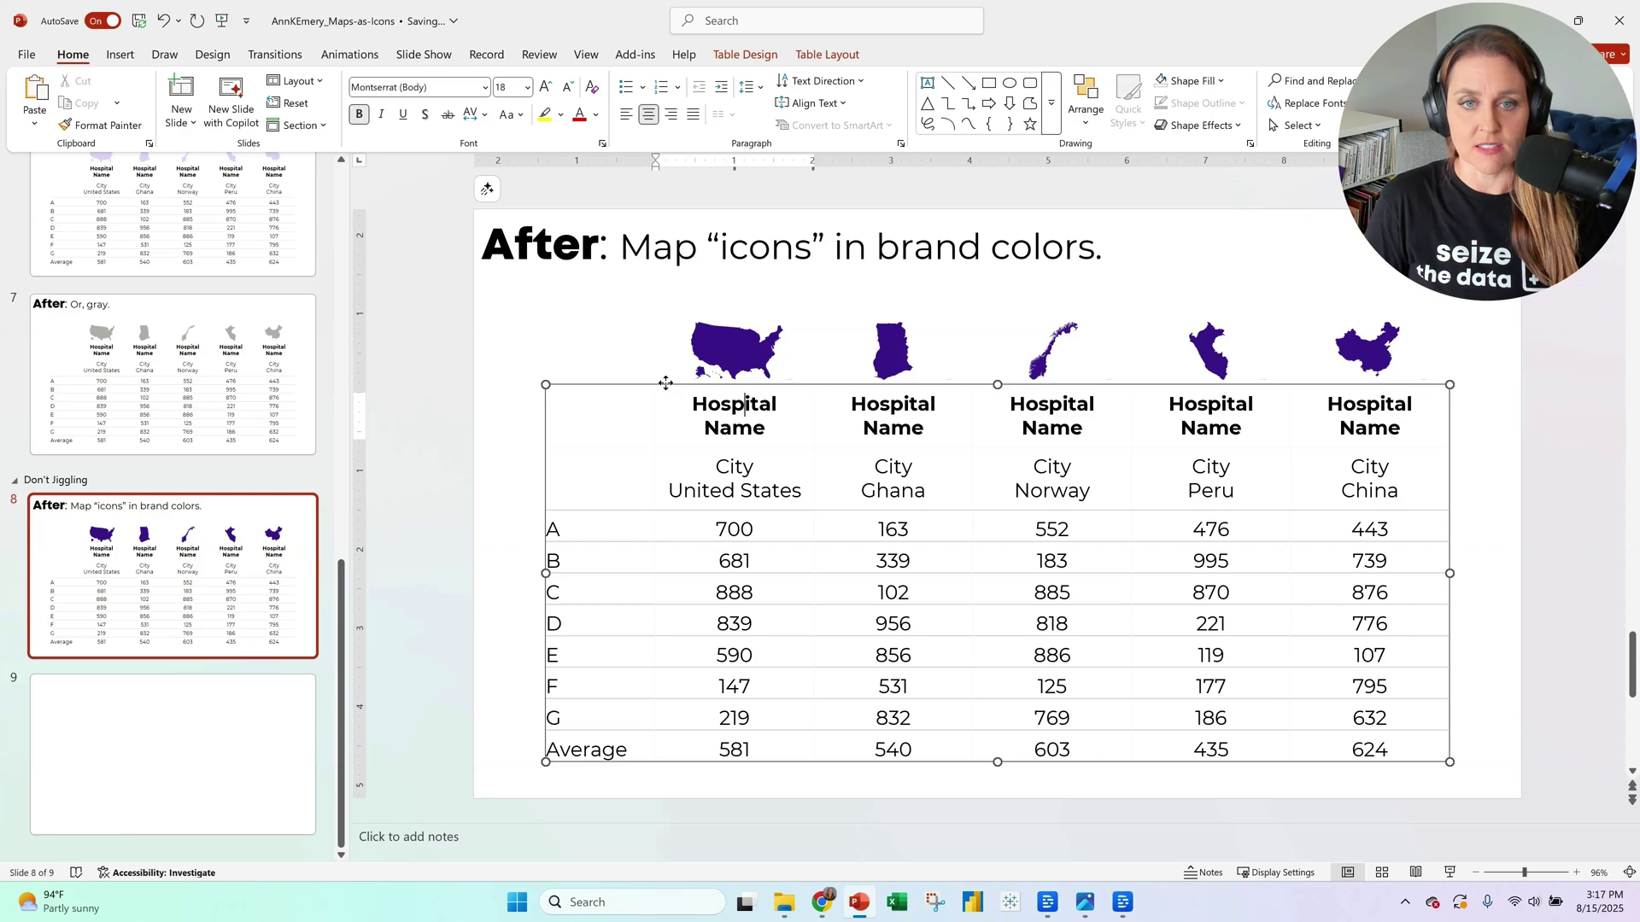
key(ctrl+c)
click(209, 706)
key(ctrl+v)
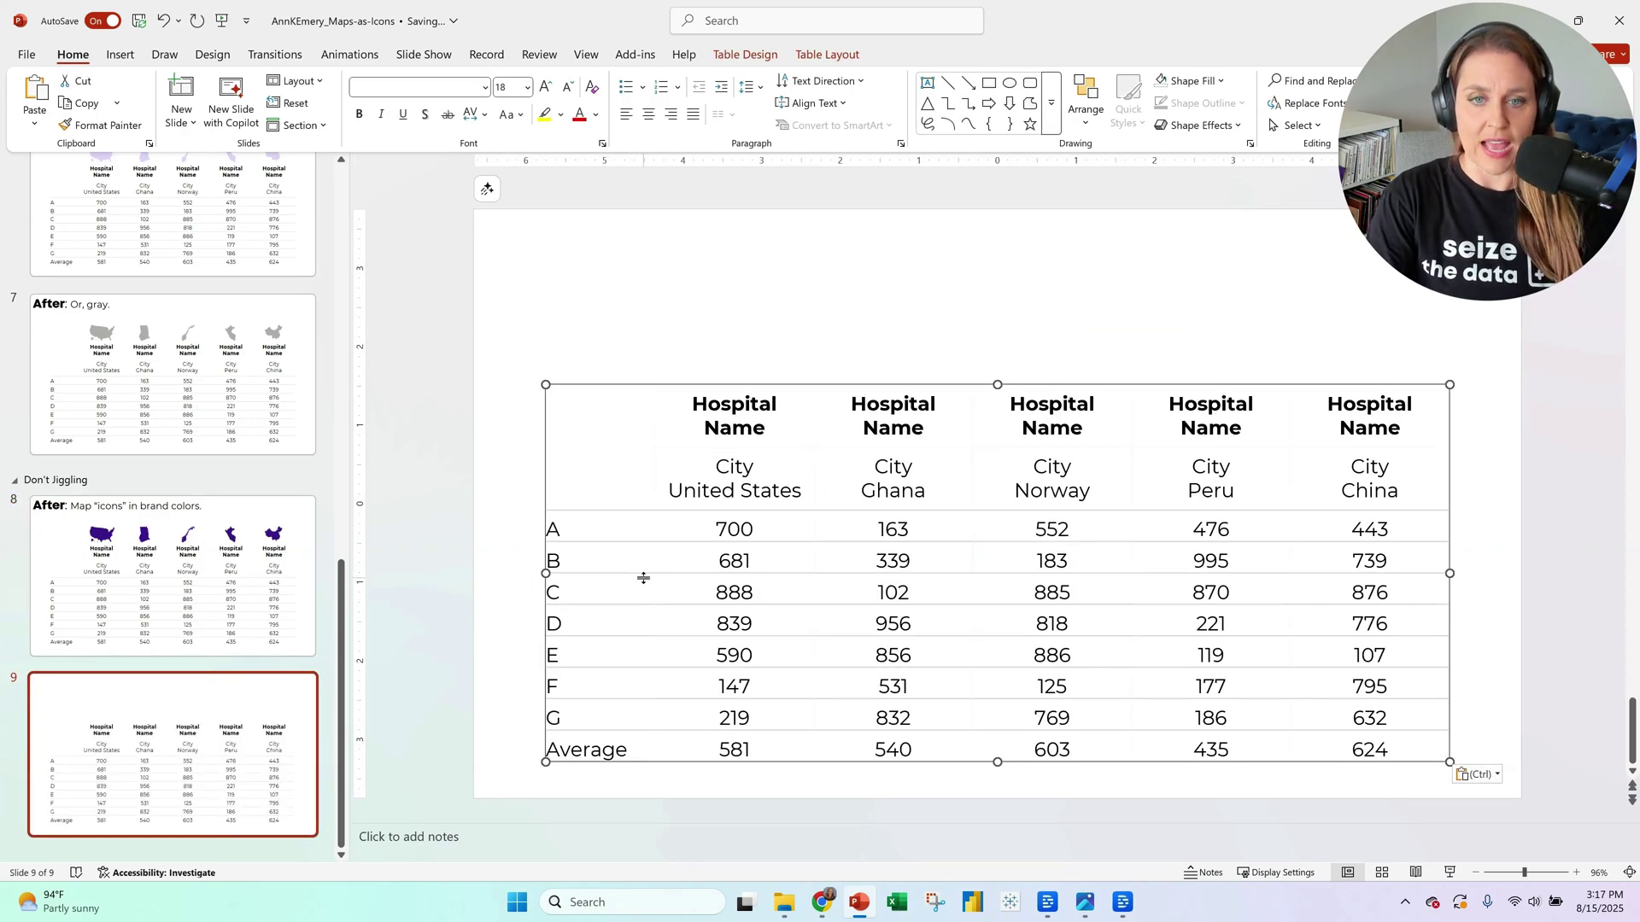
Nudge the pasted table up and left, comparing its position against slide 8
key(Up)
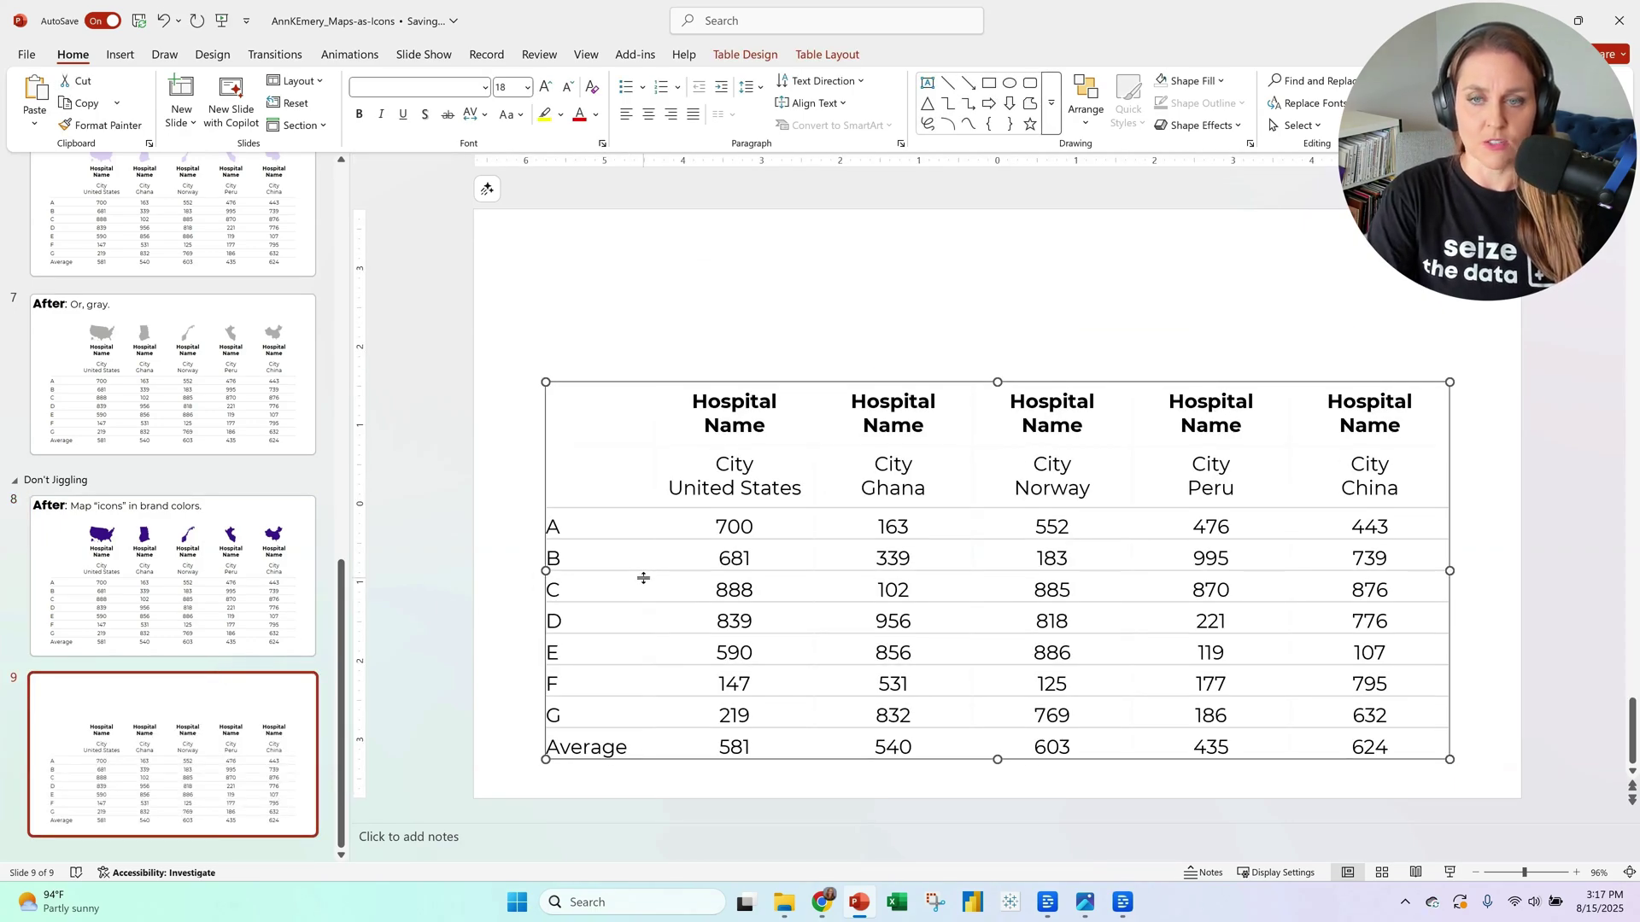
key(ctrl+Up)
key(ctrl+Left)
key(ctrl+Left)
key(ctrl+Left)
key(ctrl+Left)
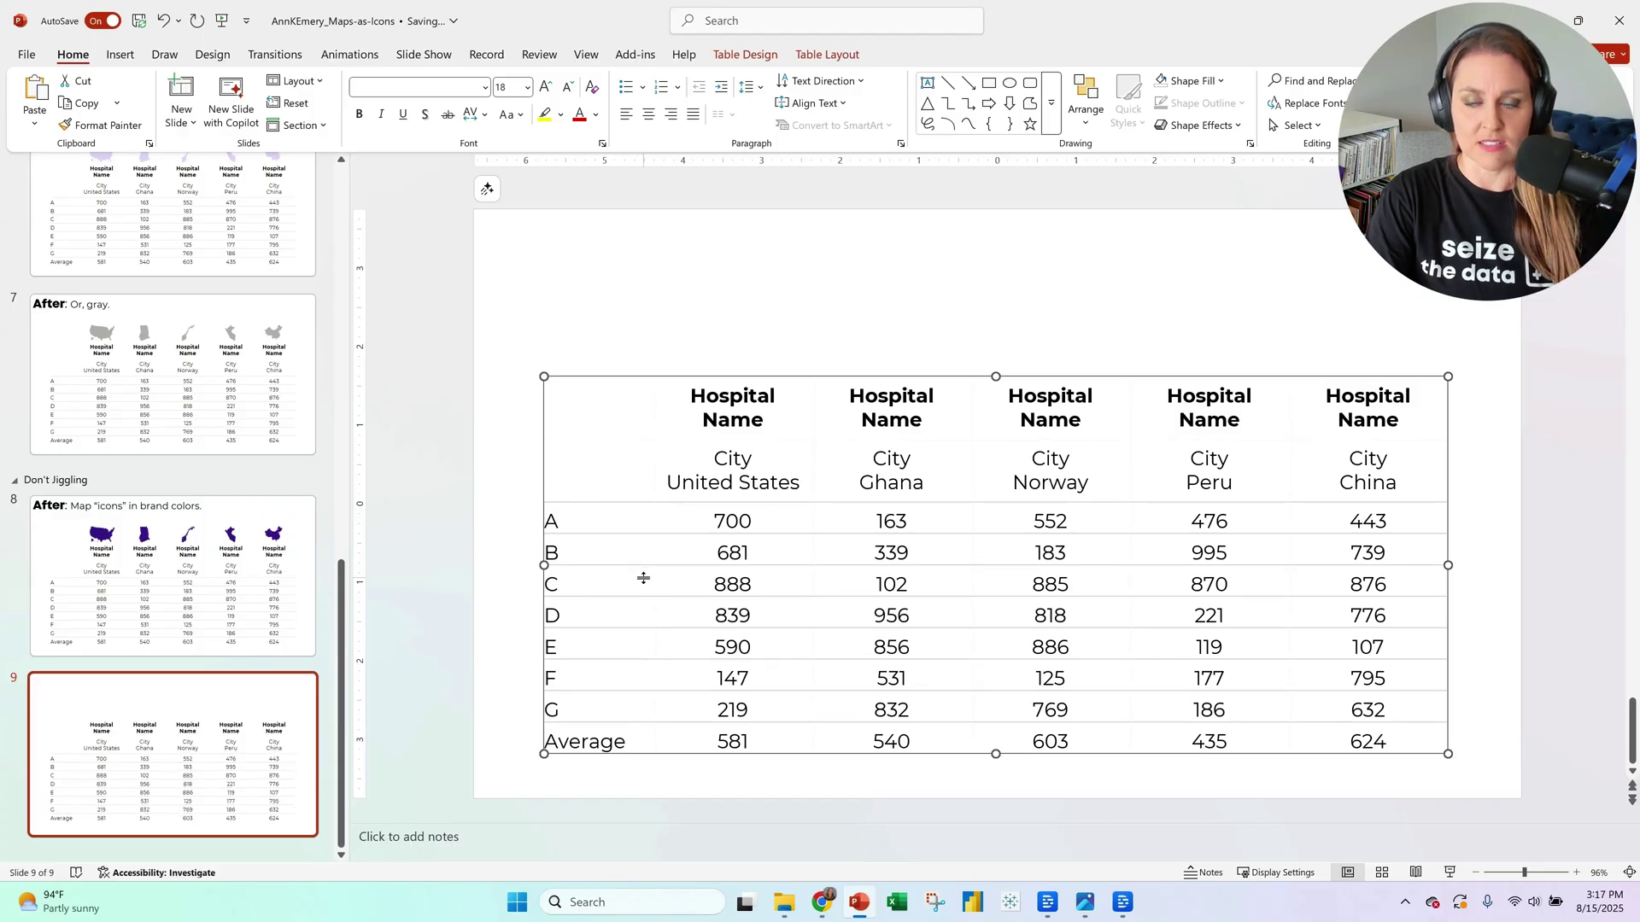
key(ctrl+Left)
key(ctrl+Left)
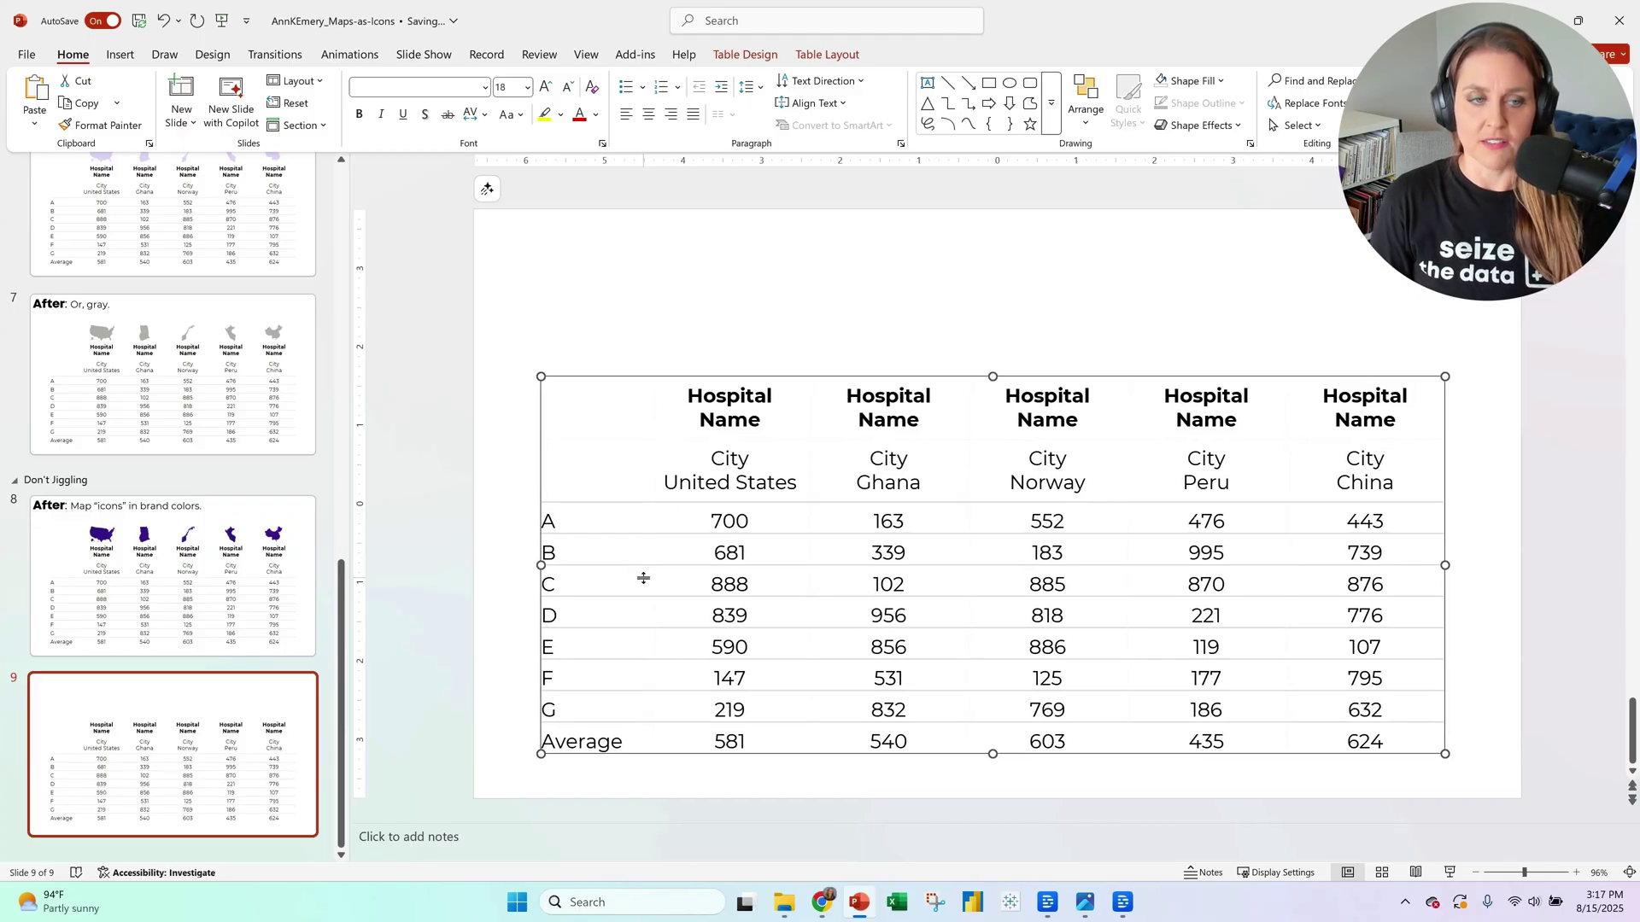
click(223, 547)
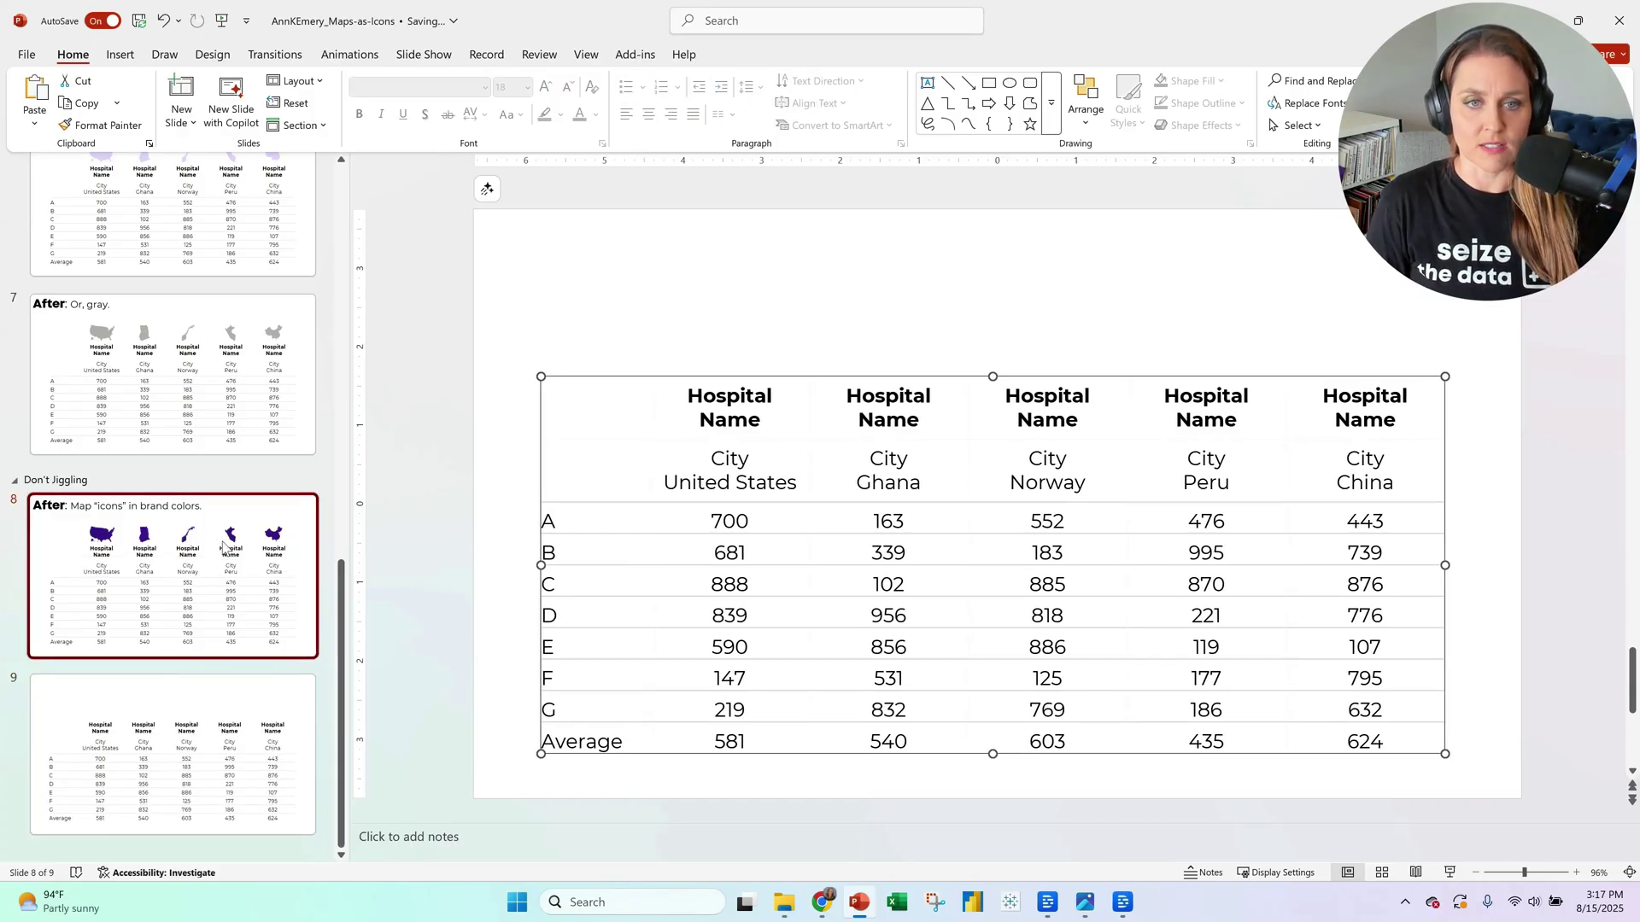
click(250, 735)
key(Up)
key(Down)
key(Up)
key(Down)
Delete the blank-based slide 9 and paste a copy of slide 8 as slide 9
key(Delete)
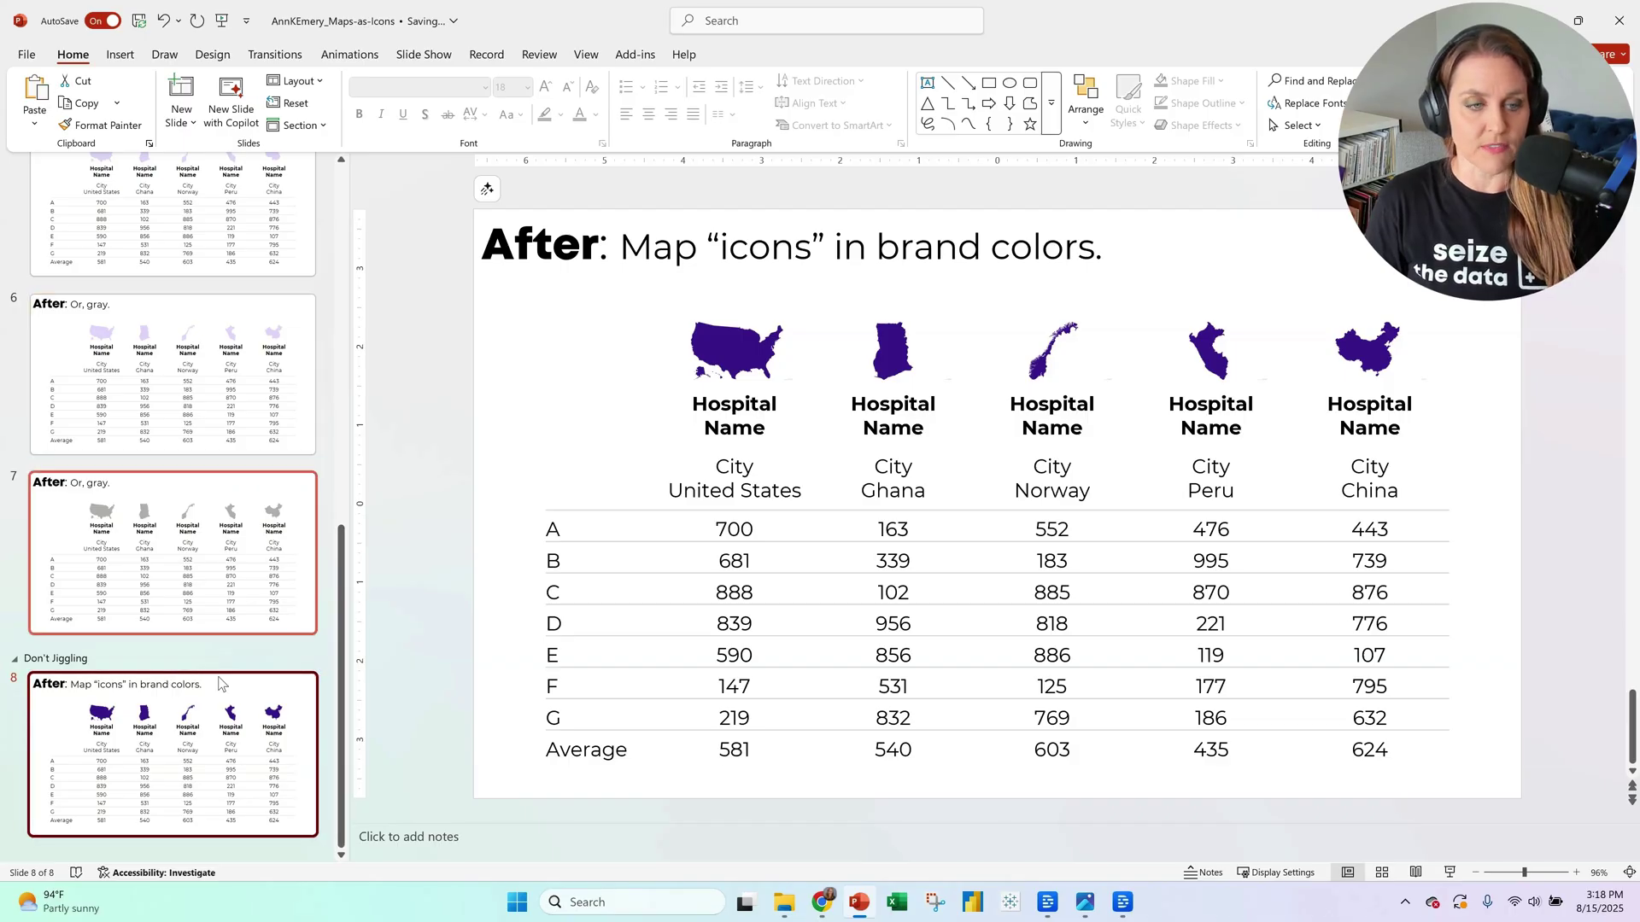
click(188, 849)
key(ctrl+v)
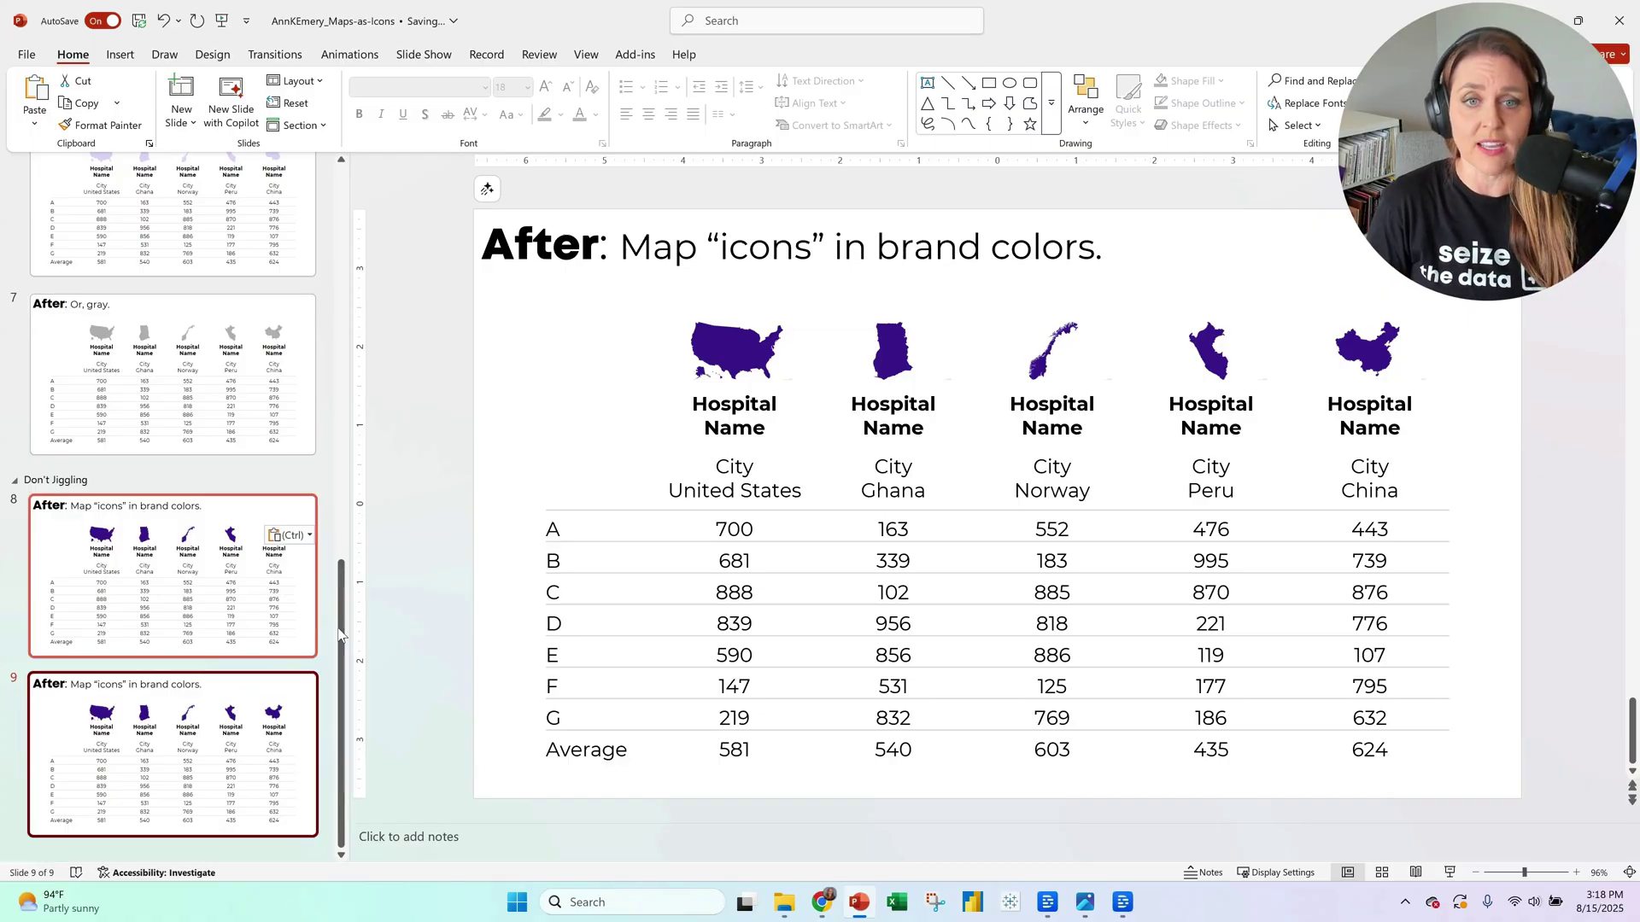
Delete the United States, Ghana, Norway, Peru and China maps from slide 9
click(722, 352)
shift+click(882, 346)
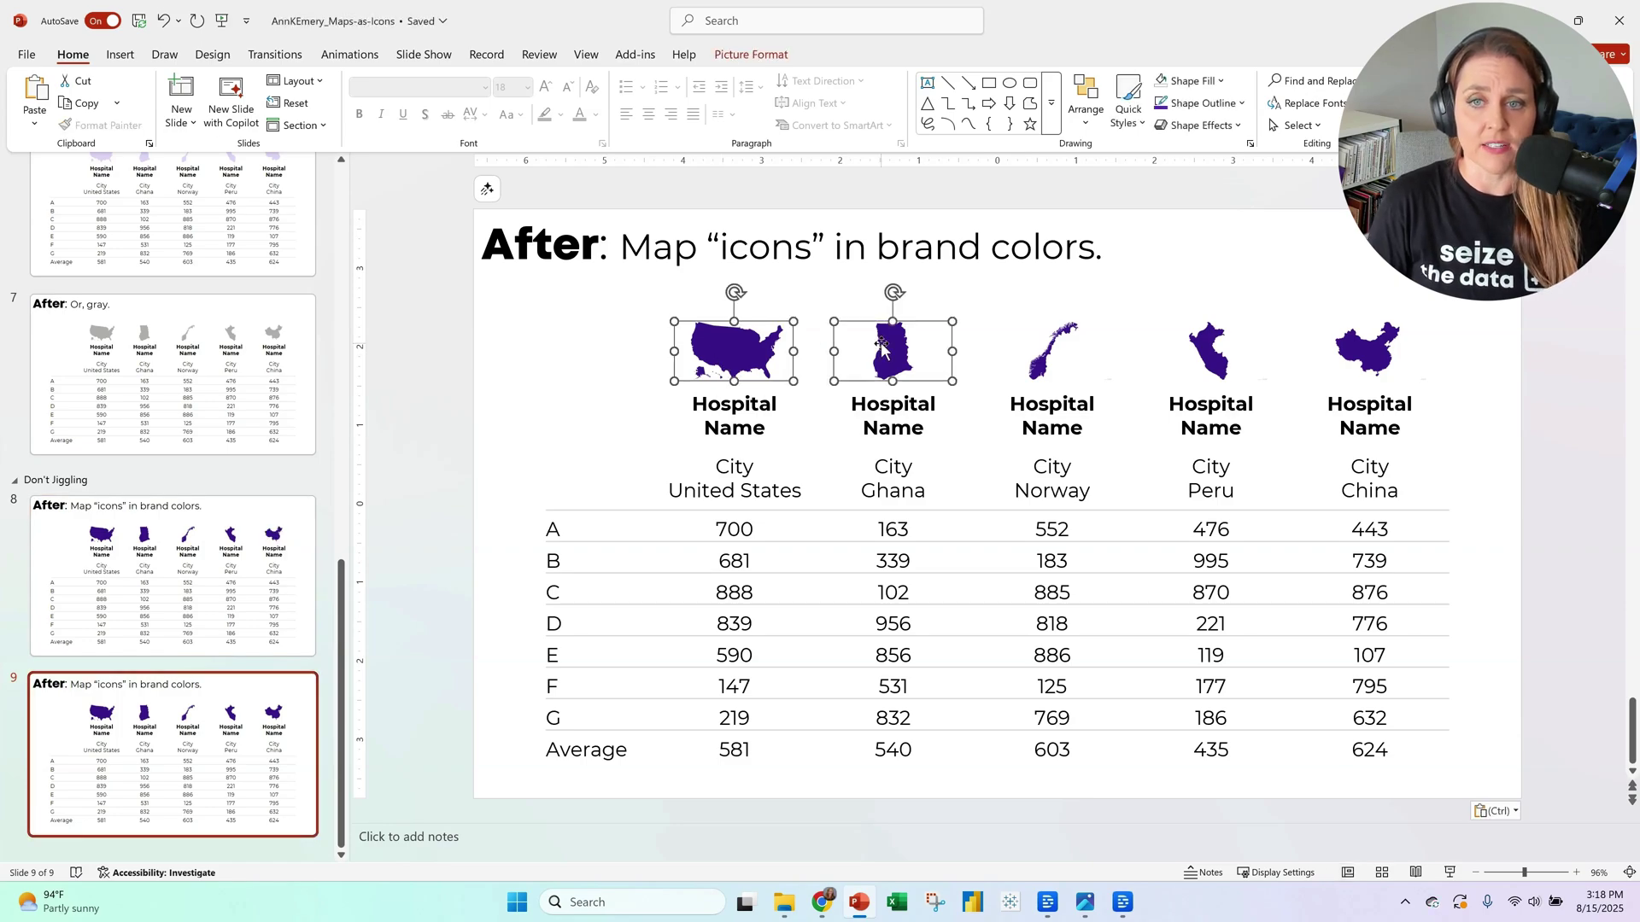
shift+click(1049, 352)
shift+click(1197, 354)
shift+click(1401, 351)
key(Delete)
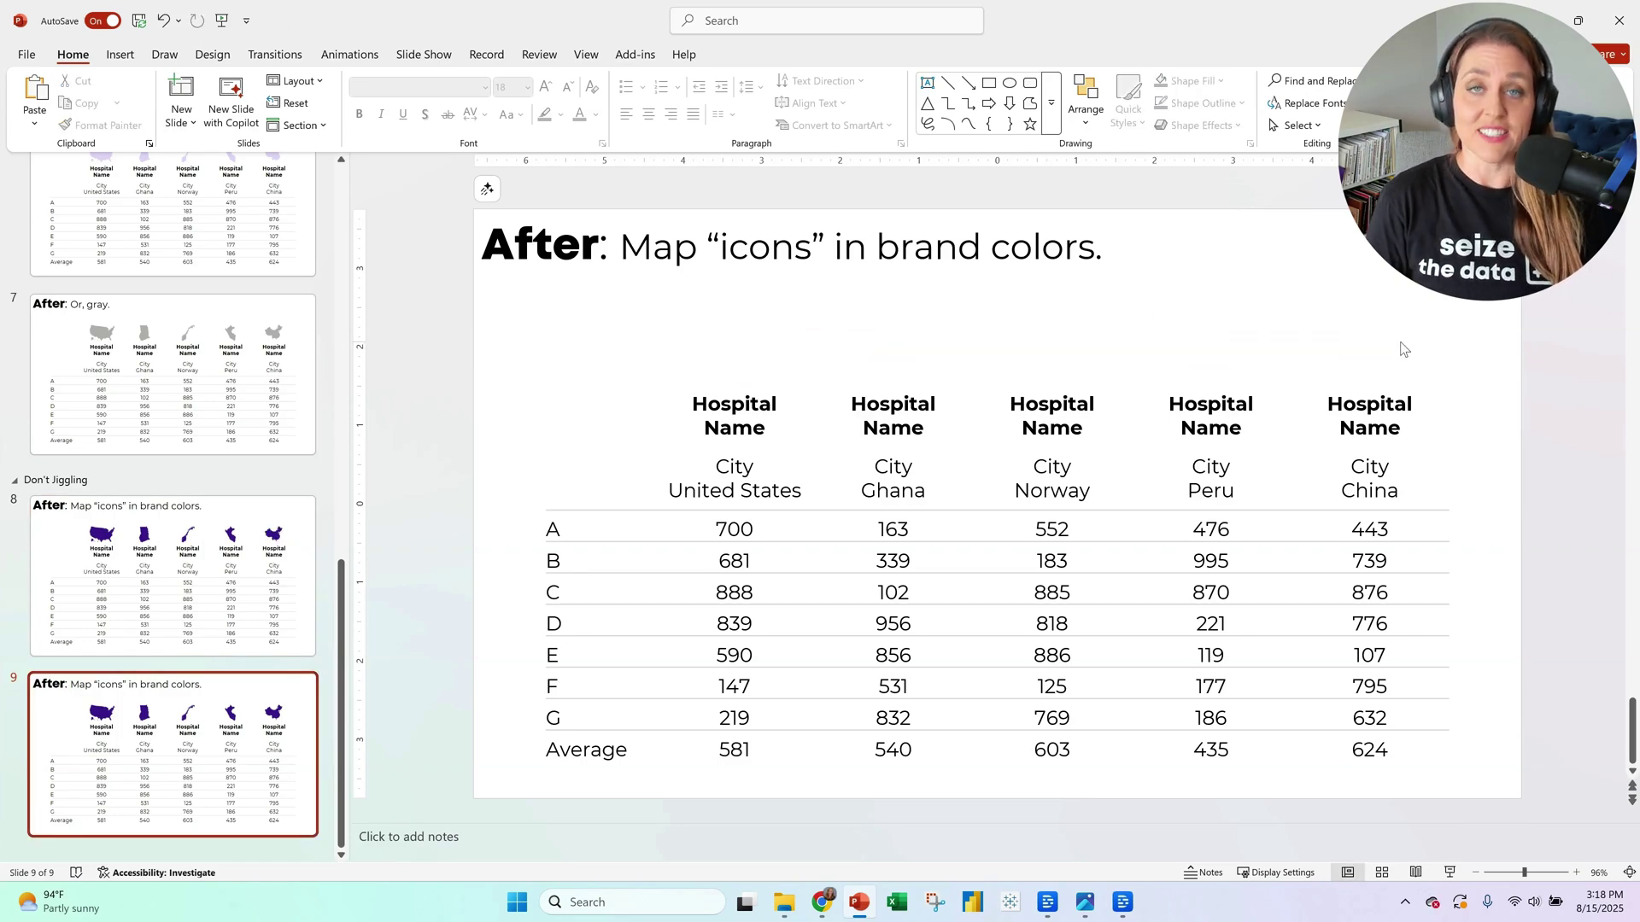
Highlight 'After' in the title, then flip between slides 8 and 9 to compare
click(476, 245)
drag(483, 248, 619, 249)
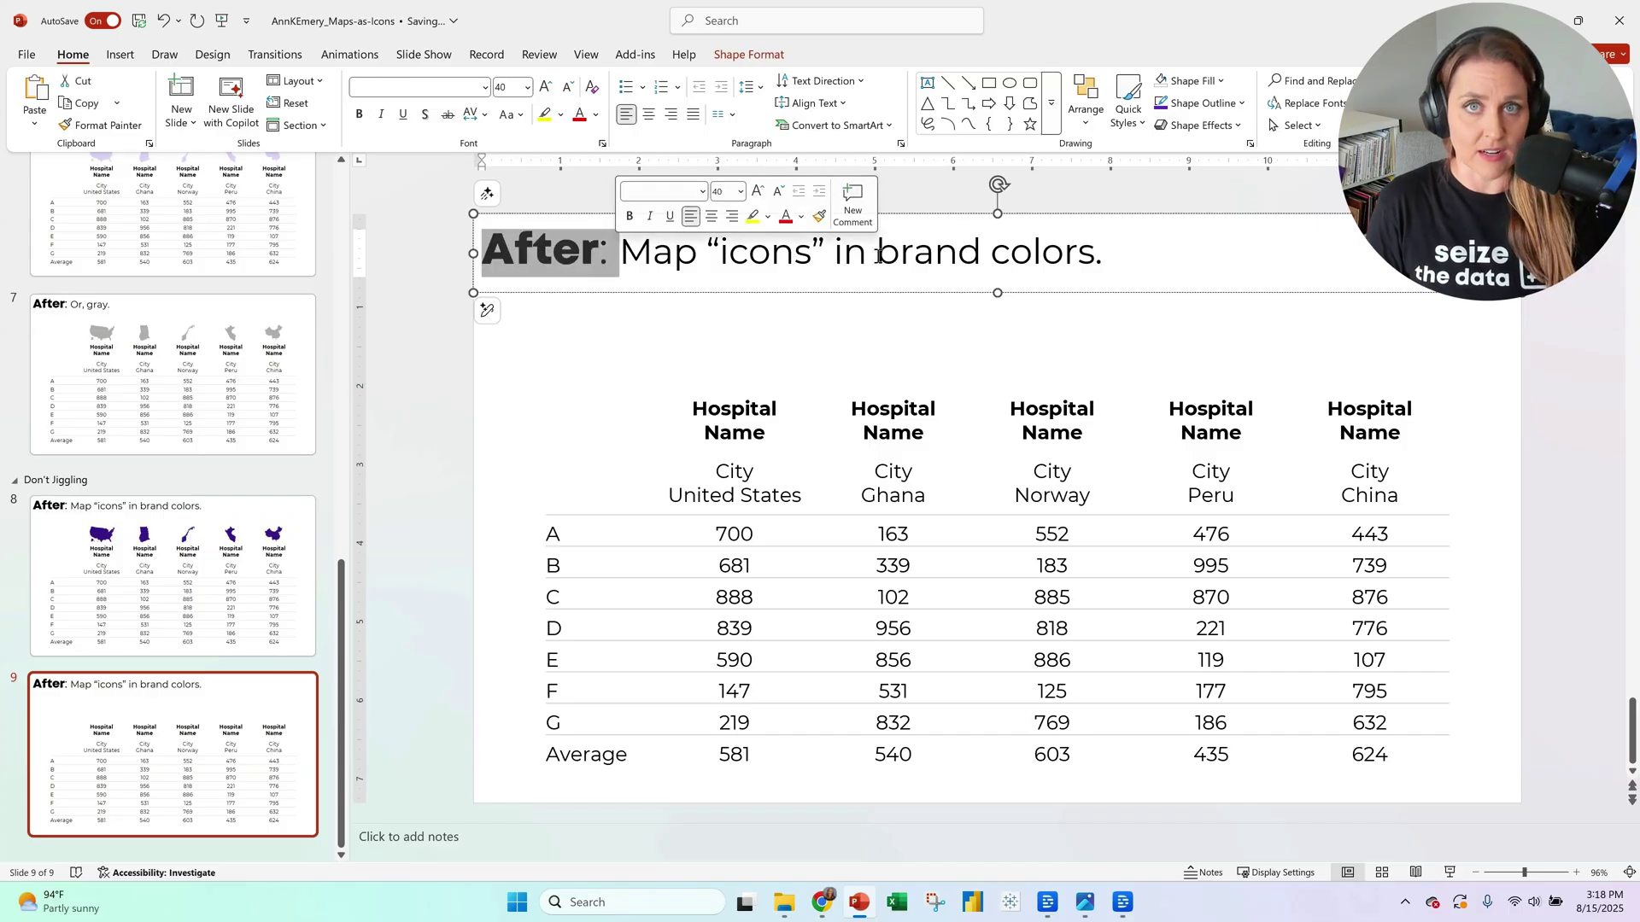
click(253, 580)
key(Down)
key(Up)
key(Down)
key(Up)
key(Down)
key(Up)
click(278, 715)
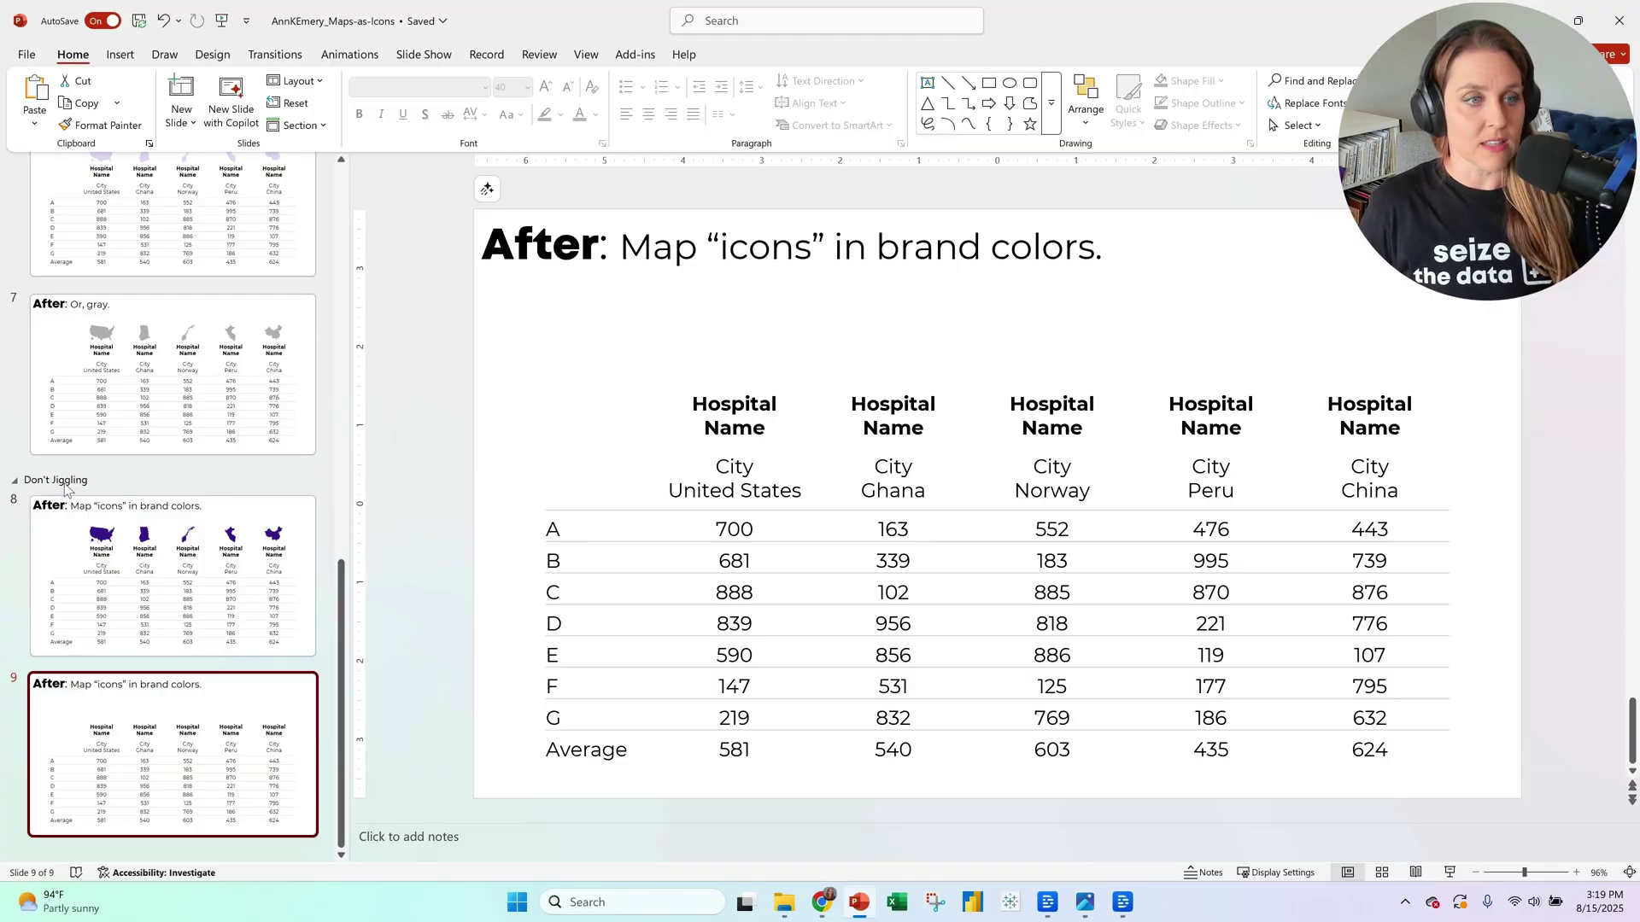
Delete the Don't Jiggling section's slides and review slide 5 (Or, lighter)
click(126, 510)
key(Delete)
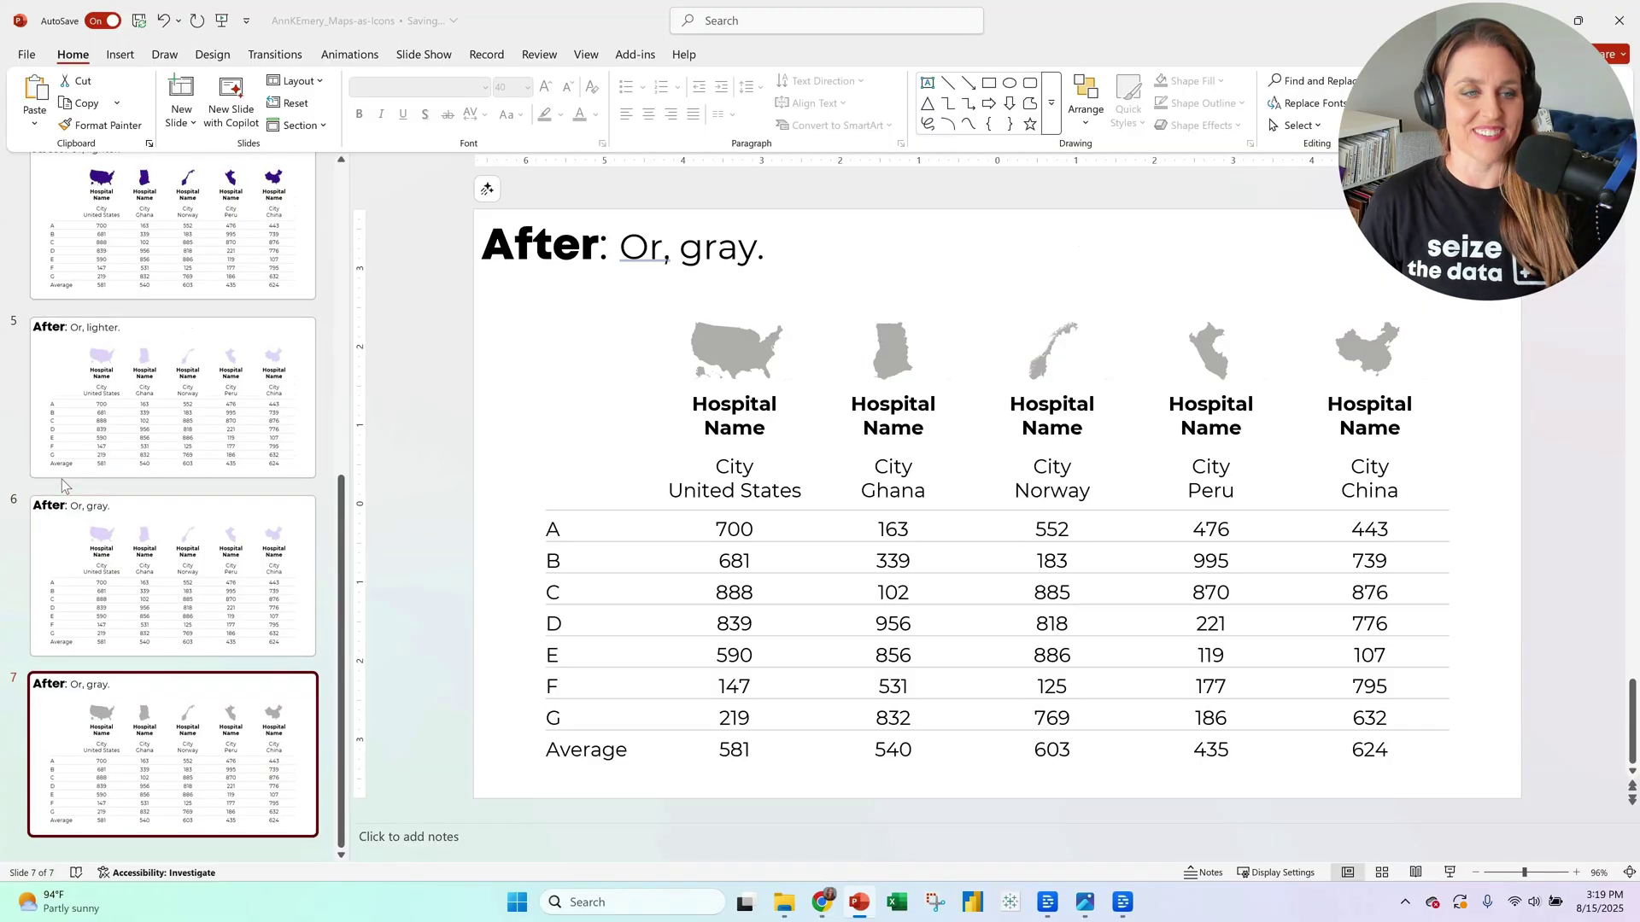
click(235, 386)
key(Down)
key(Down)
key(Up)
key(Up)
click(732, 428)
click(996, 275)
Save a copy via the Save As dialog in the 2025-08-15_How-to-Make-a-Dataviz-GIF folder
click(27, 55)
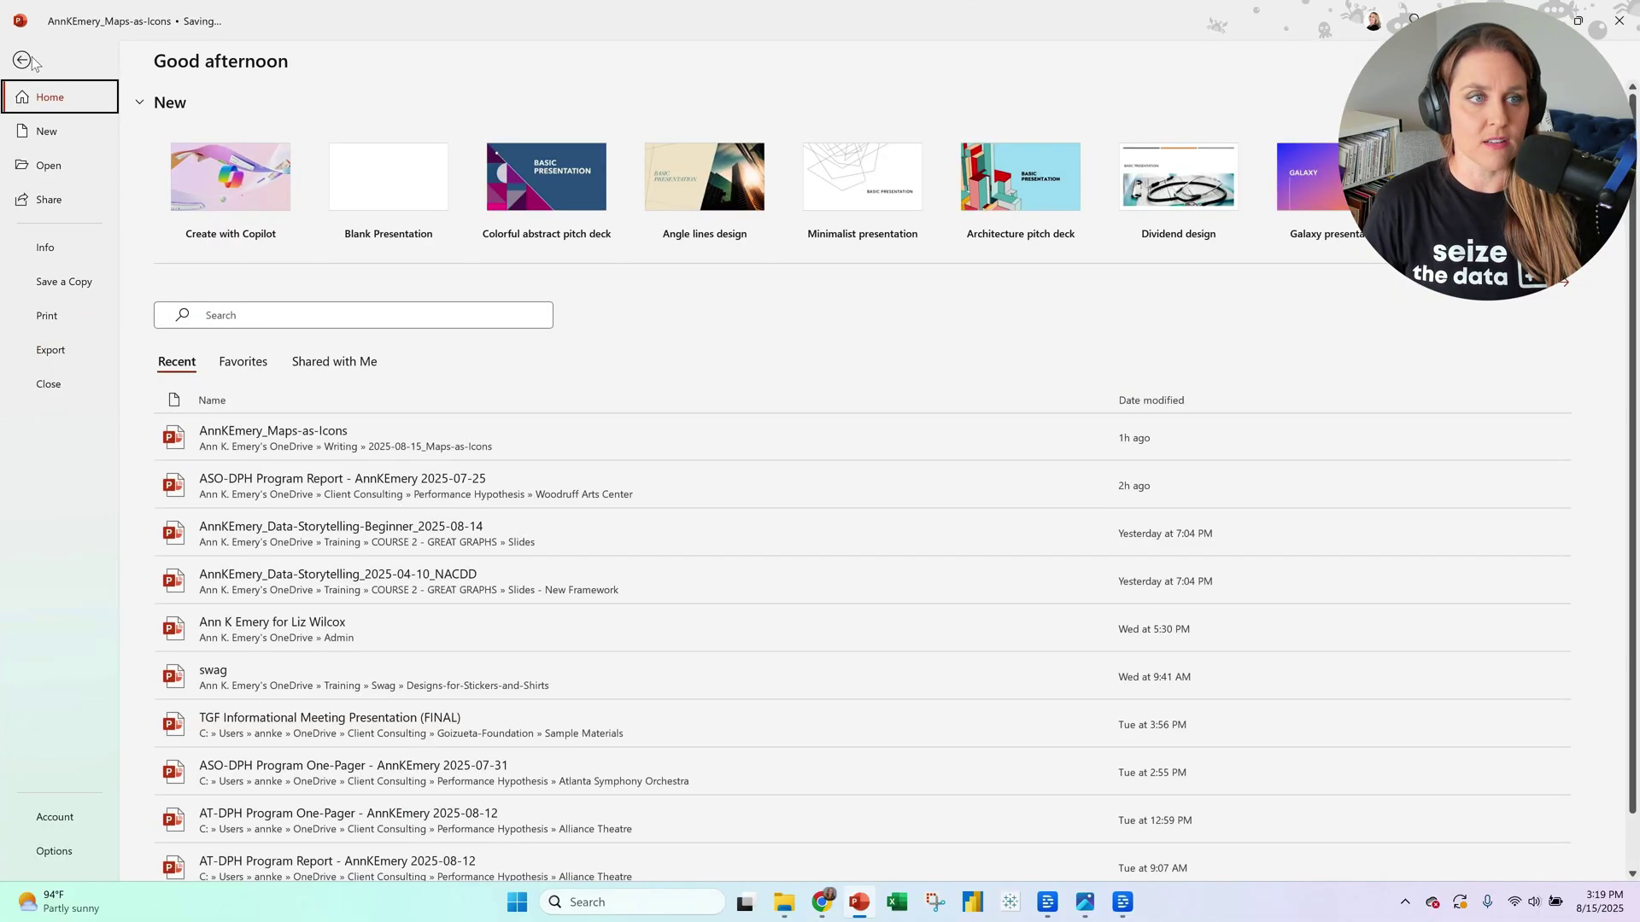
click(64, 282)
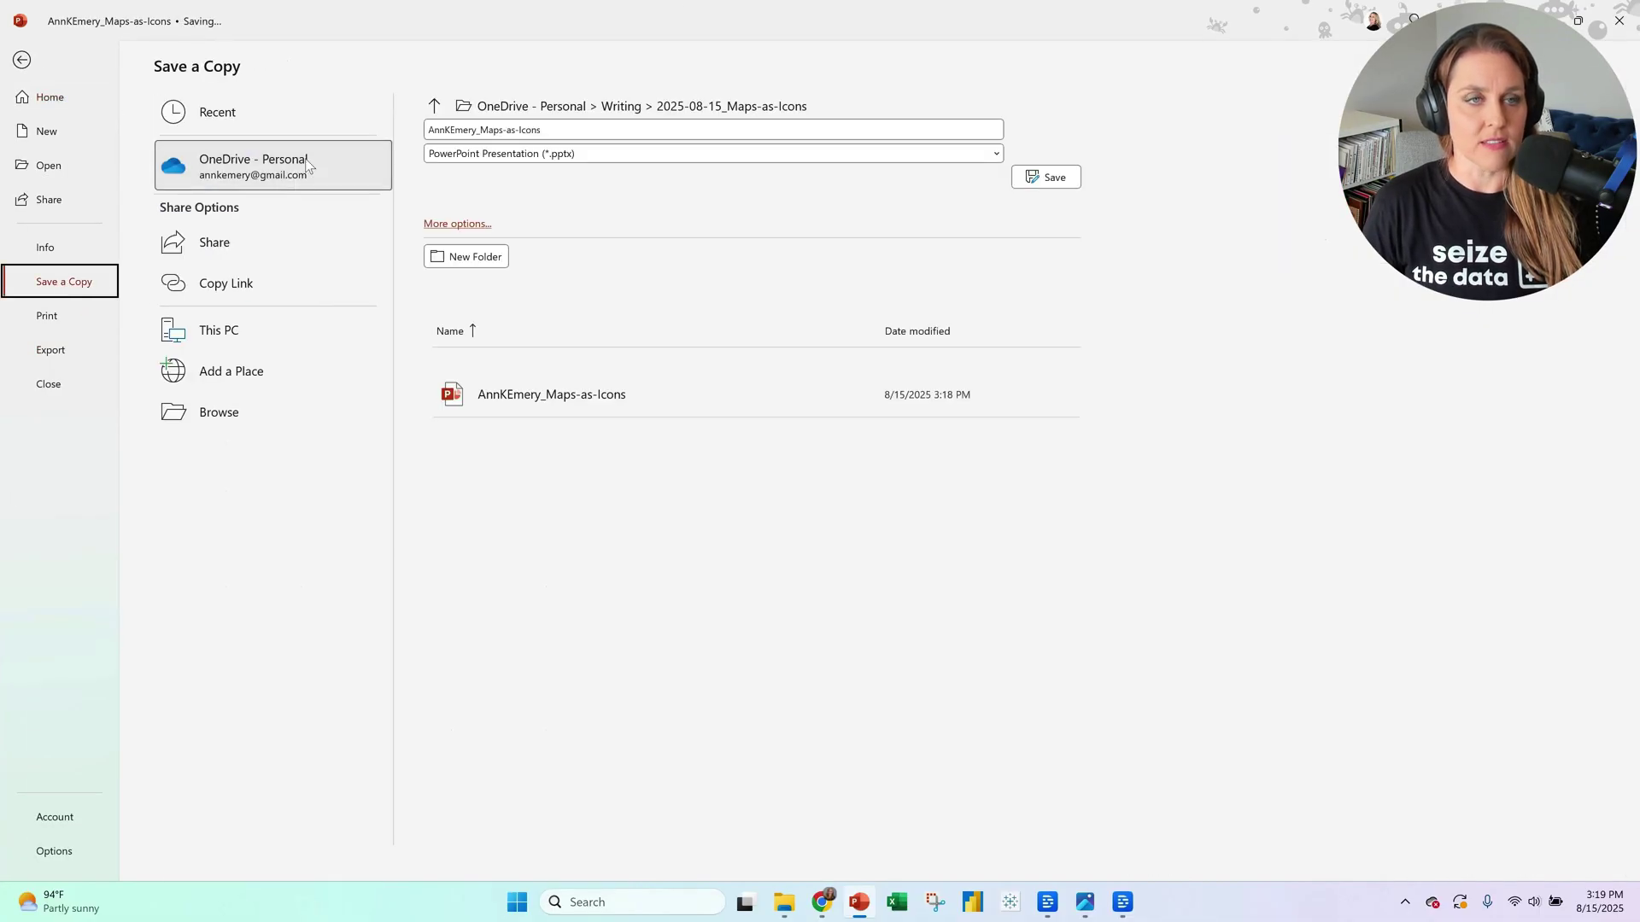
click(308, 166)
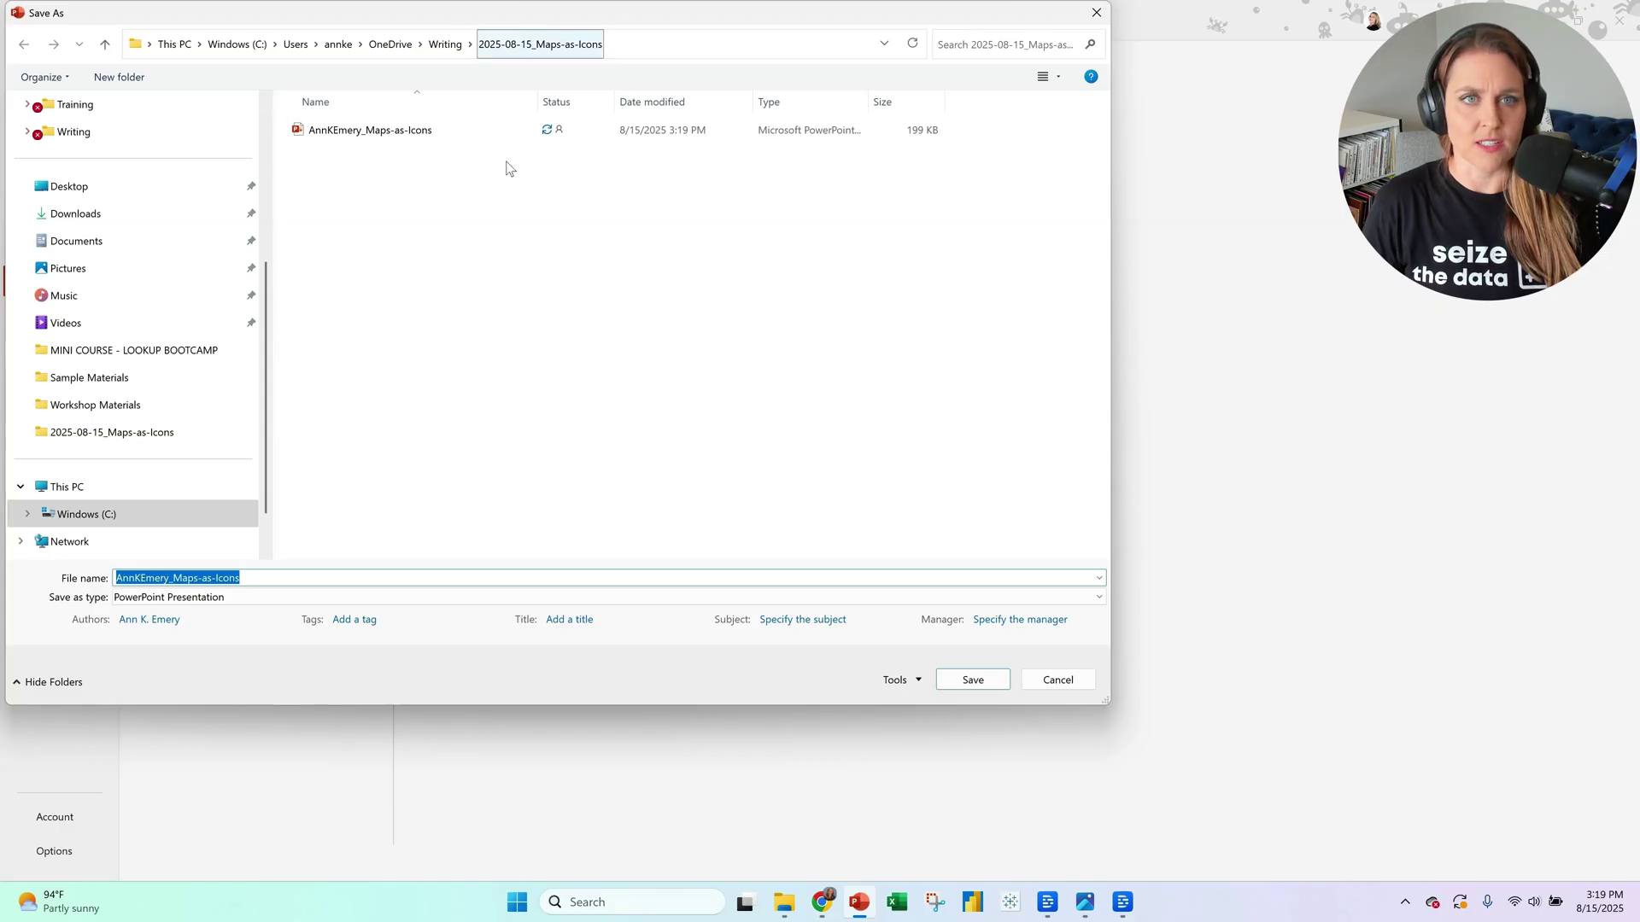
click(445, 44)
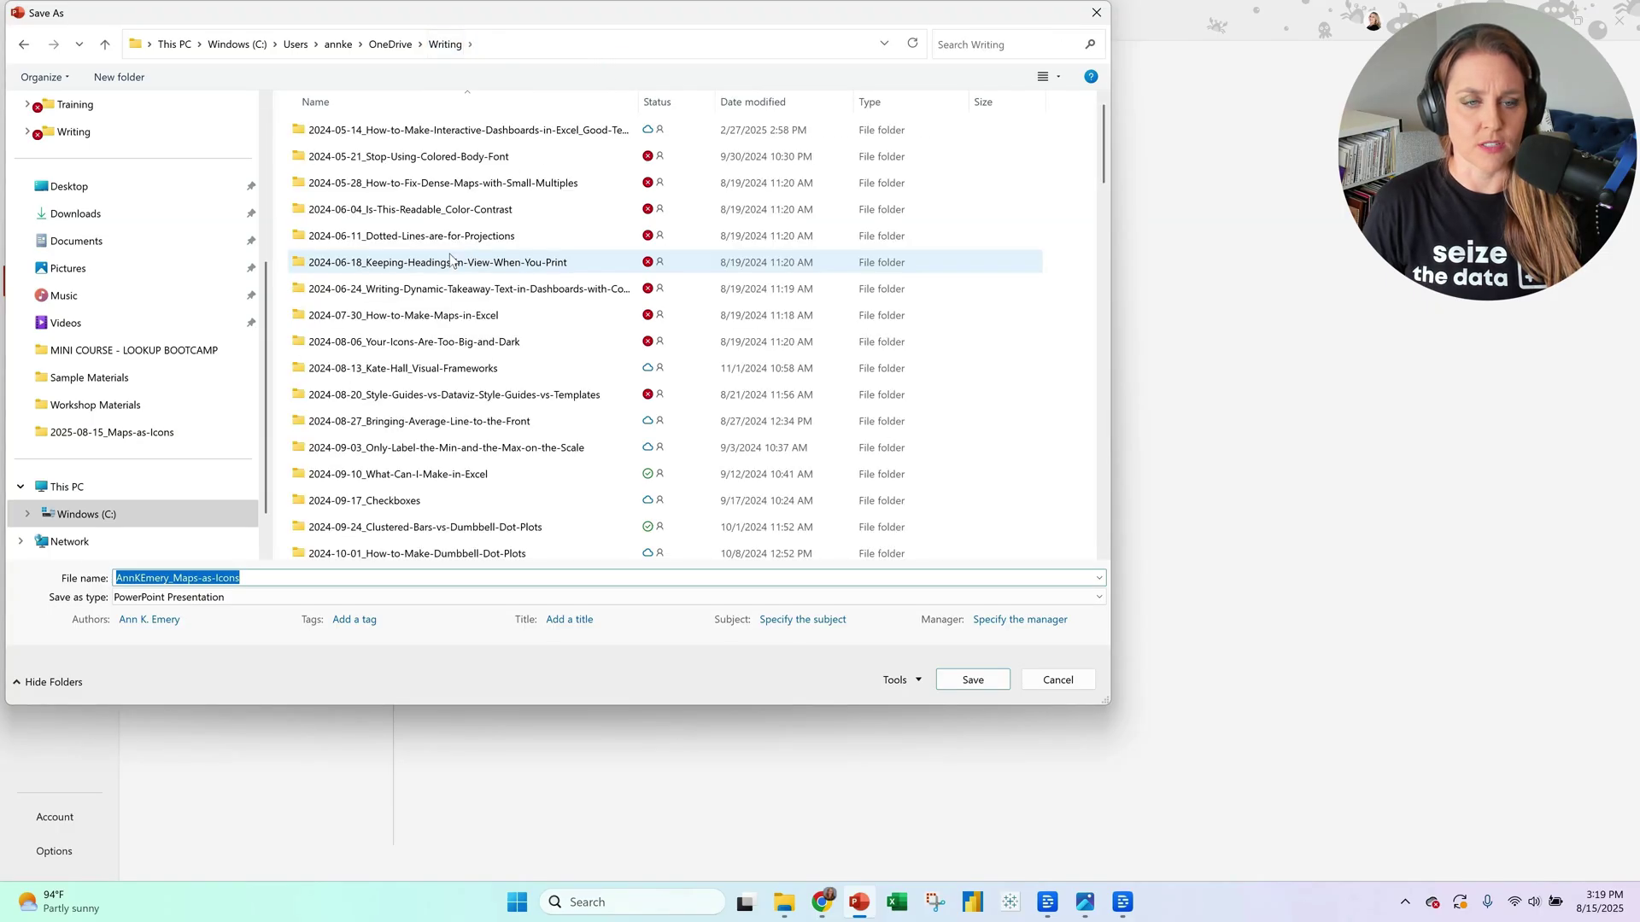
scroll(423, 366, down, 15)
scroll(438, 367, down, 10)
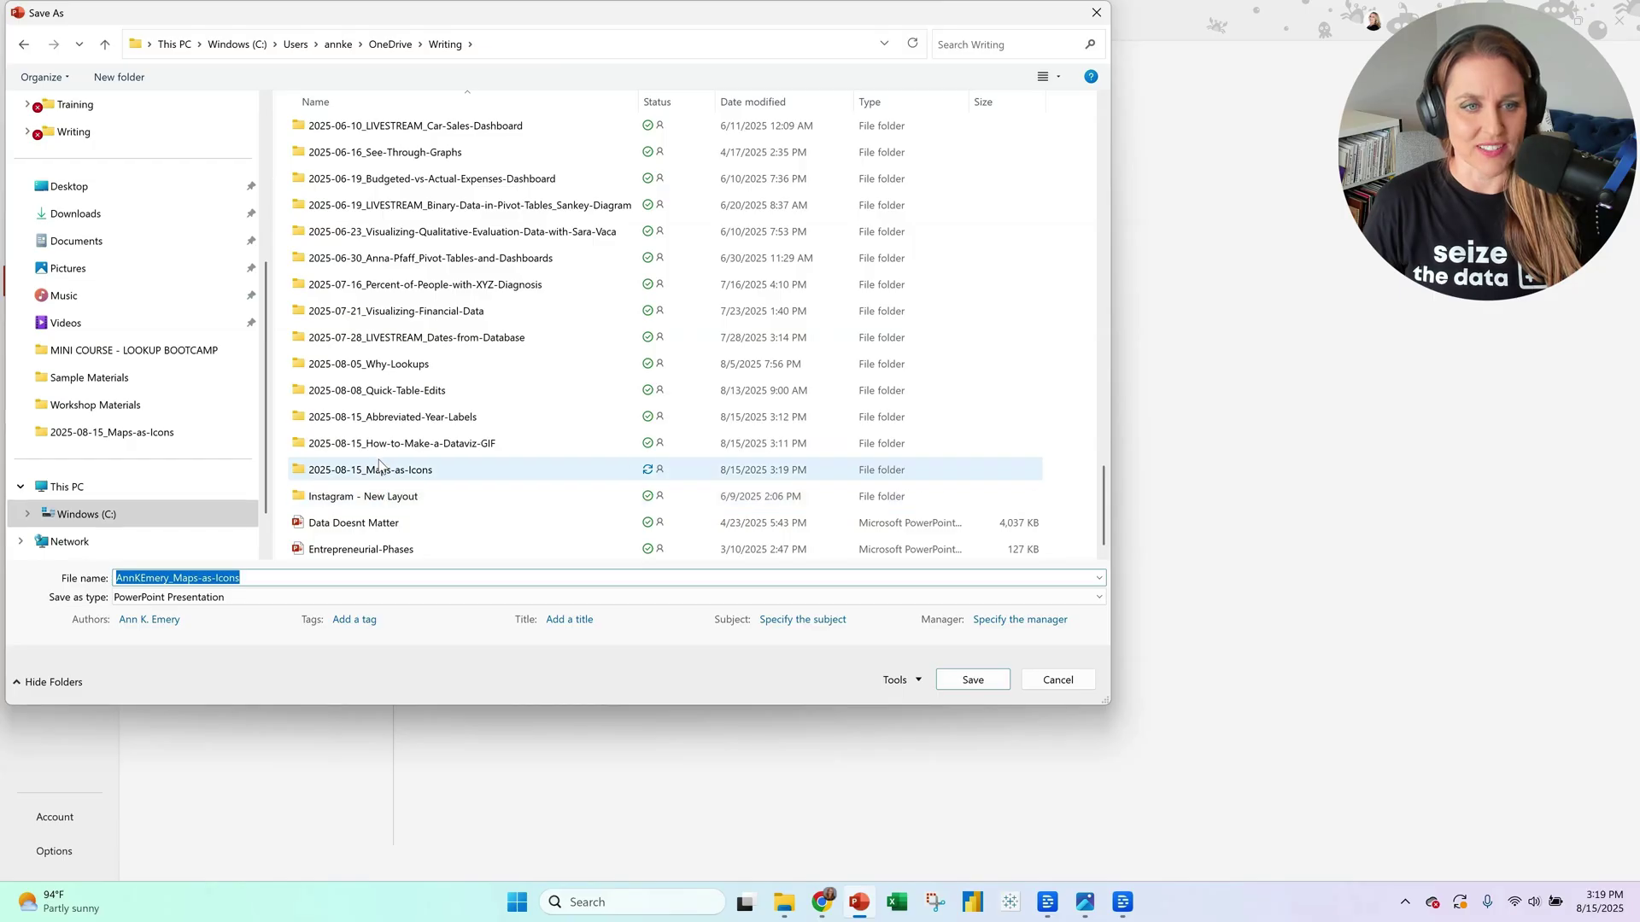
click(386, 444)
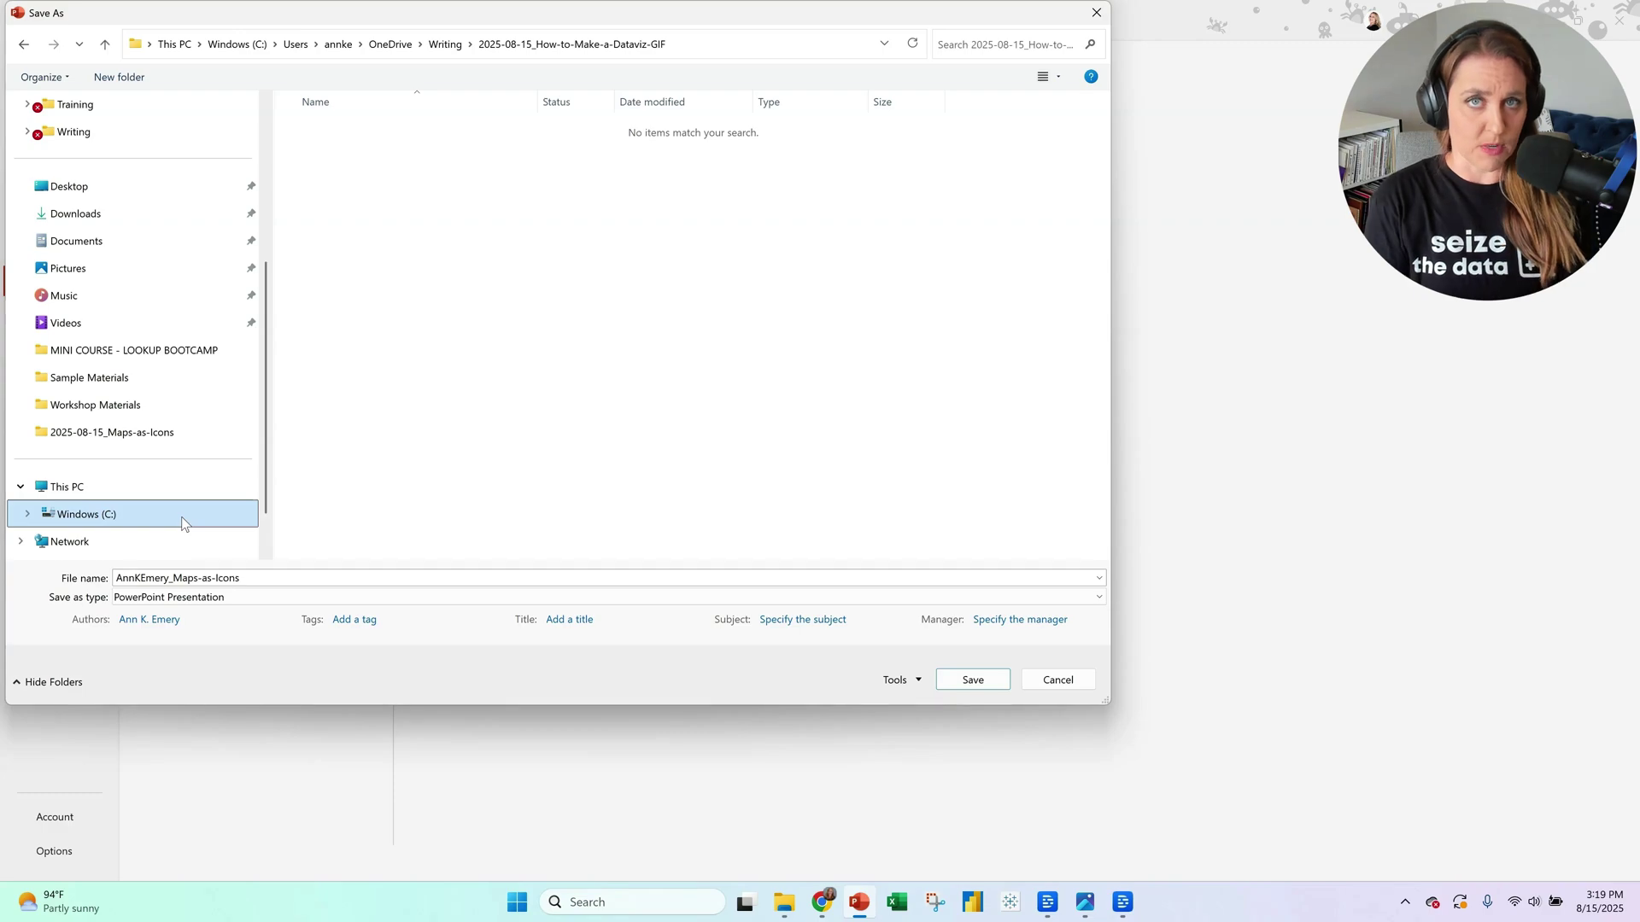
click(258, 597)
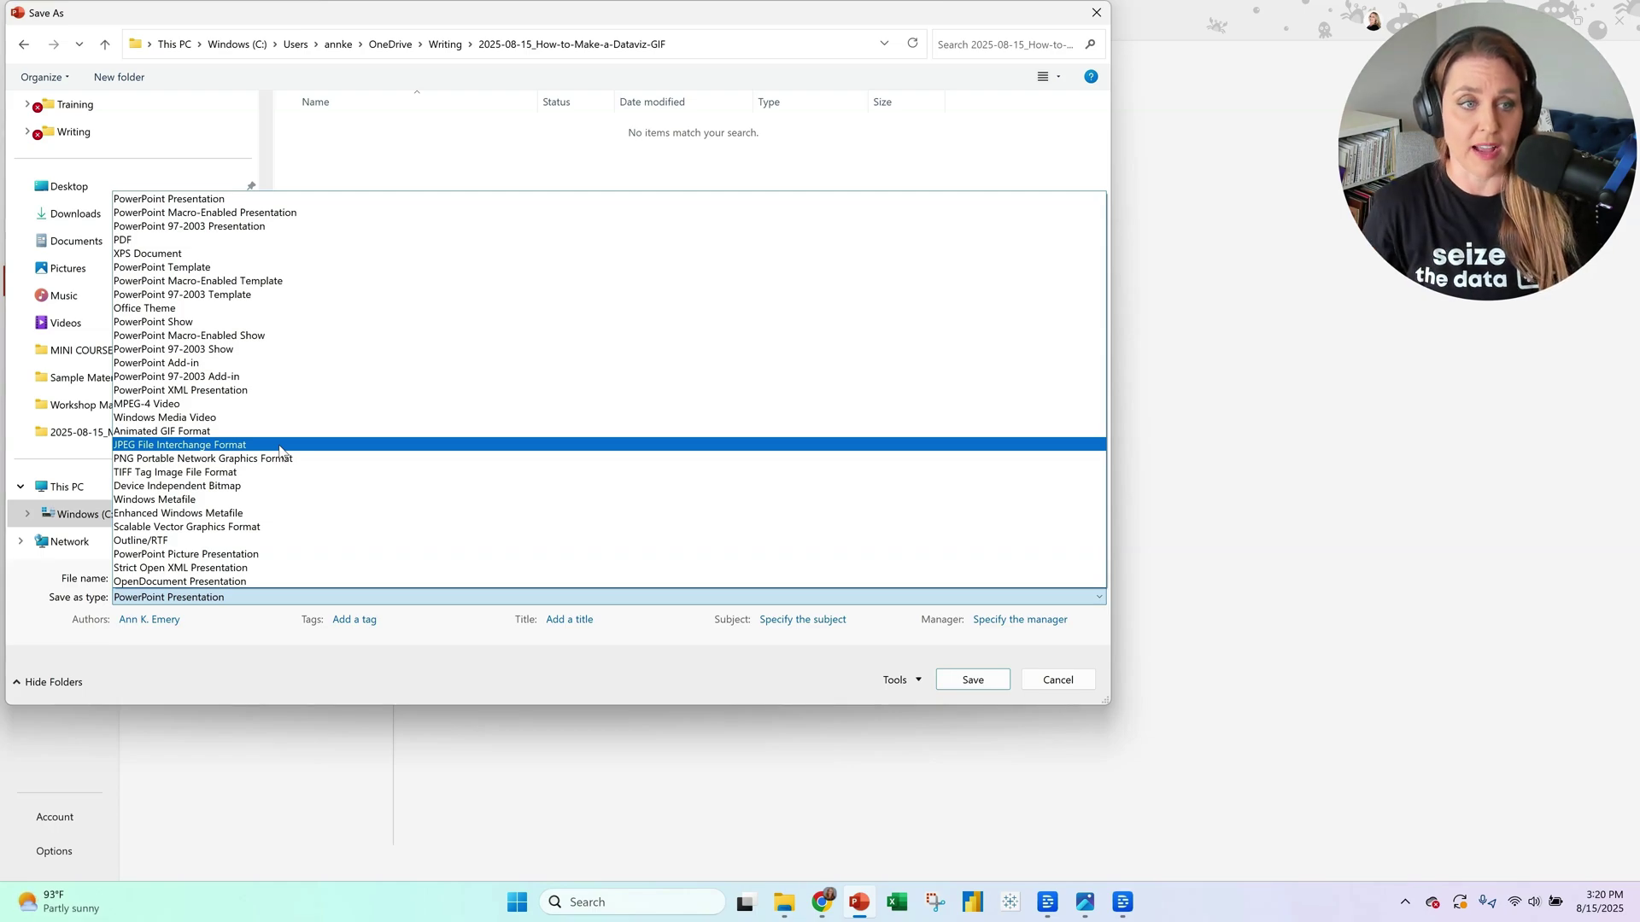
Save all slides as JPEG File Interchange Format images, one file per slide
click(203, 445)
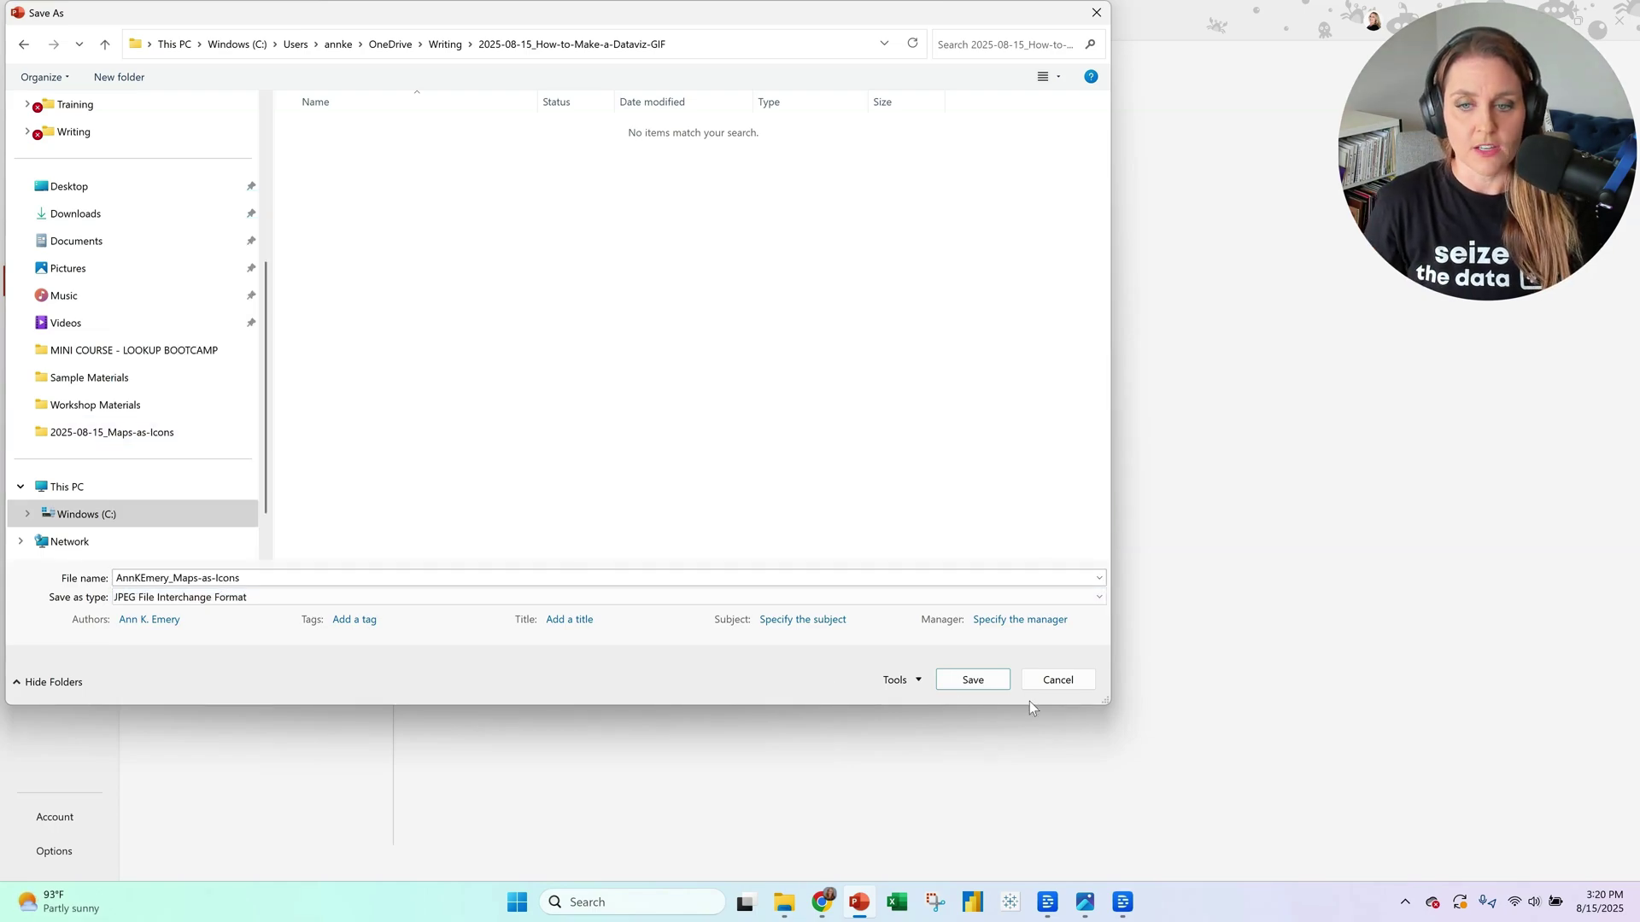
click(973, 681)
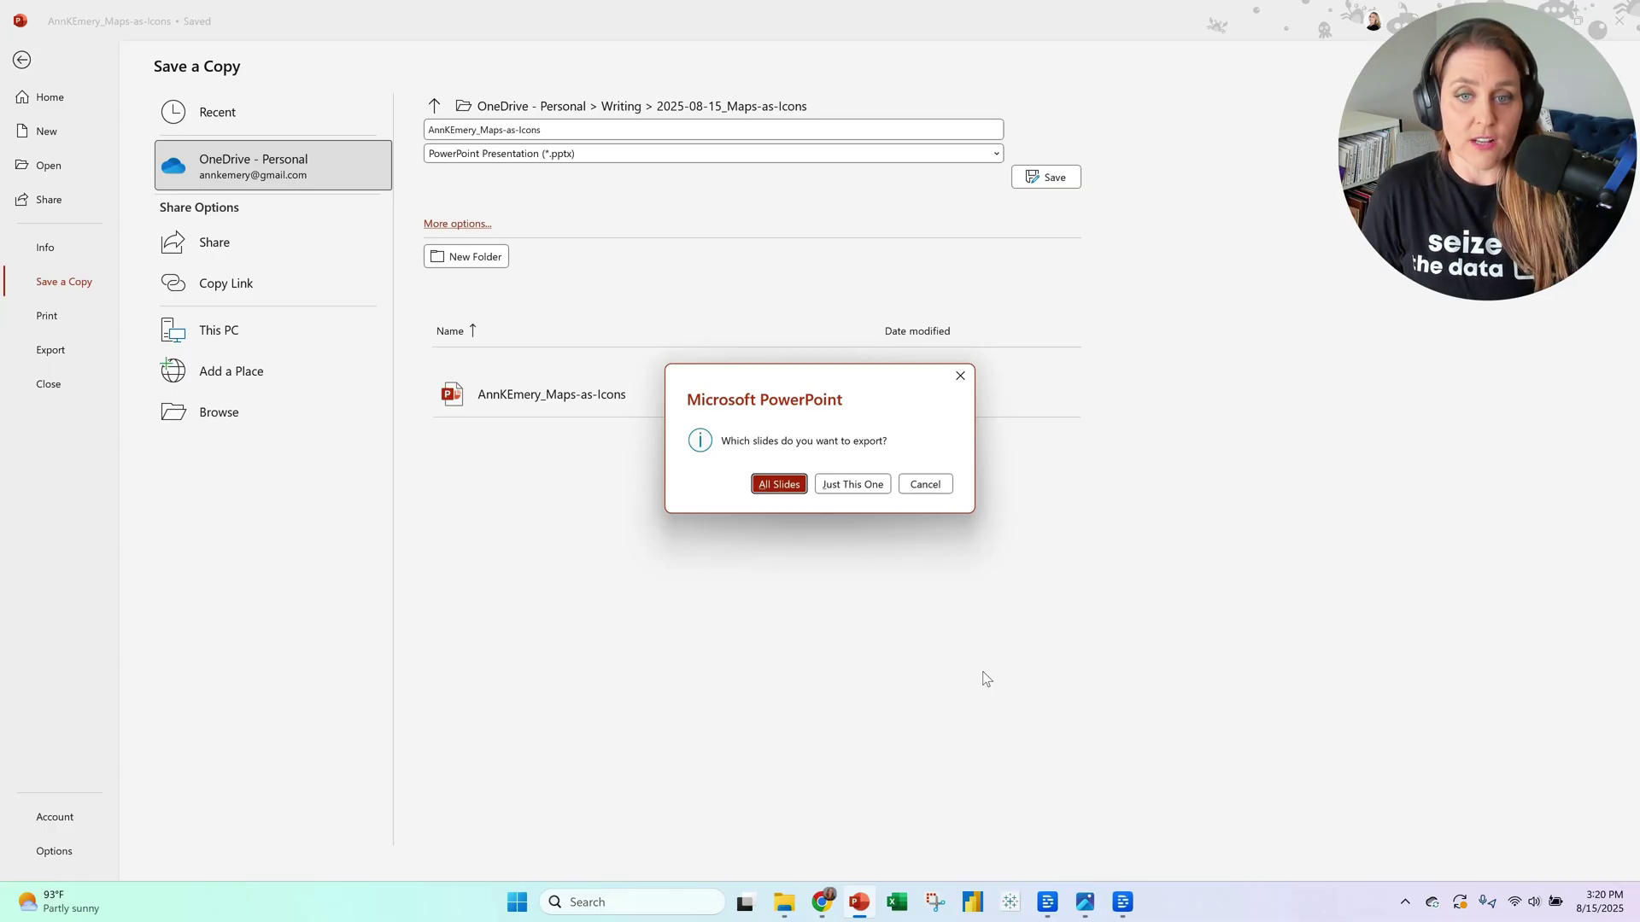
click(778, 484)
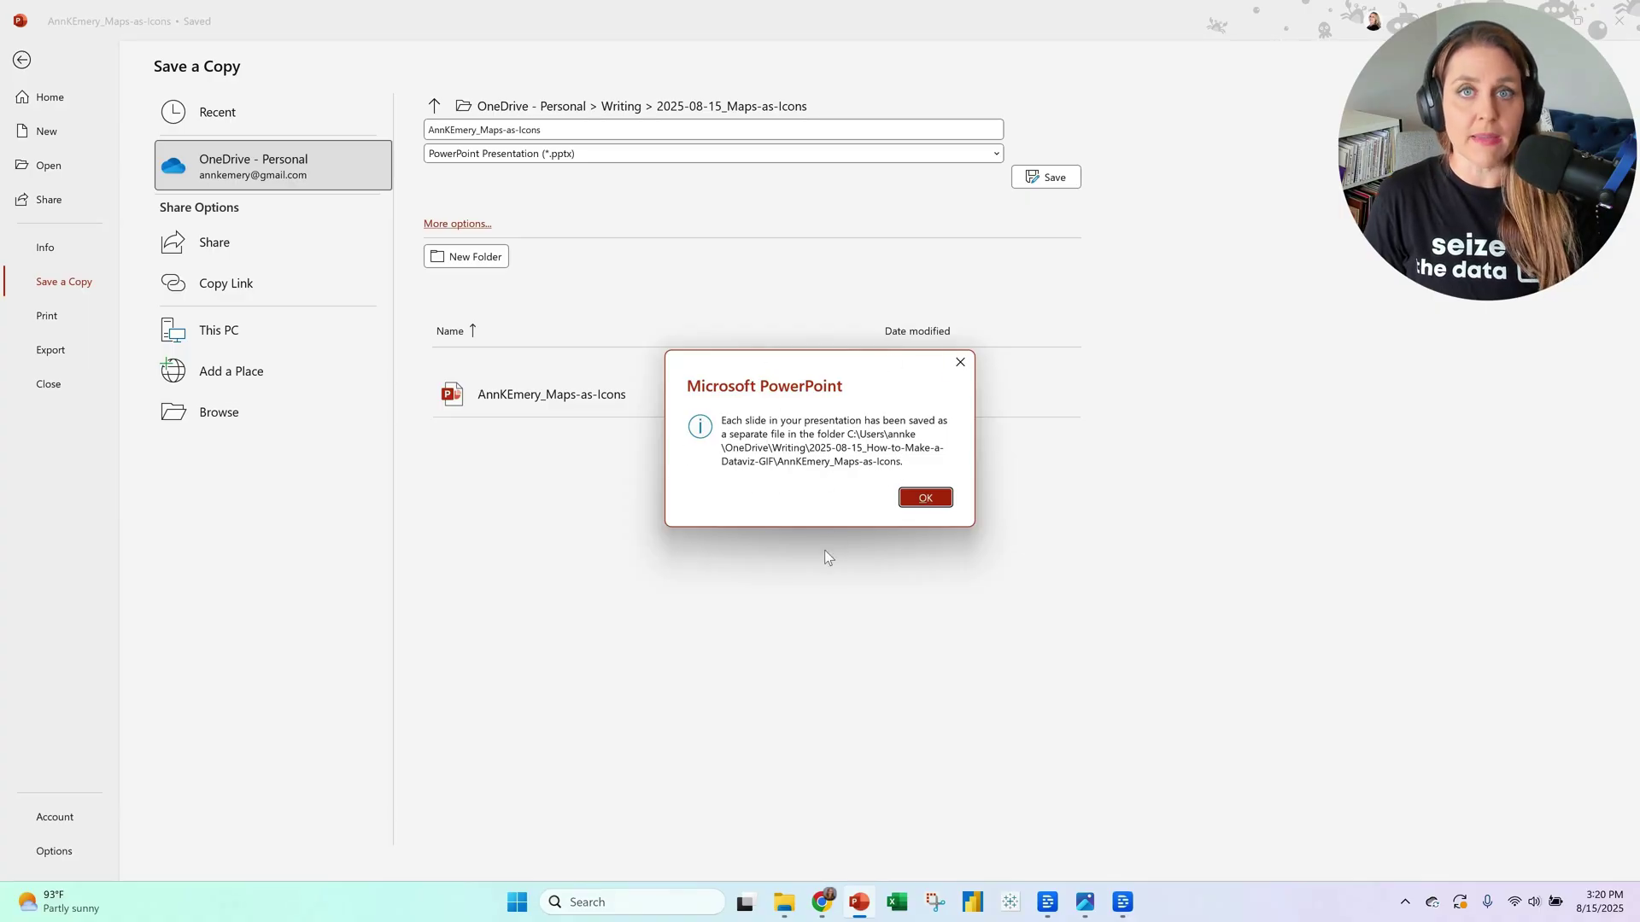
click(927, 499)
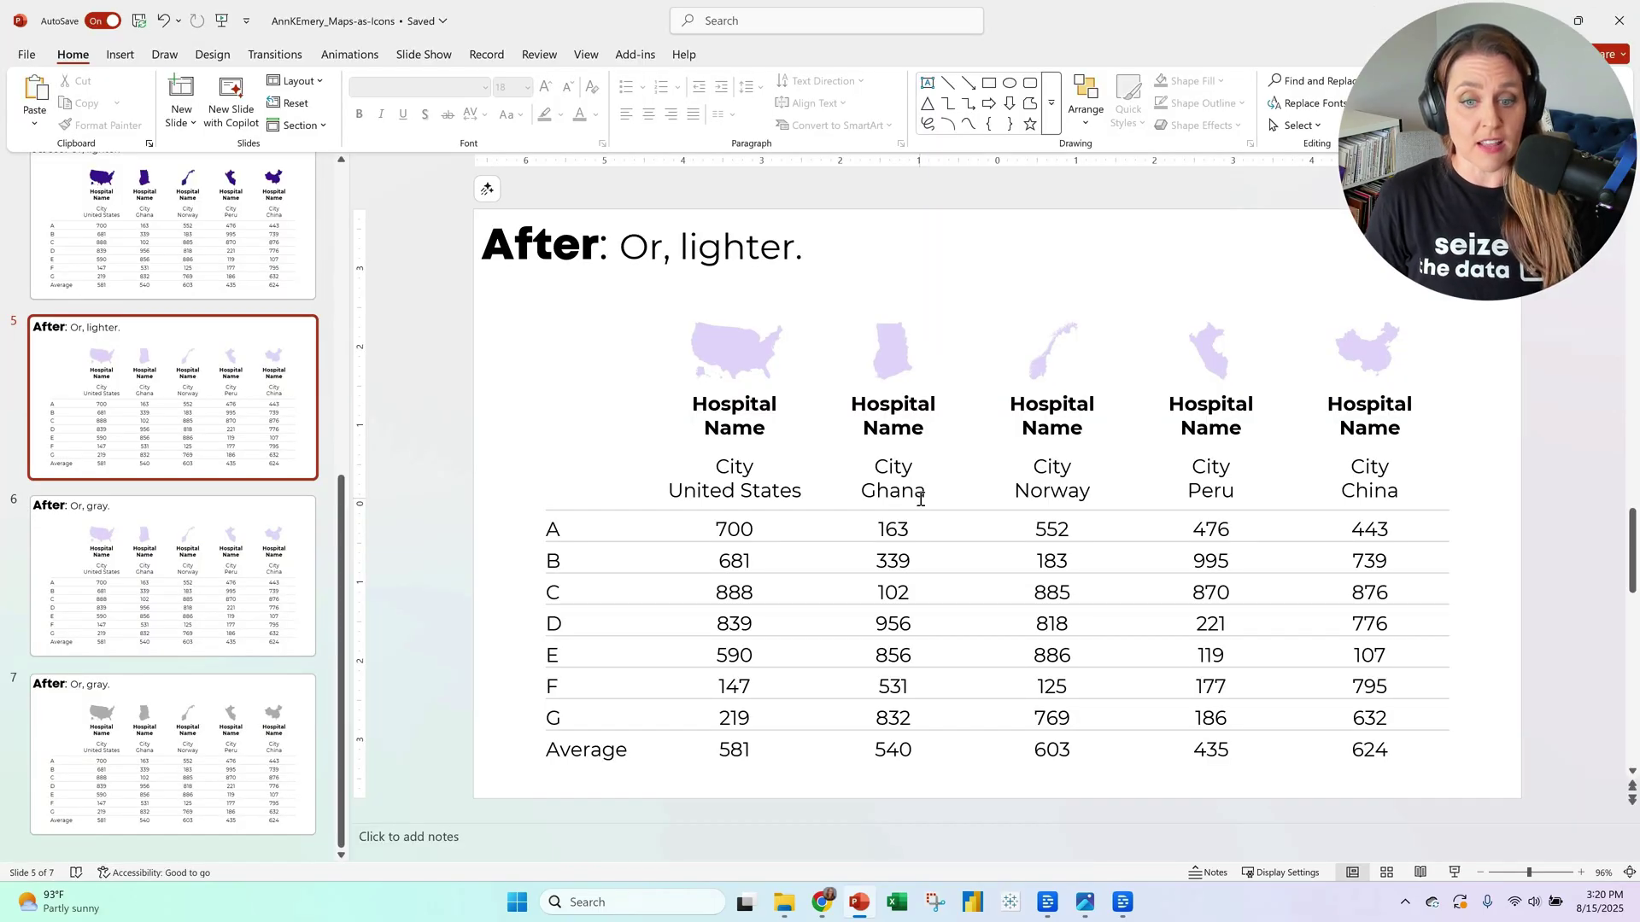
Open the exported slides folder in File Explorer to check Slide1–Slide7
click(786, 905)
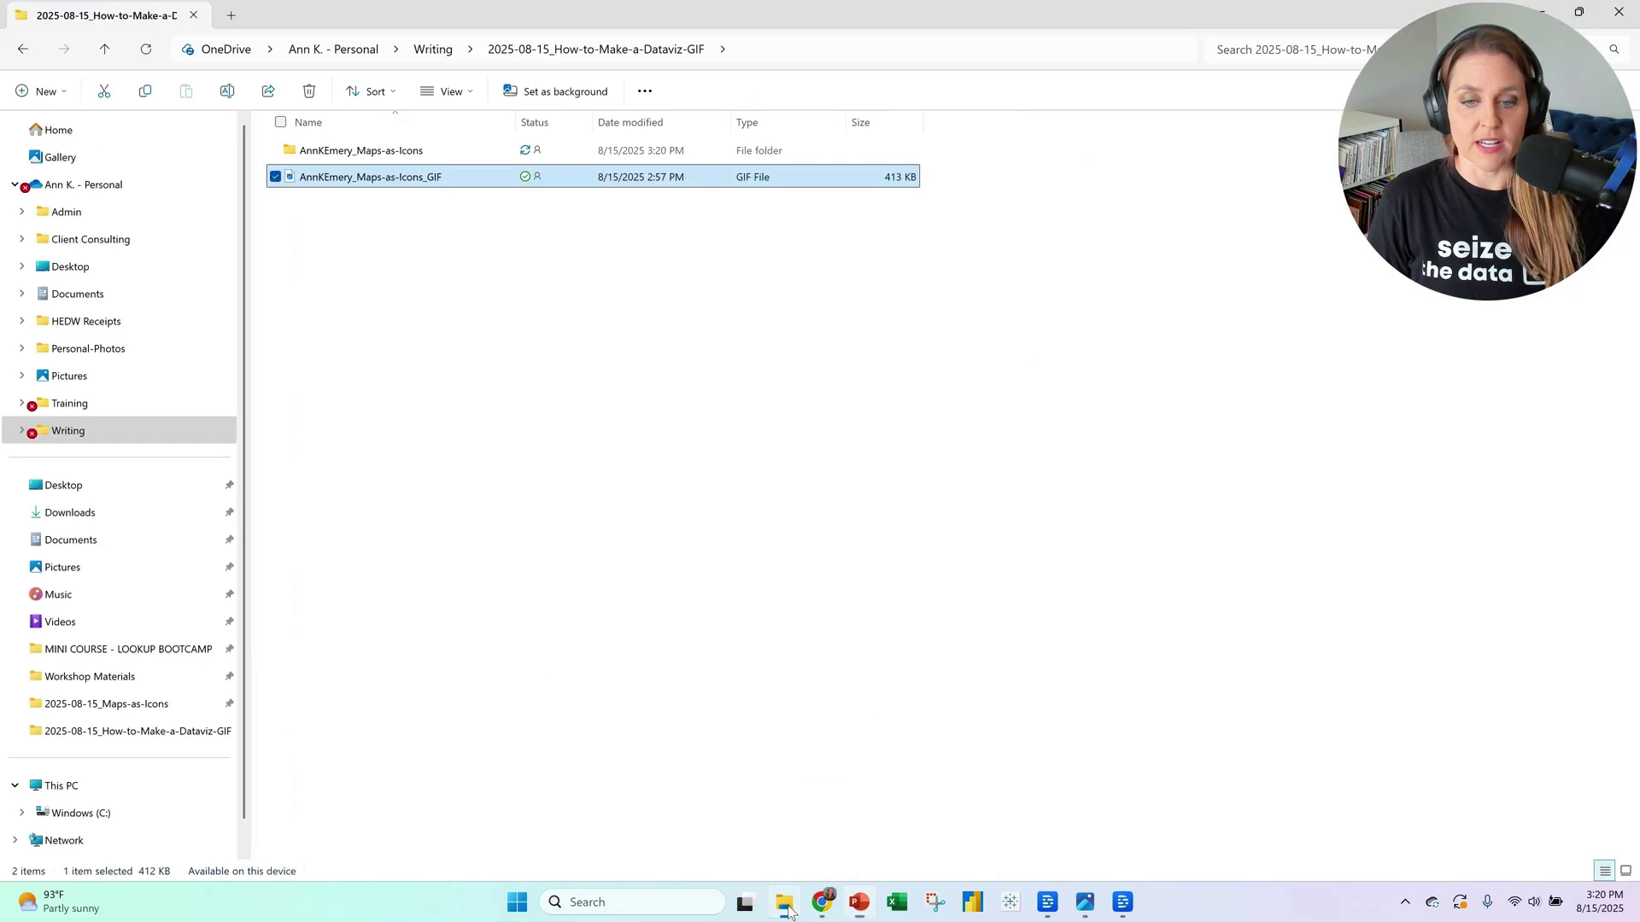
click(369, 158)
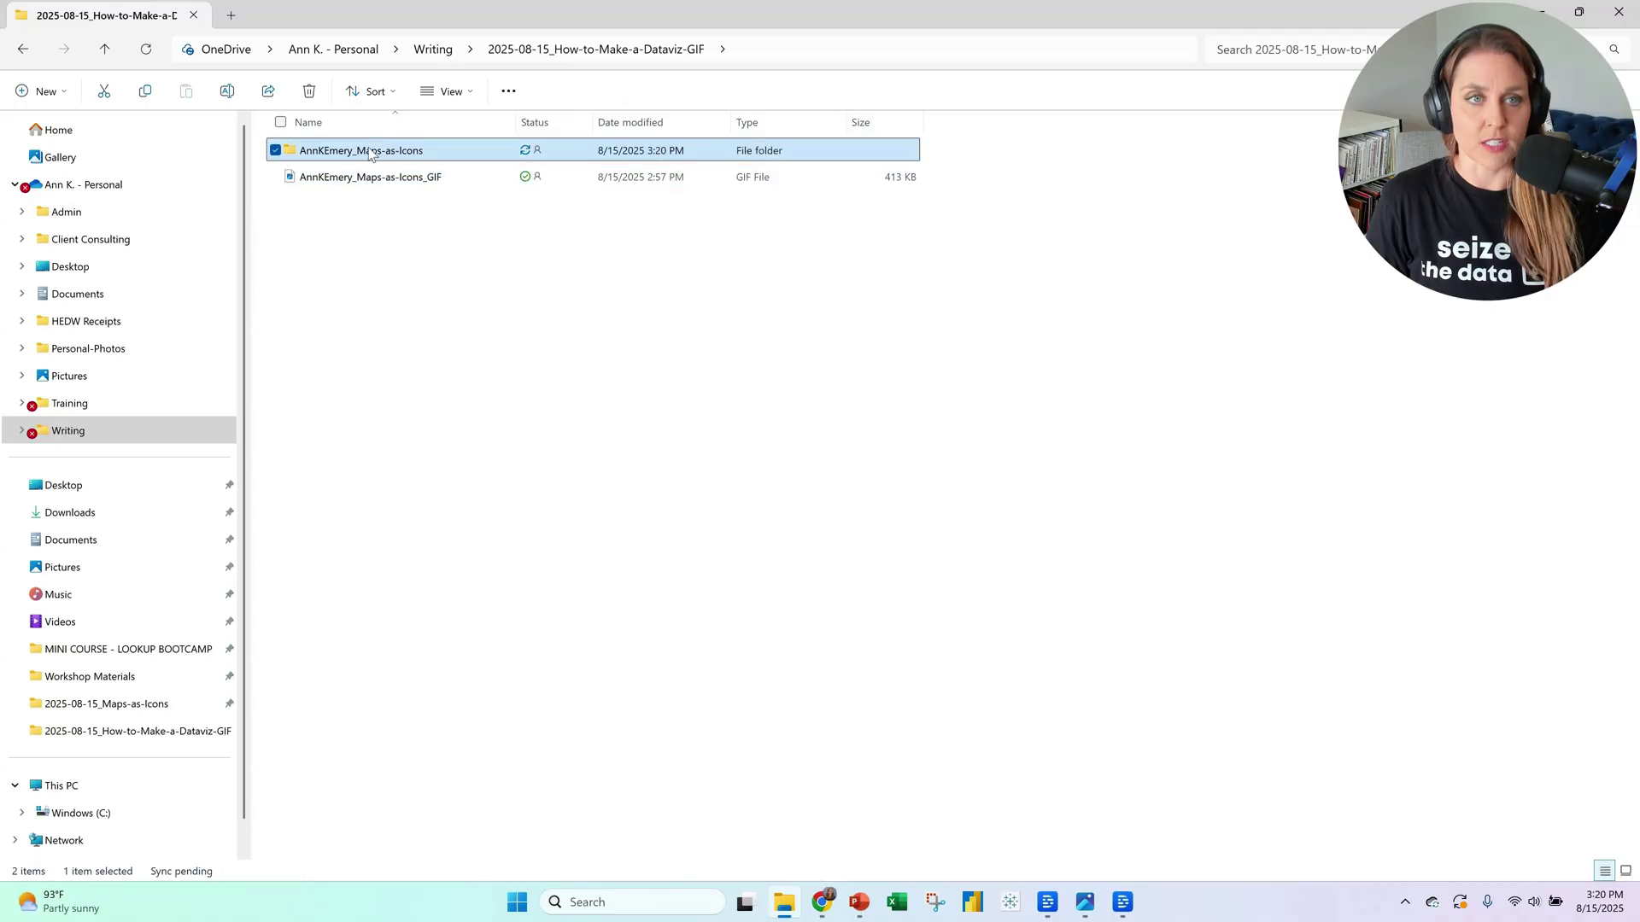
double_click(372, 154)
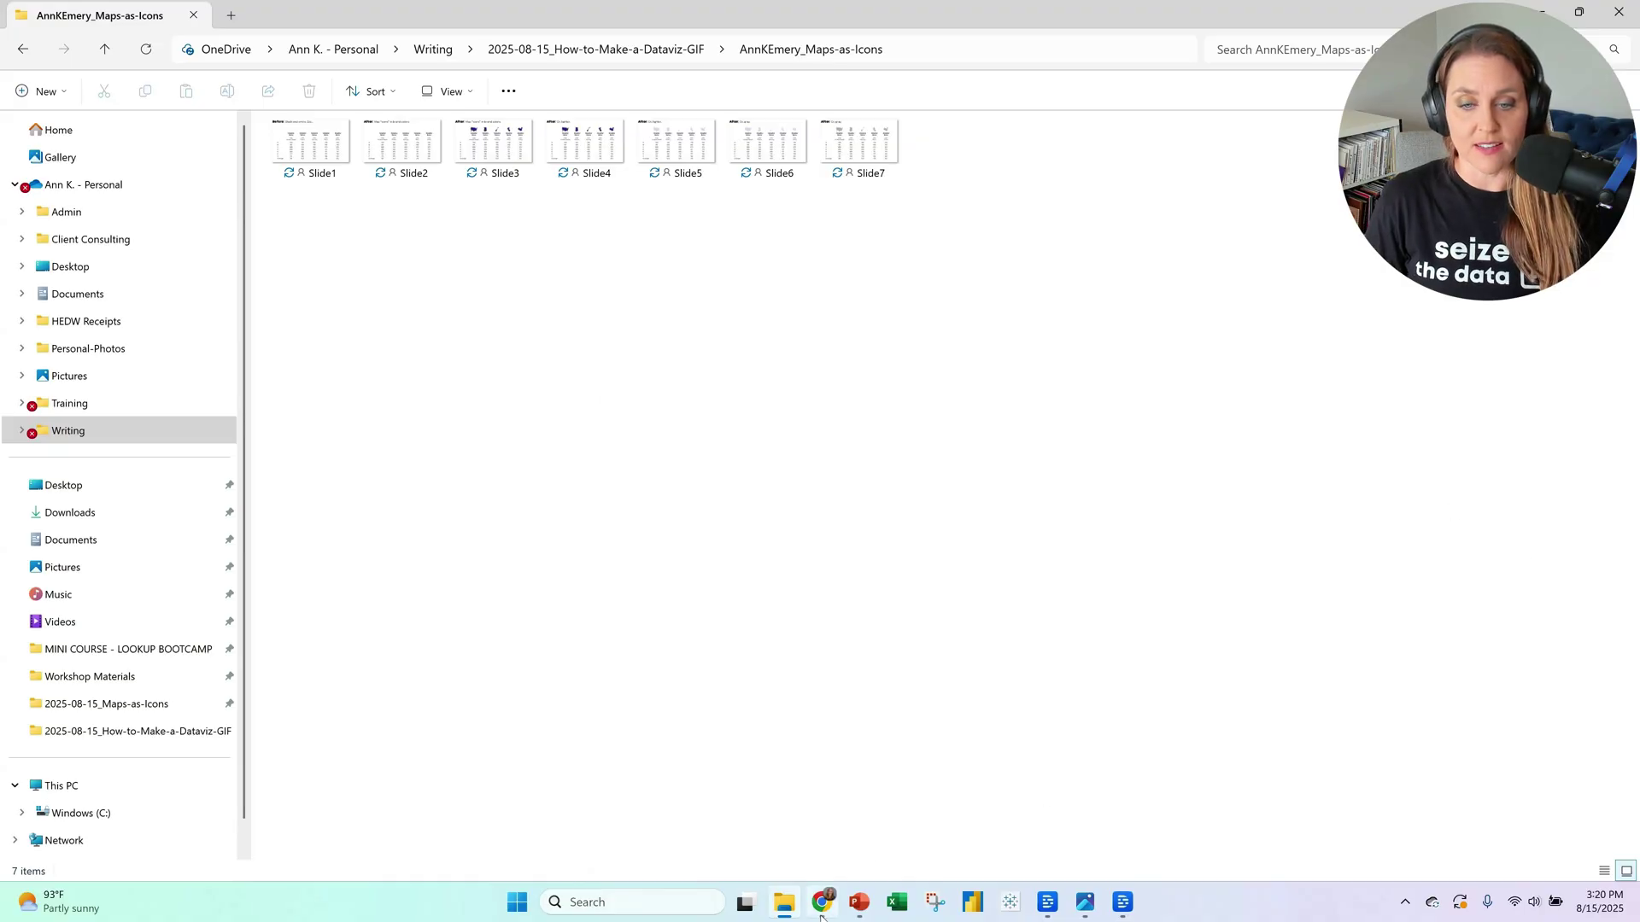
Bring the browser forward, maximize it, and enter 'ezg' in the address bar
mouse_move(825, 907)
click(840, 810)
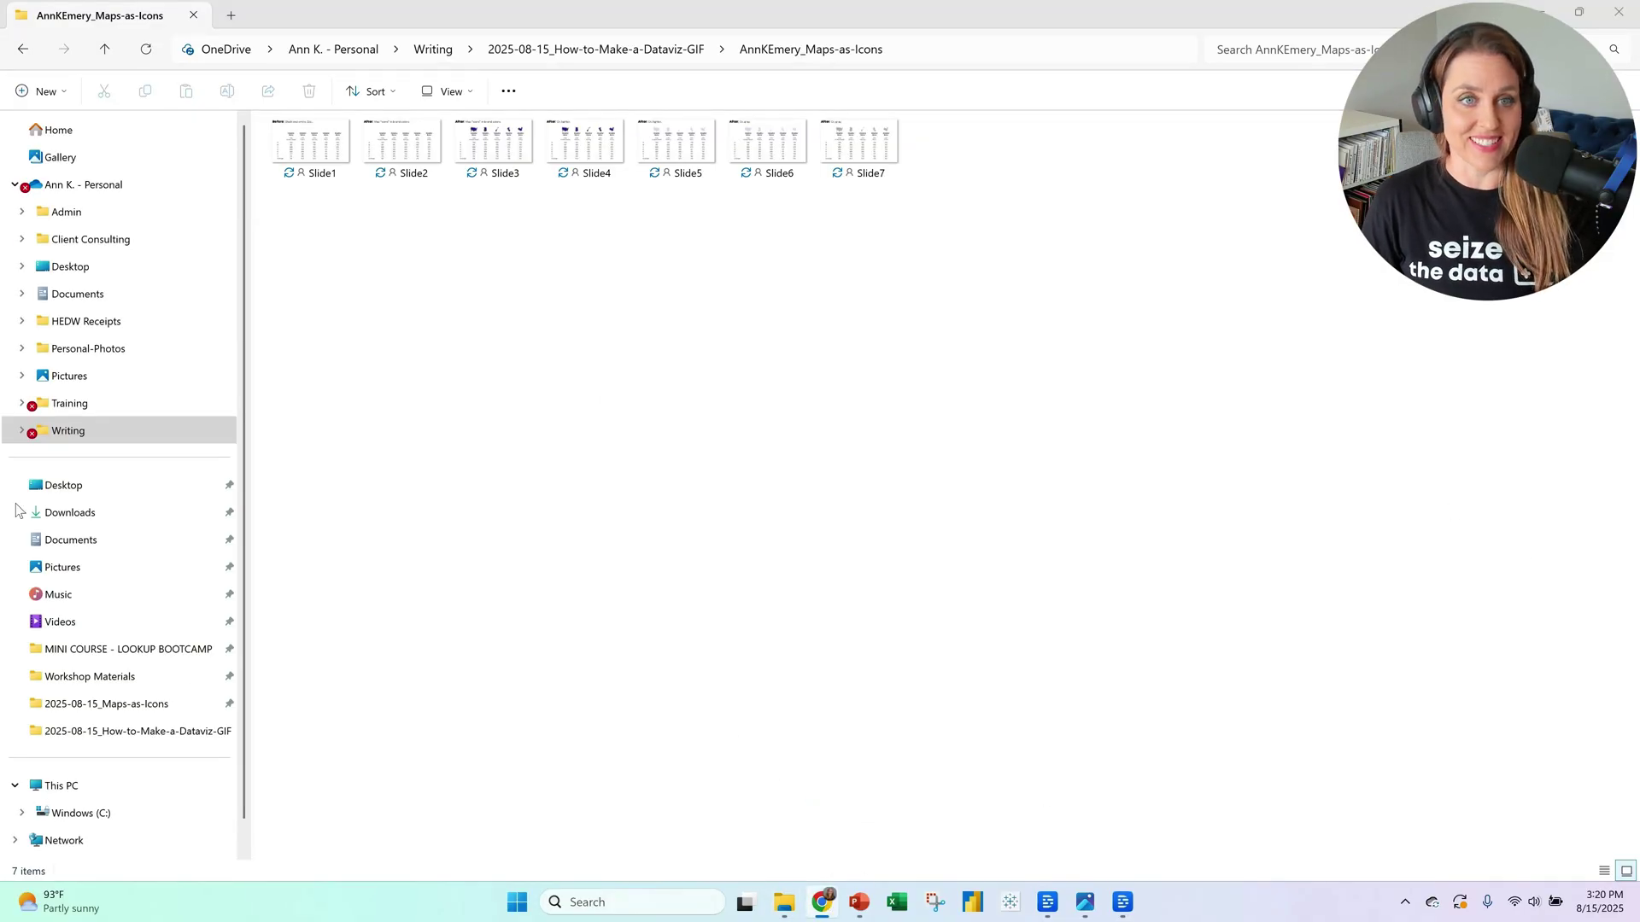
drag(982, 257, 1027, 7)
text(ezgi)
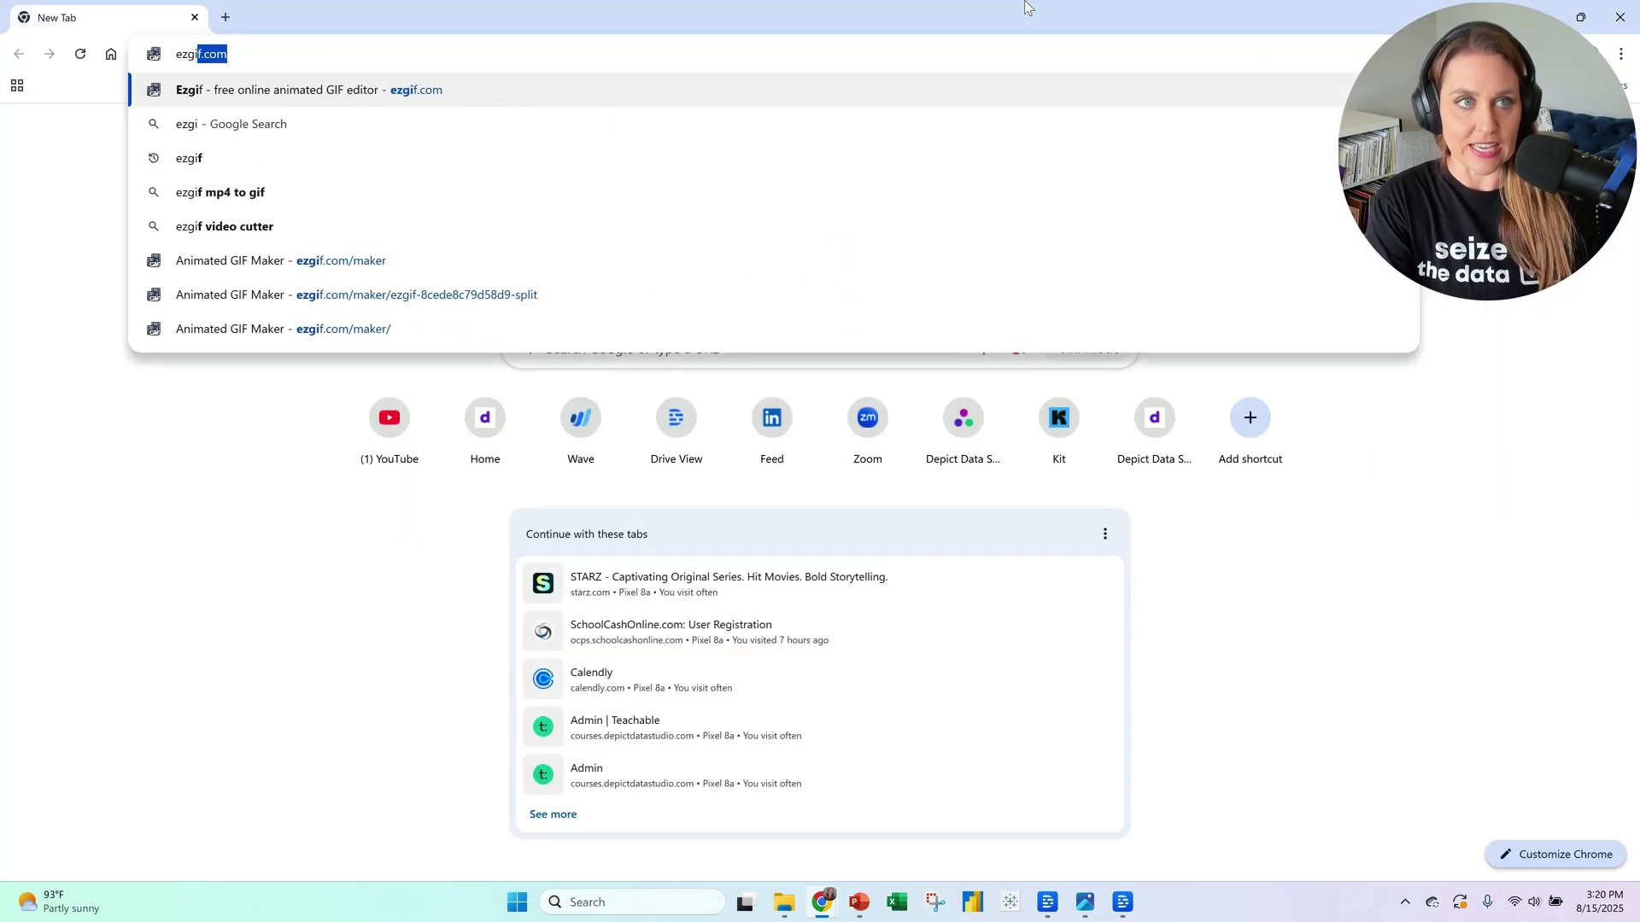
Go to ezgif.com and open the Animated GIF Maker
key(Return)
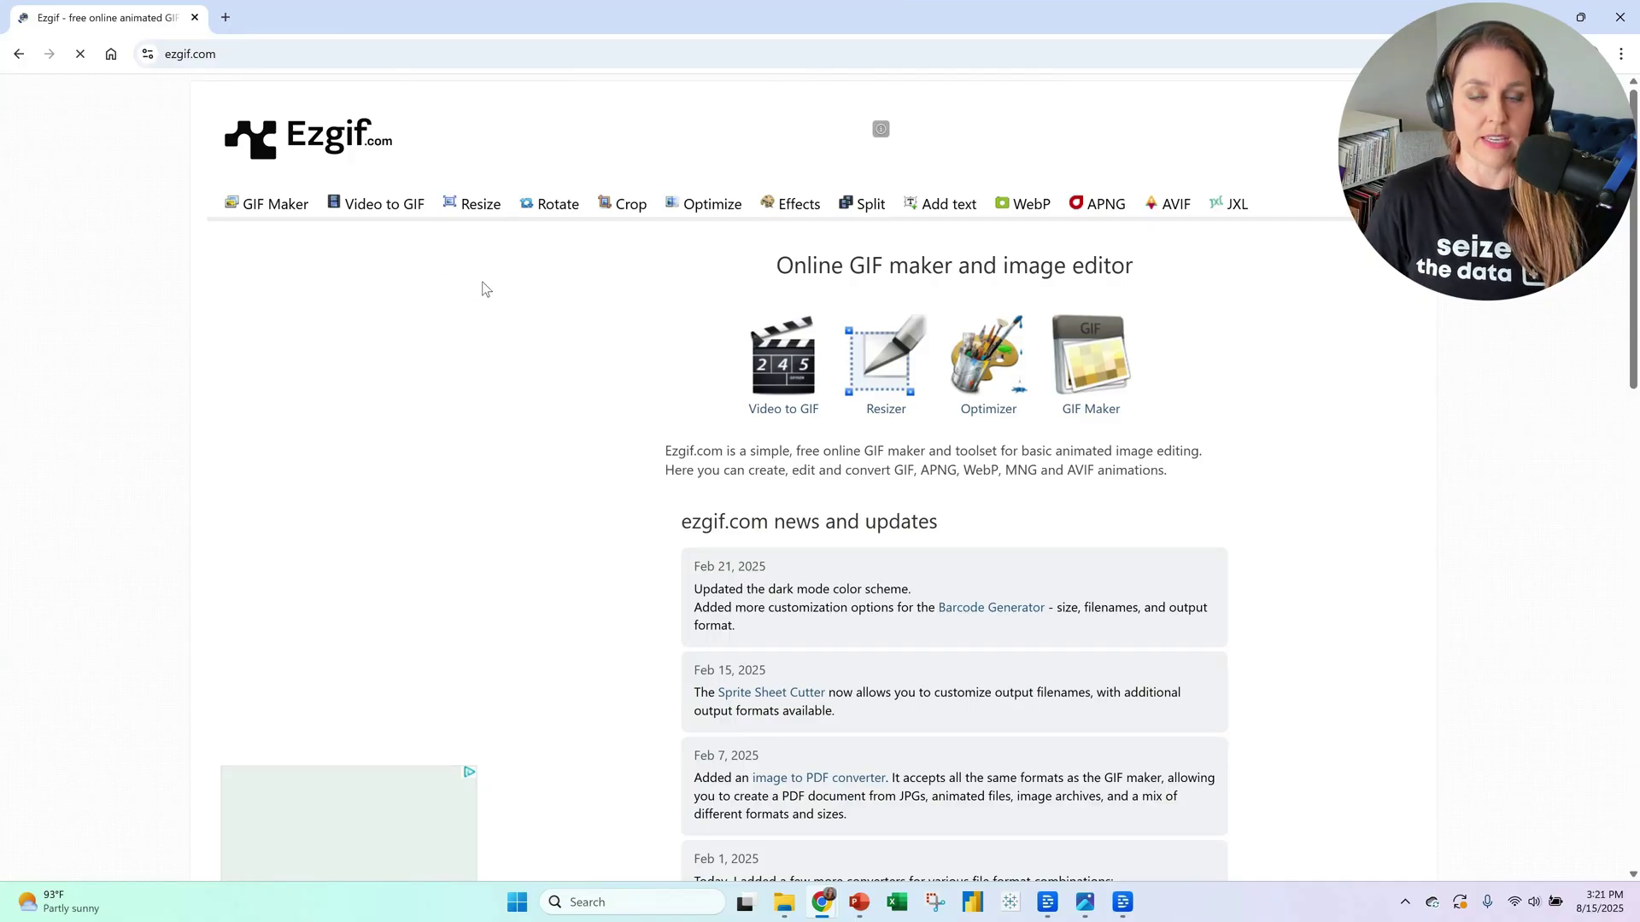
click(1109, 367)
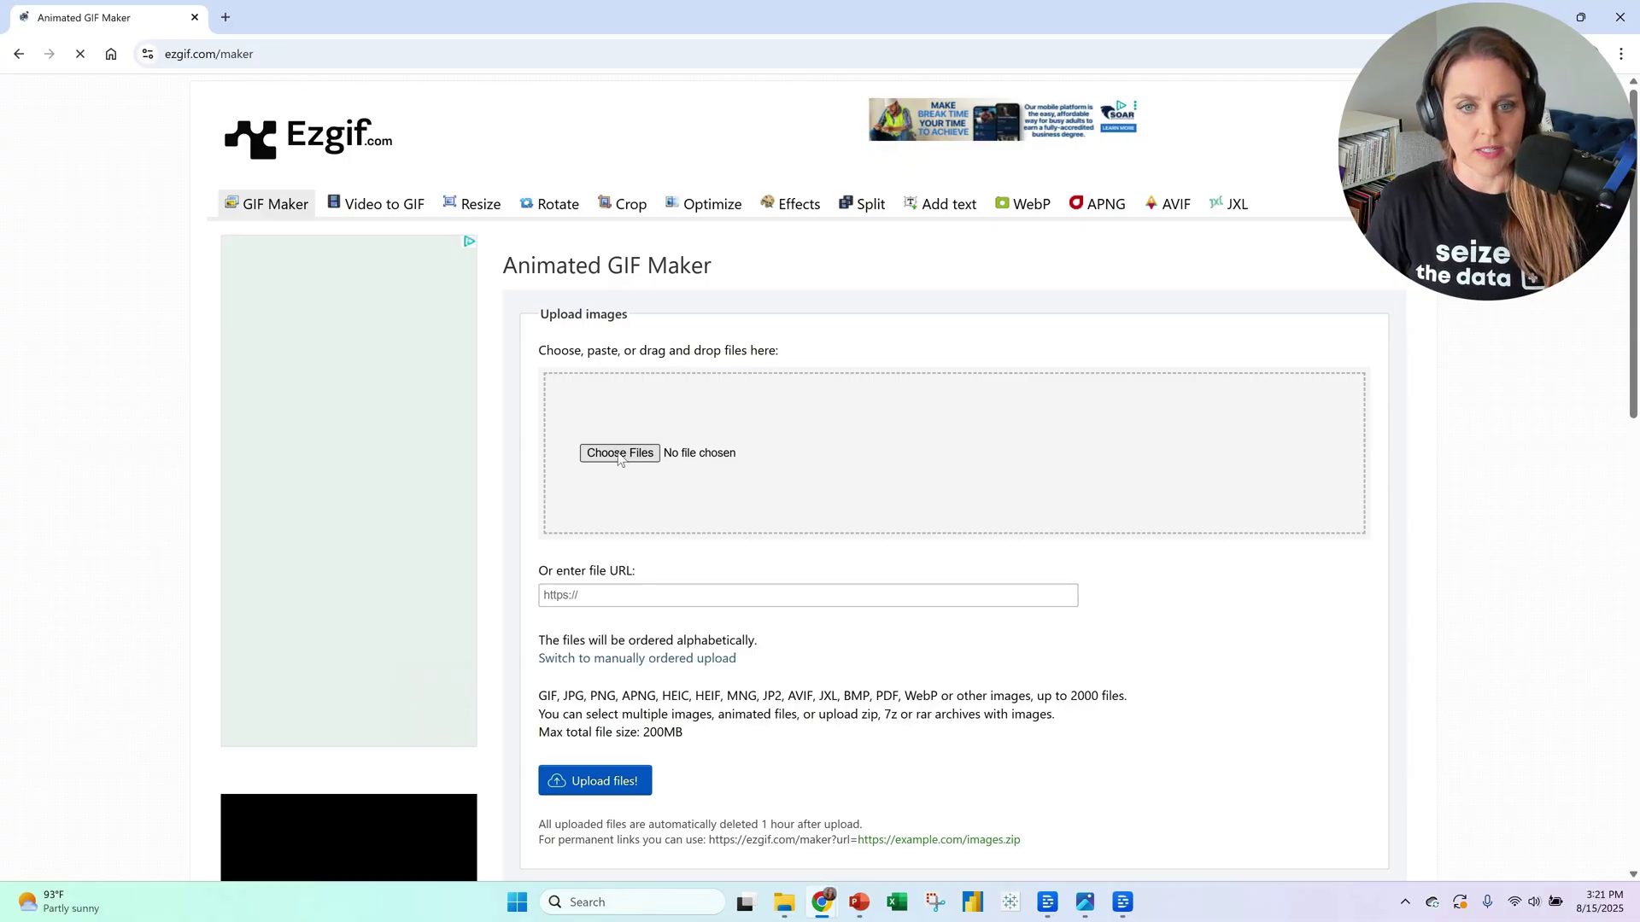
Choose all seven slide JPEGs, Slide1–Slide7, from the Maps-as-Icons folder for upload
click(619, 454)
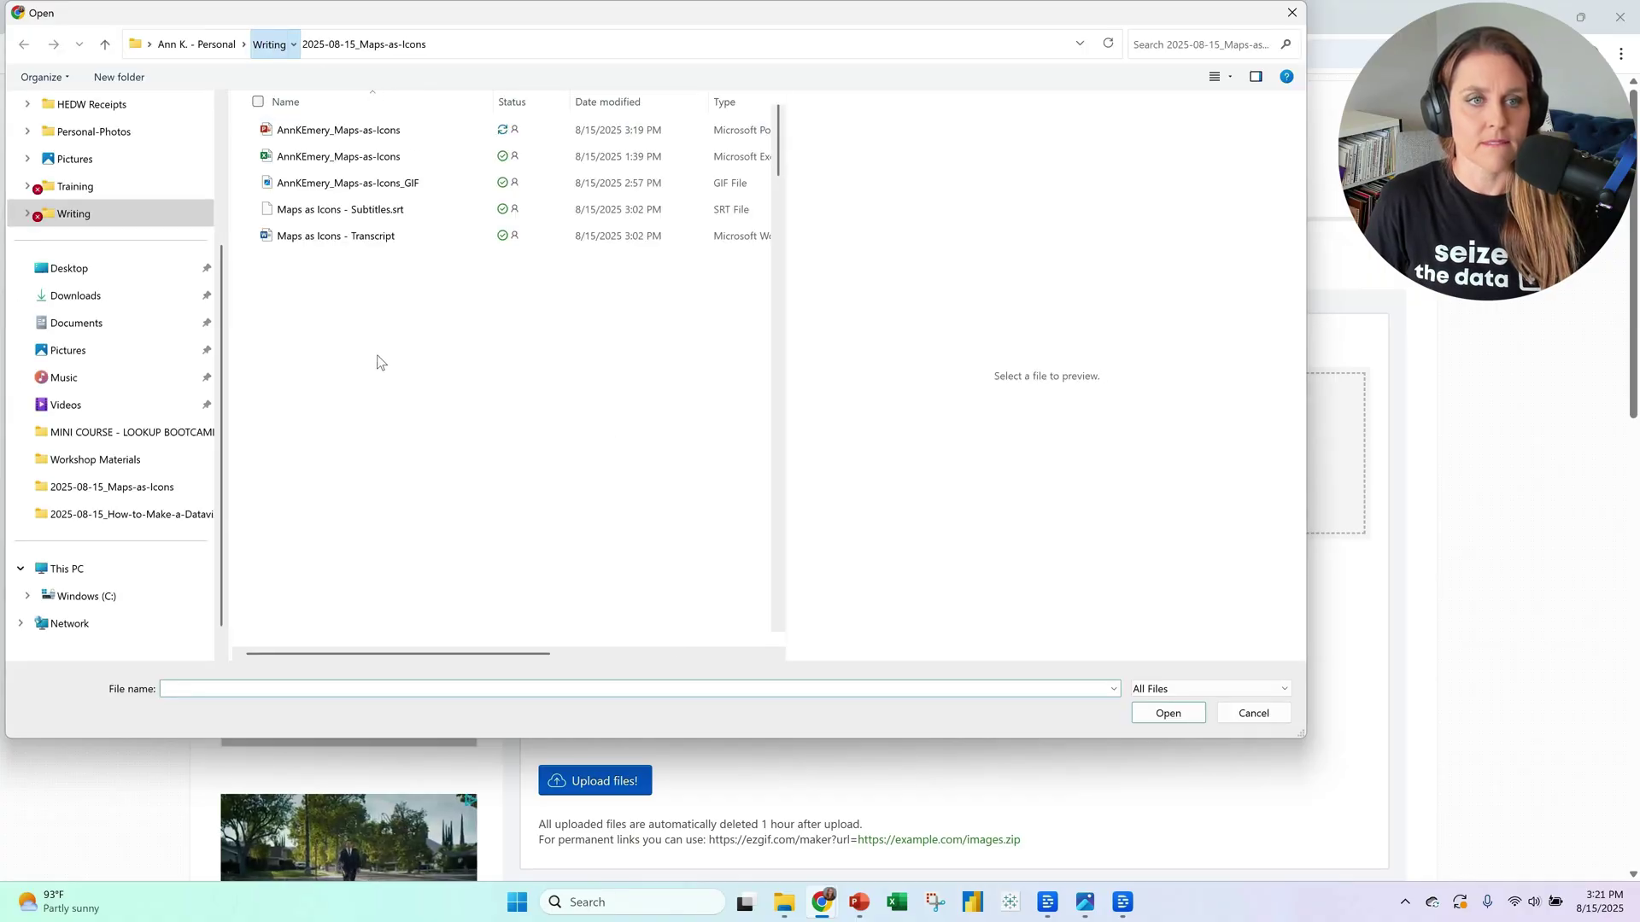
click(275, 47)
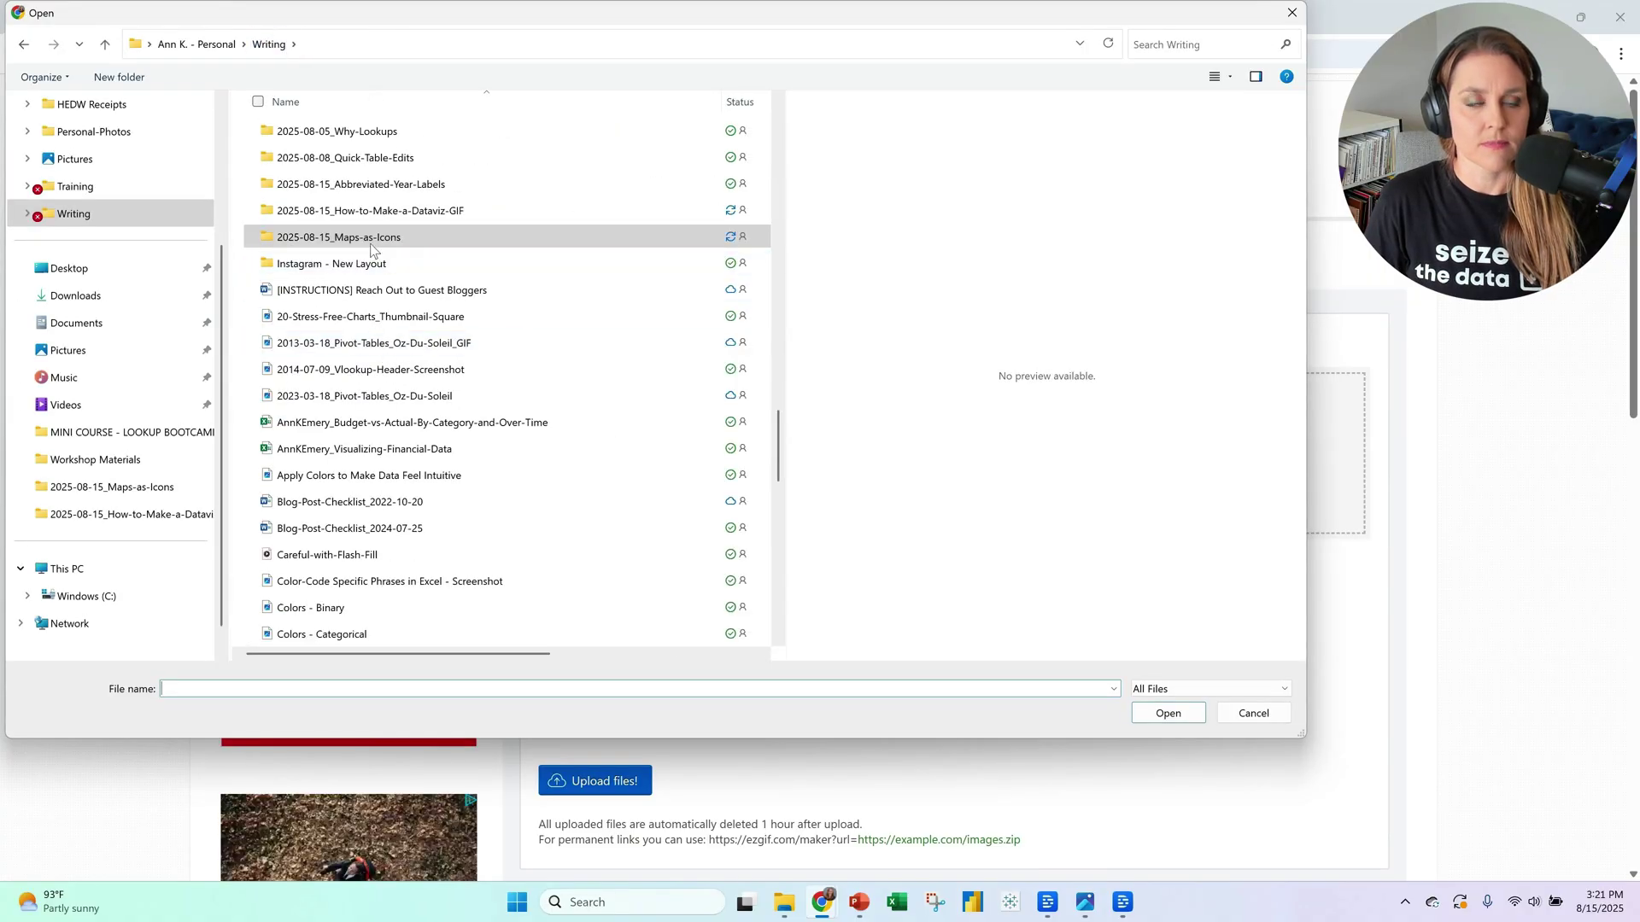
double_click(371, 213)
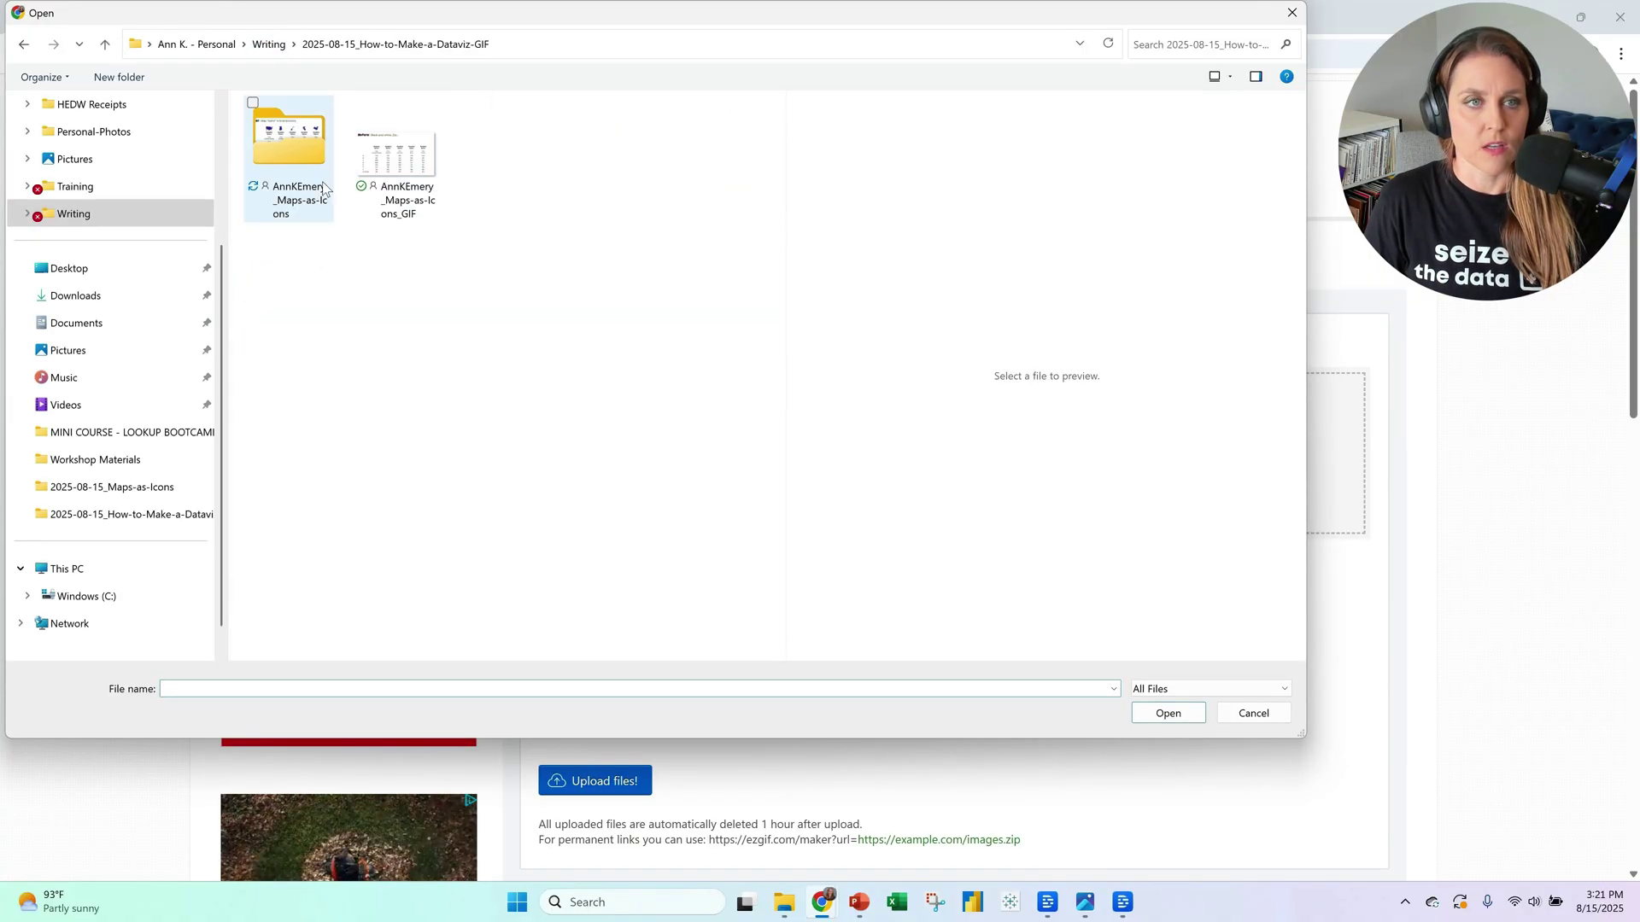
double_click(312, 168)
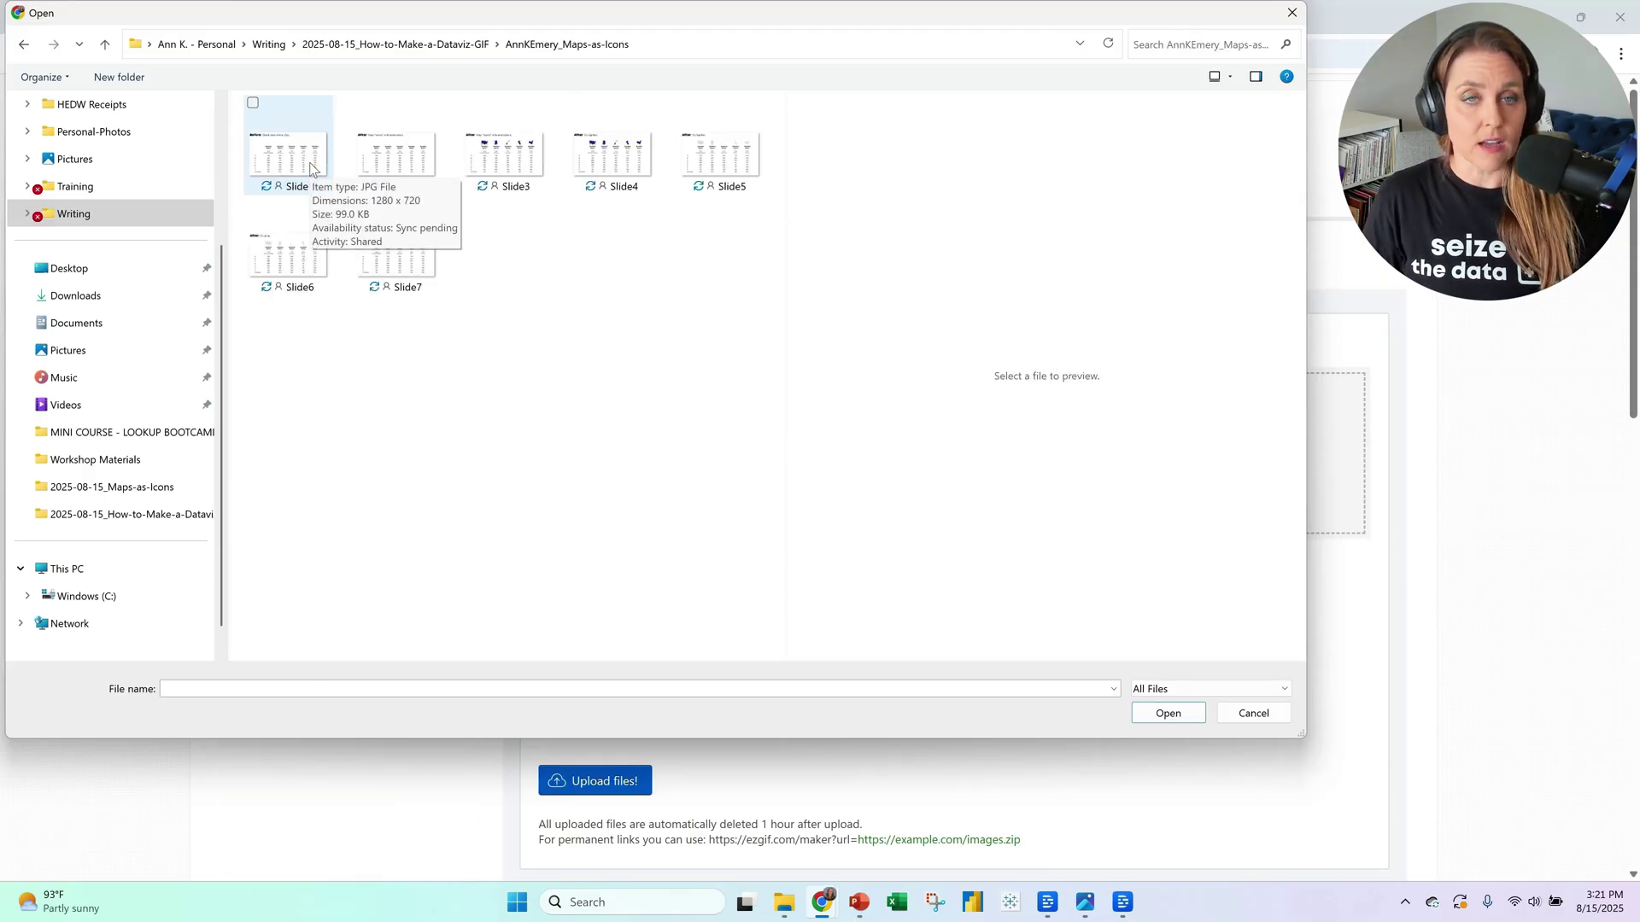
click(395, 265)
click(402, 139)
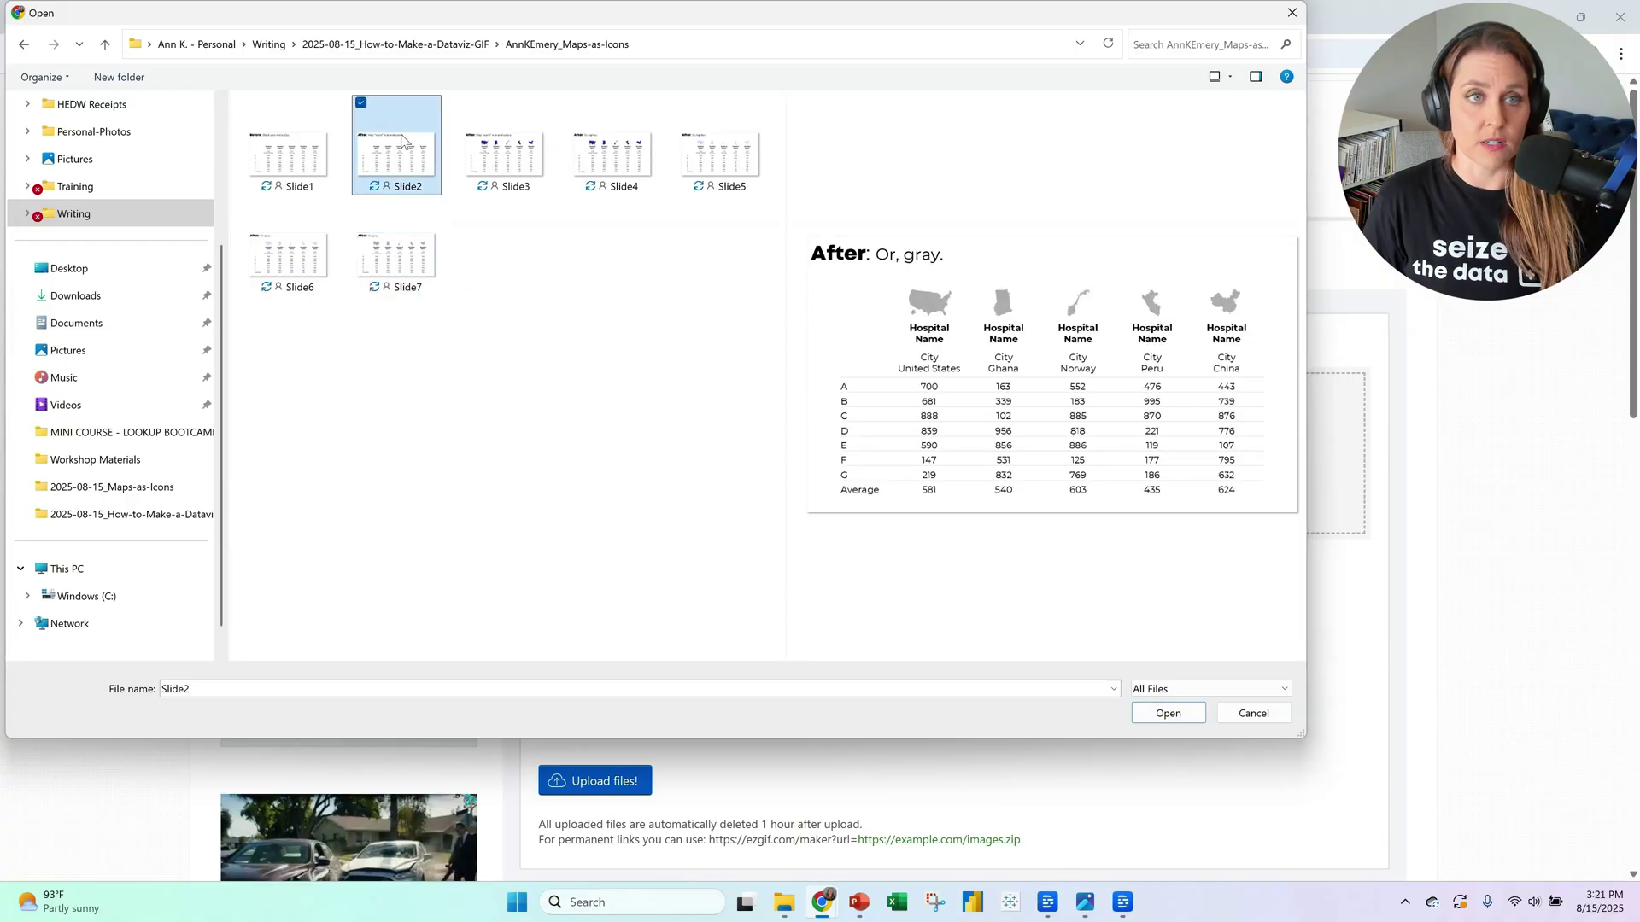
click(282, 130)
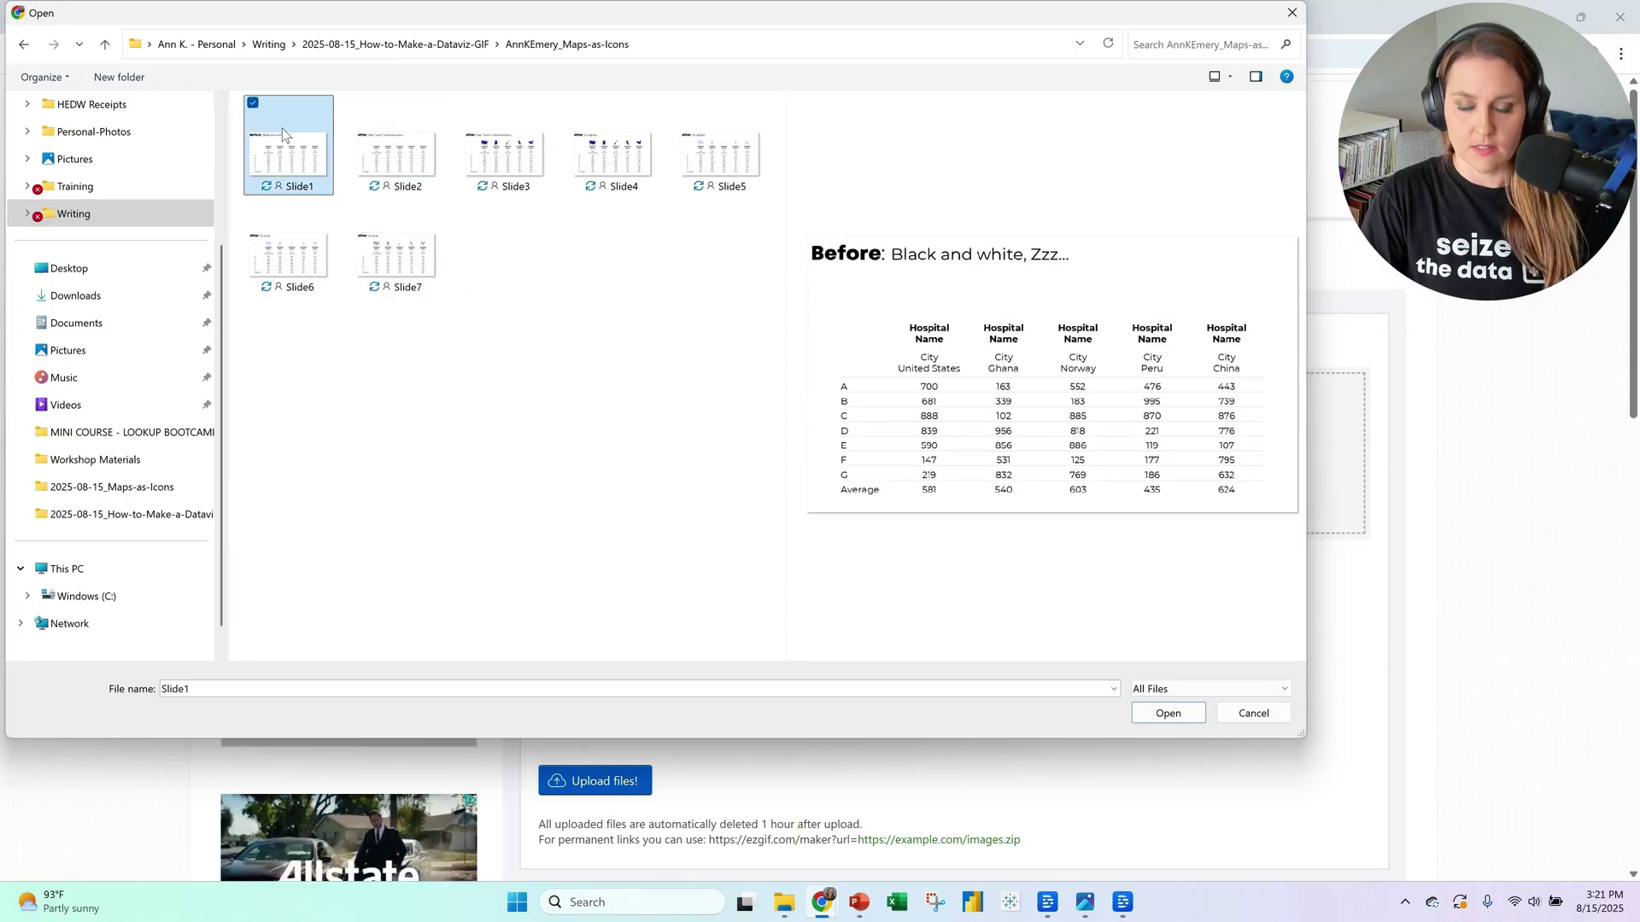
key(ctrl+a)
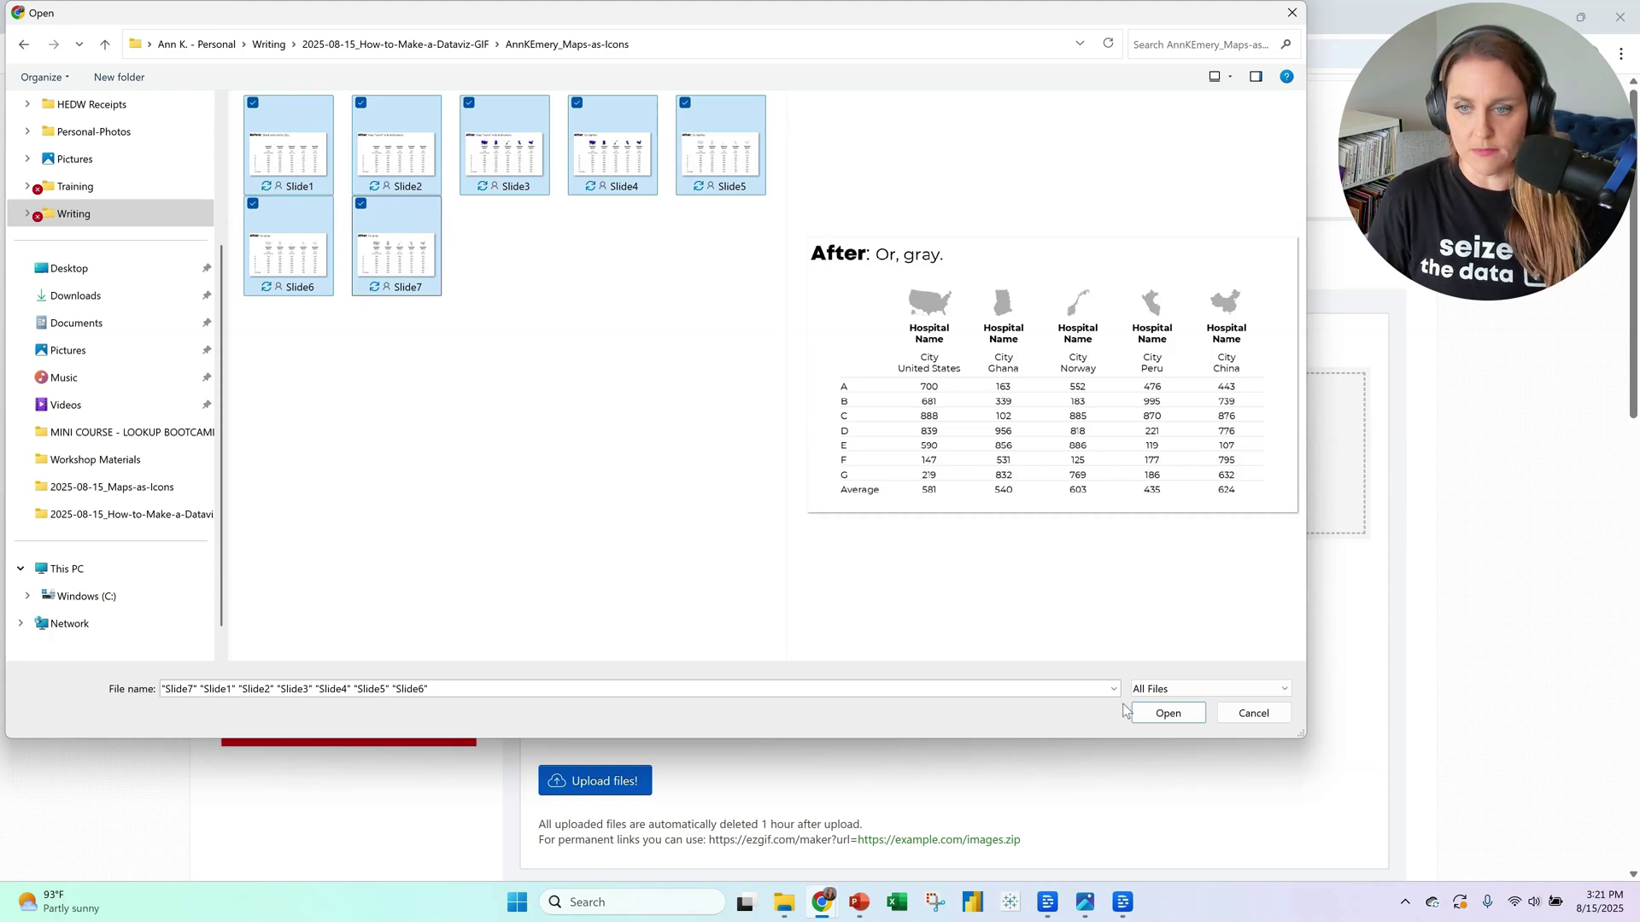
click(1156, 720)
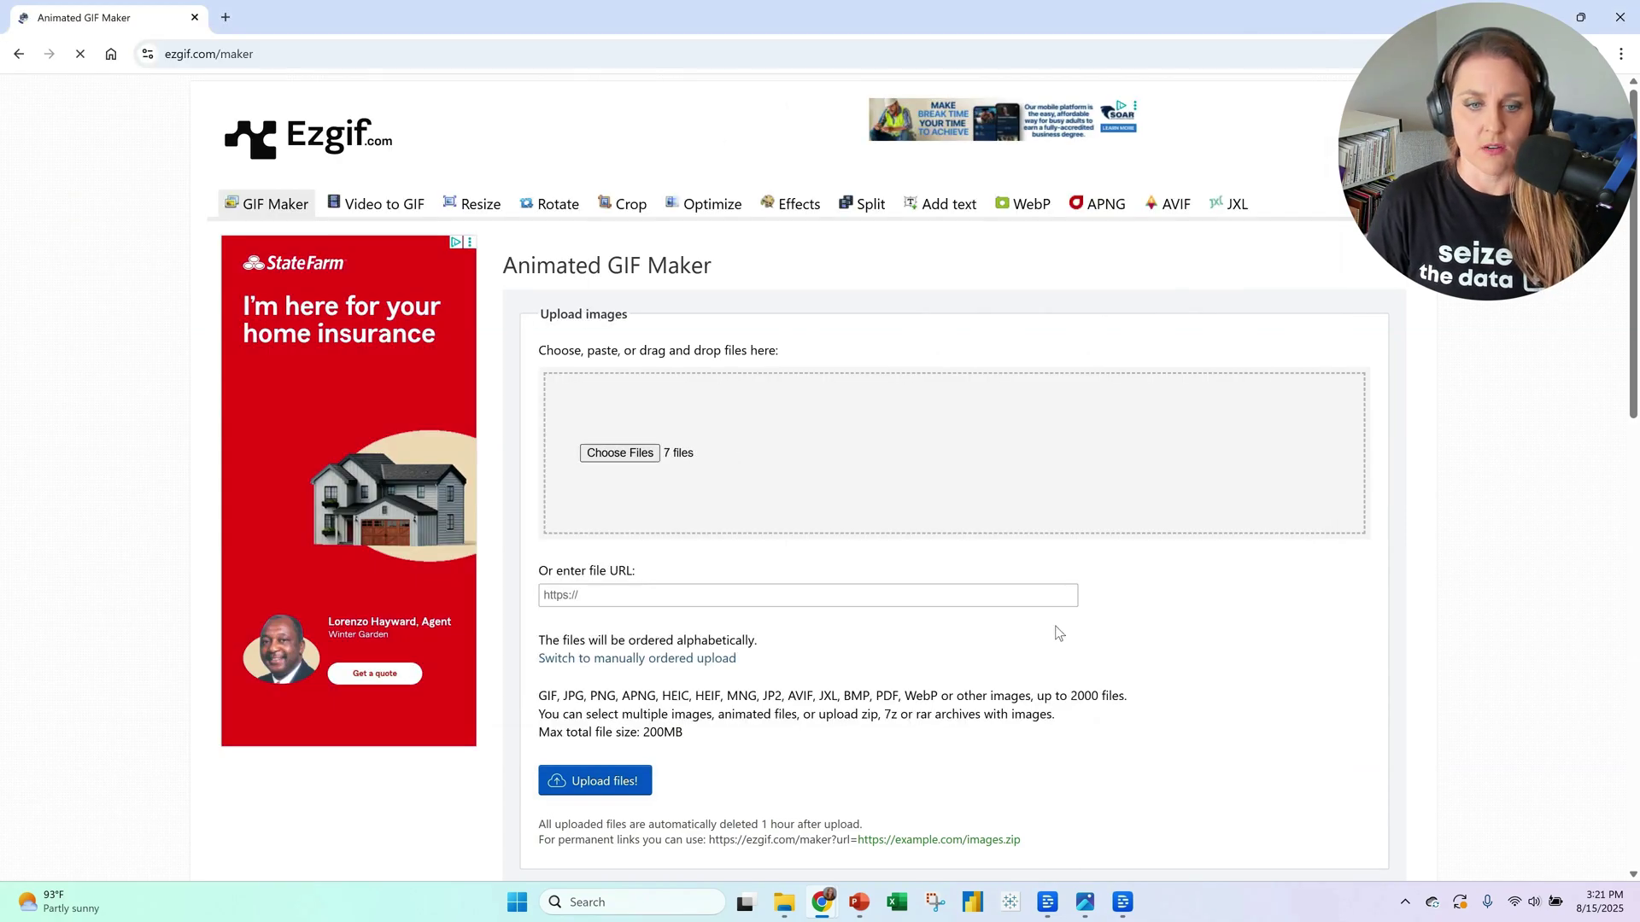
Upload the seven exported slide images to Ezgif's GIF Maker and set frame 1's delay to 200
click(595, 784)
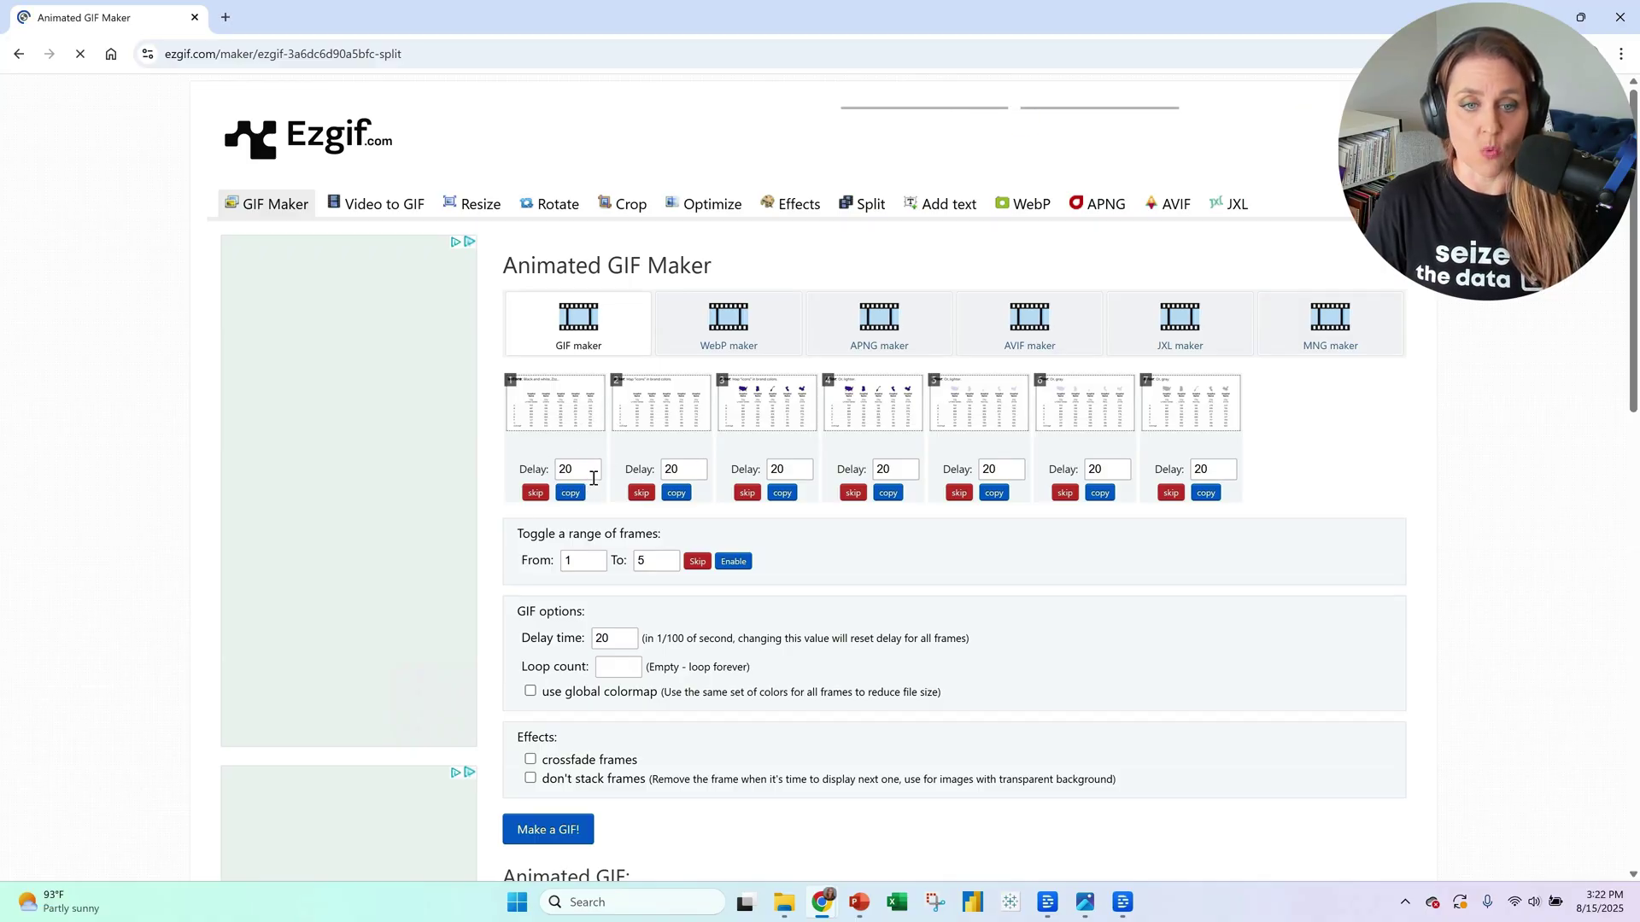
drag(660, 640, 743, 642)
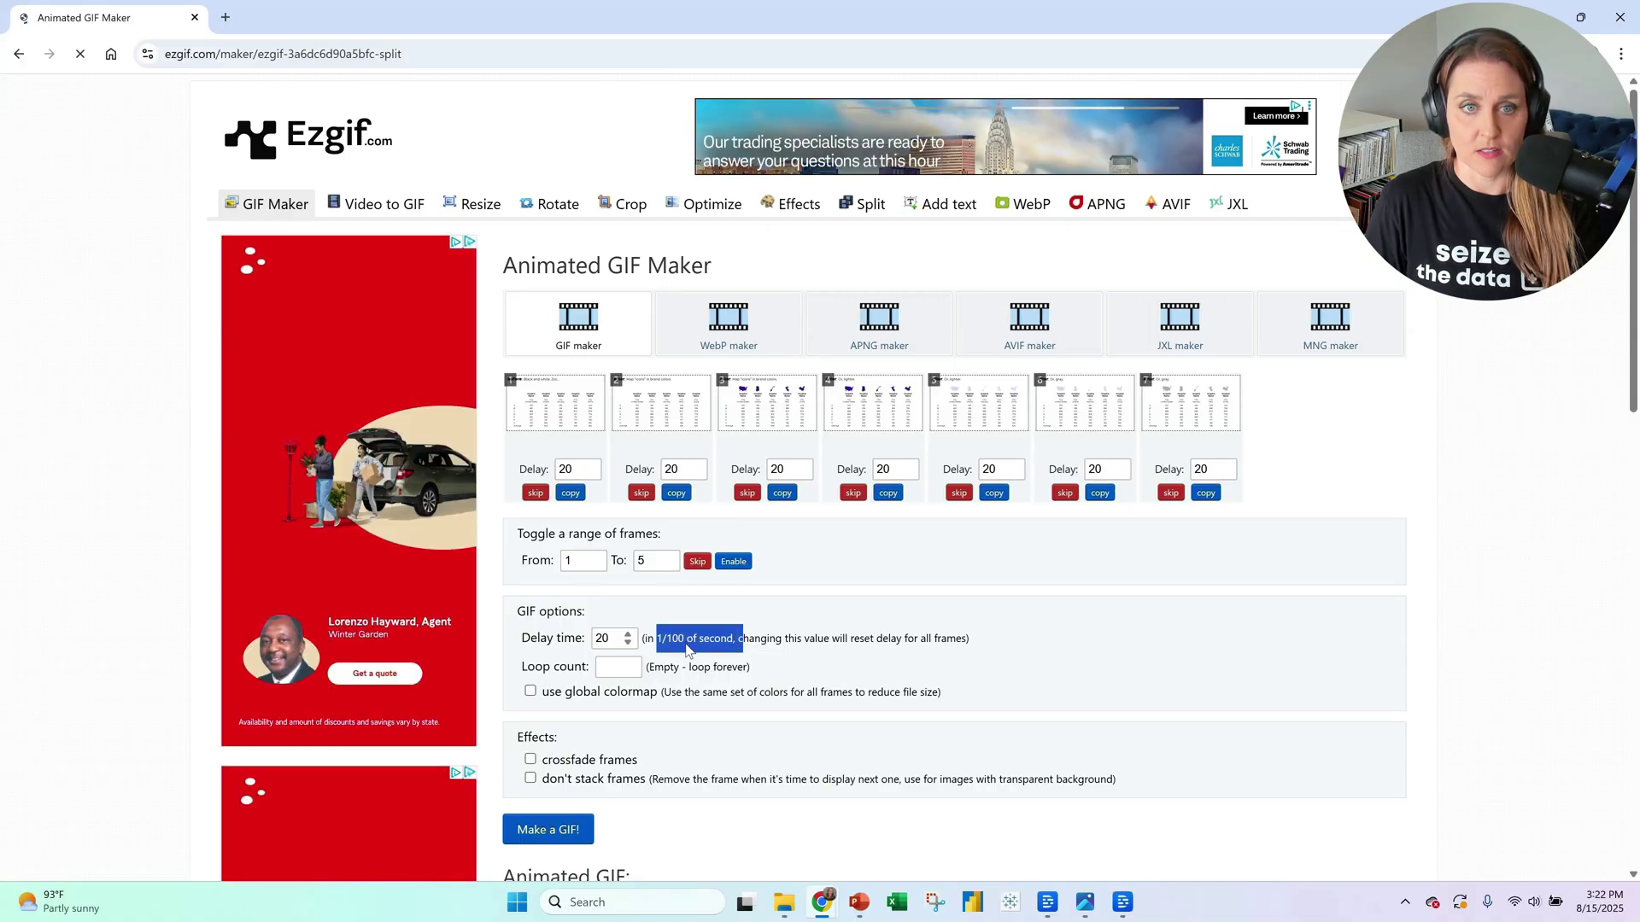
double_click(559, 469)
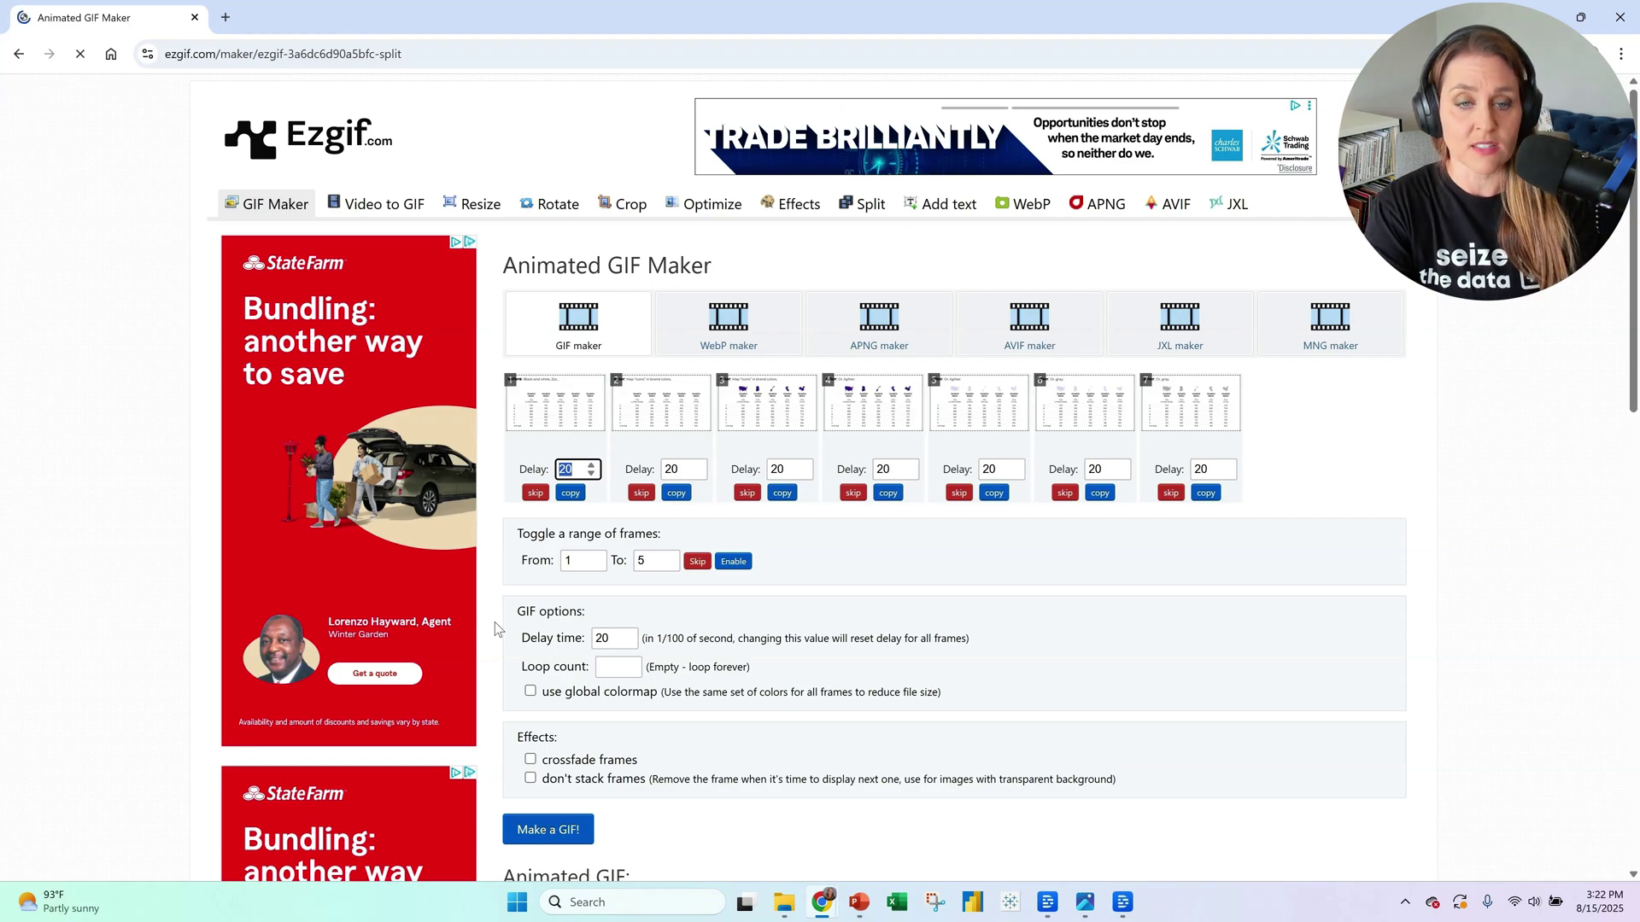
text(200)
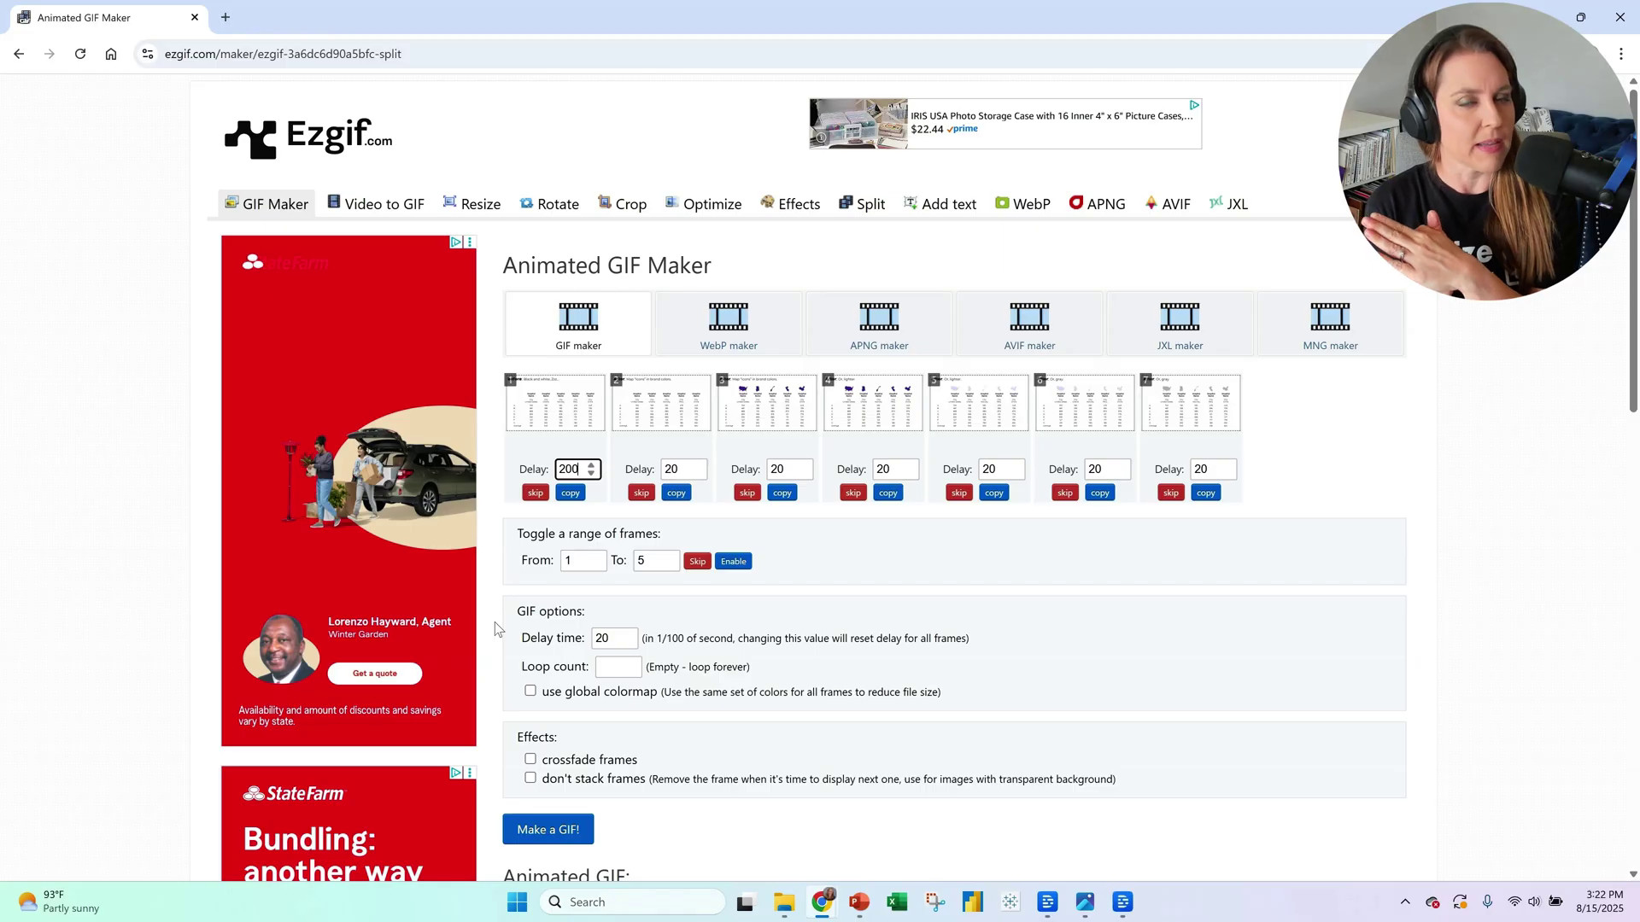
Set the global delay to 100, keeping frame 1 at 200 and setting frame 7 to 200
click(668, 469)
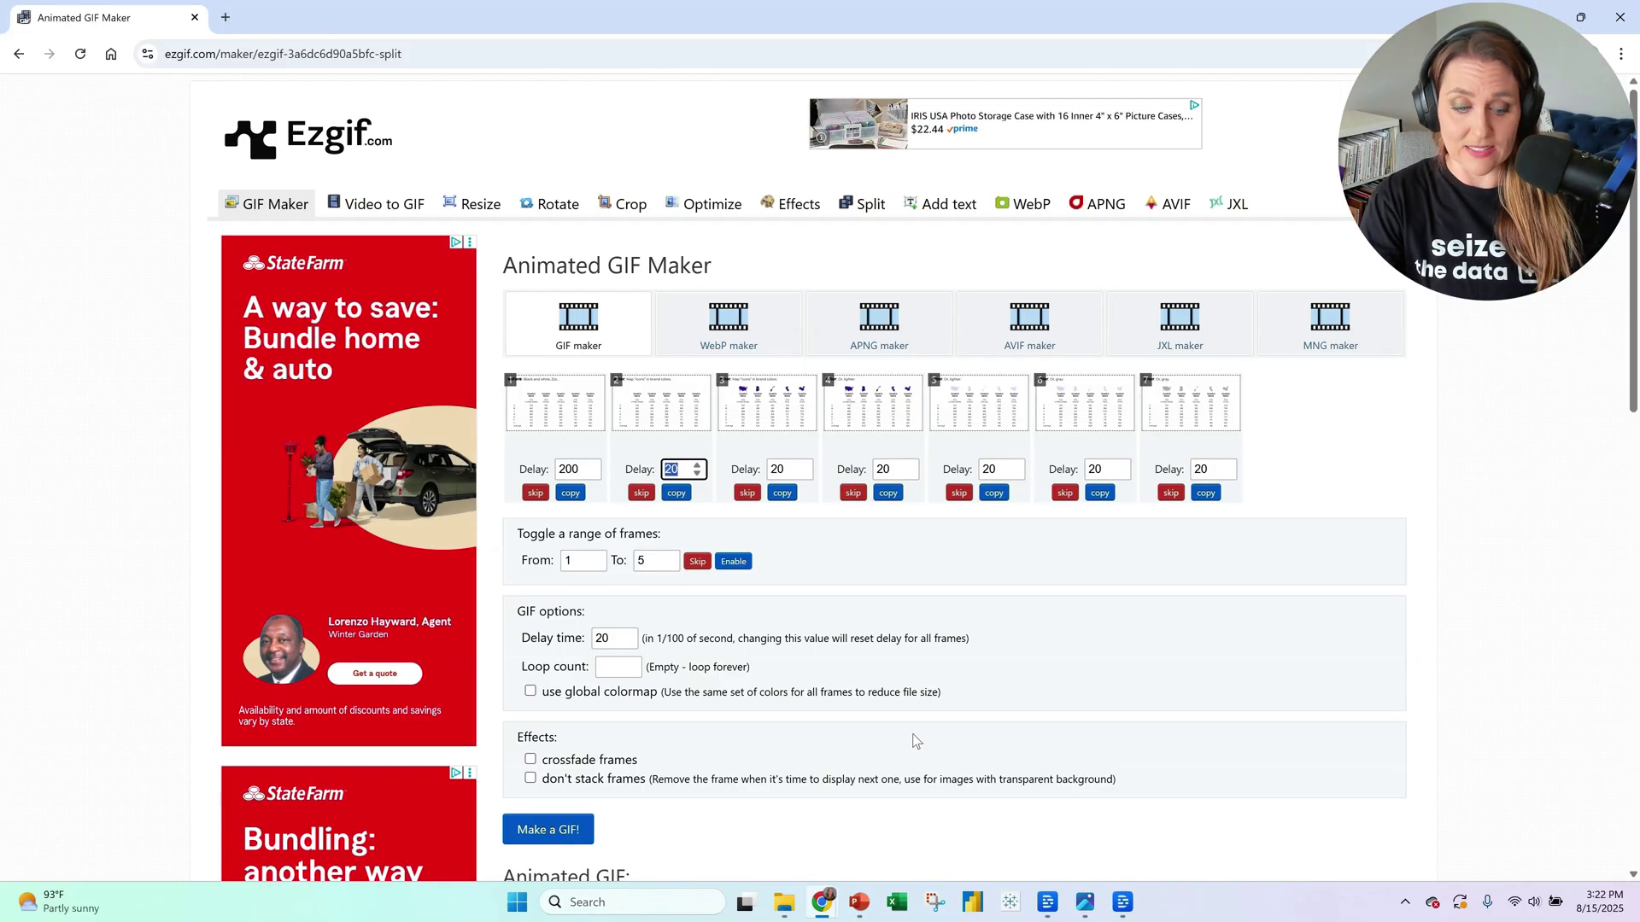
text(100)
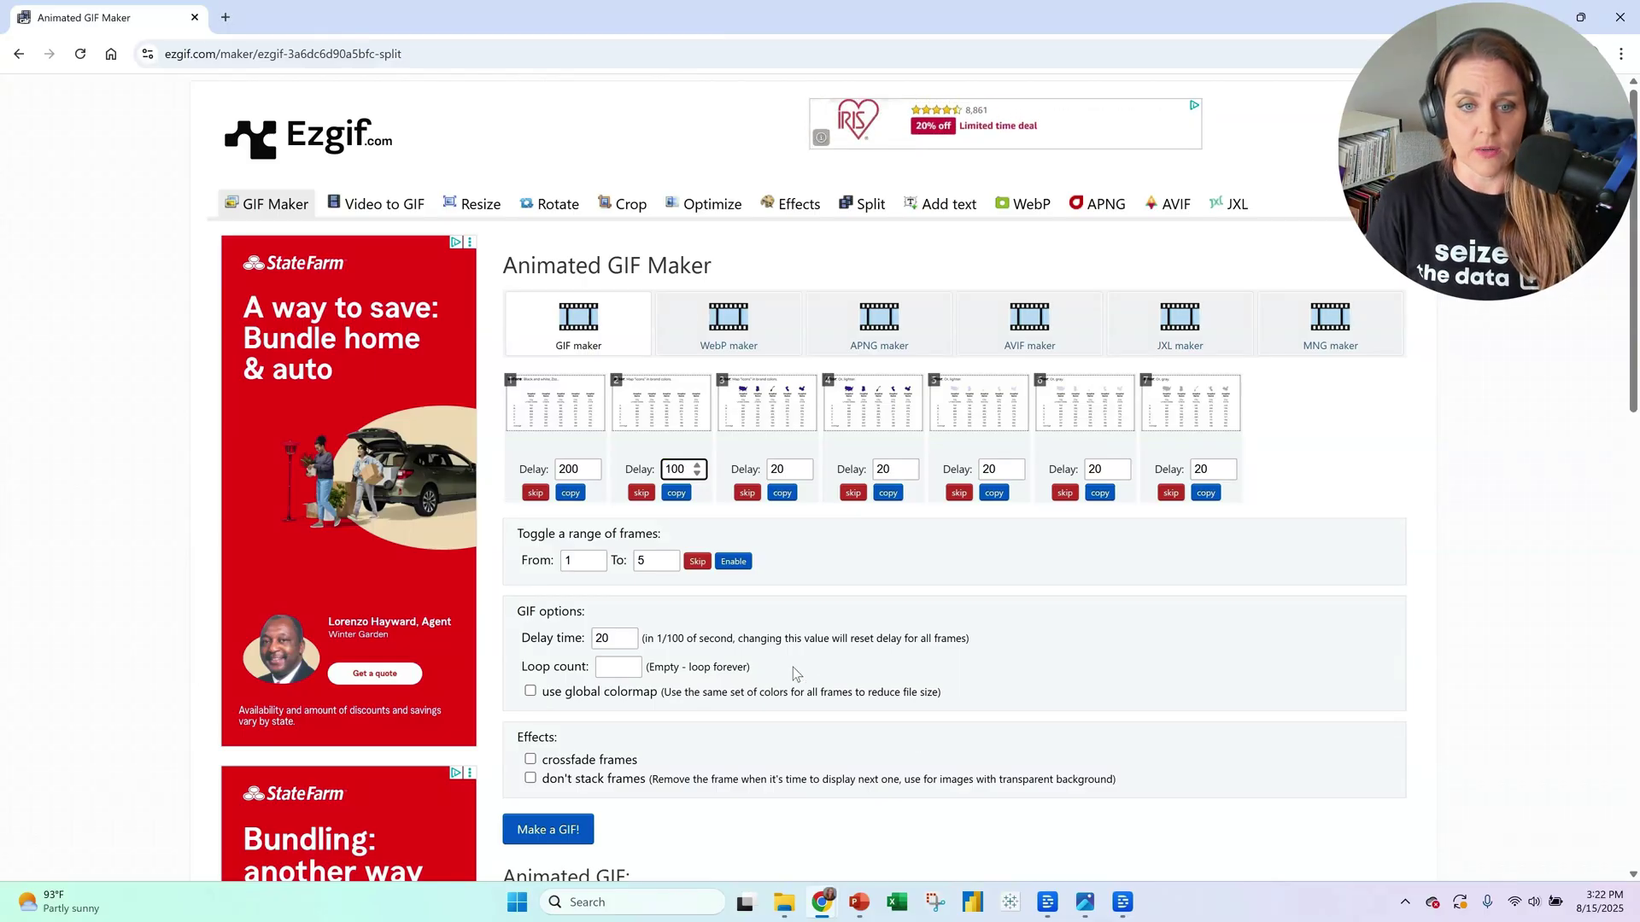
drag(622, 639, 590, 642)
text(100)
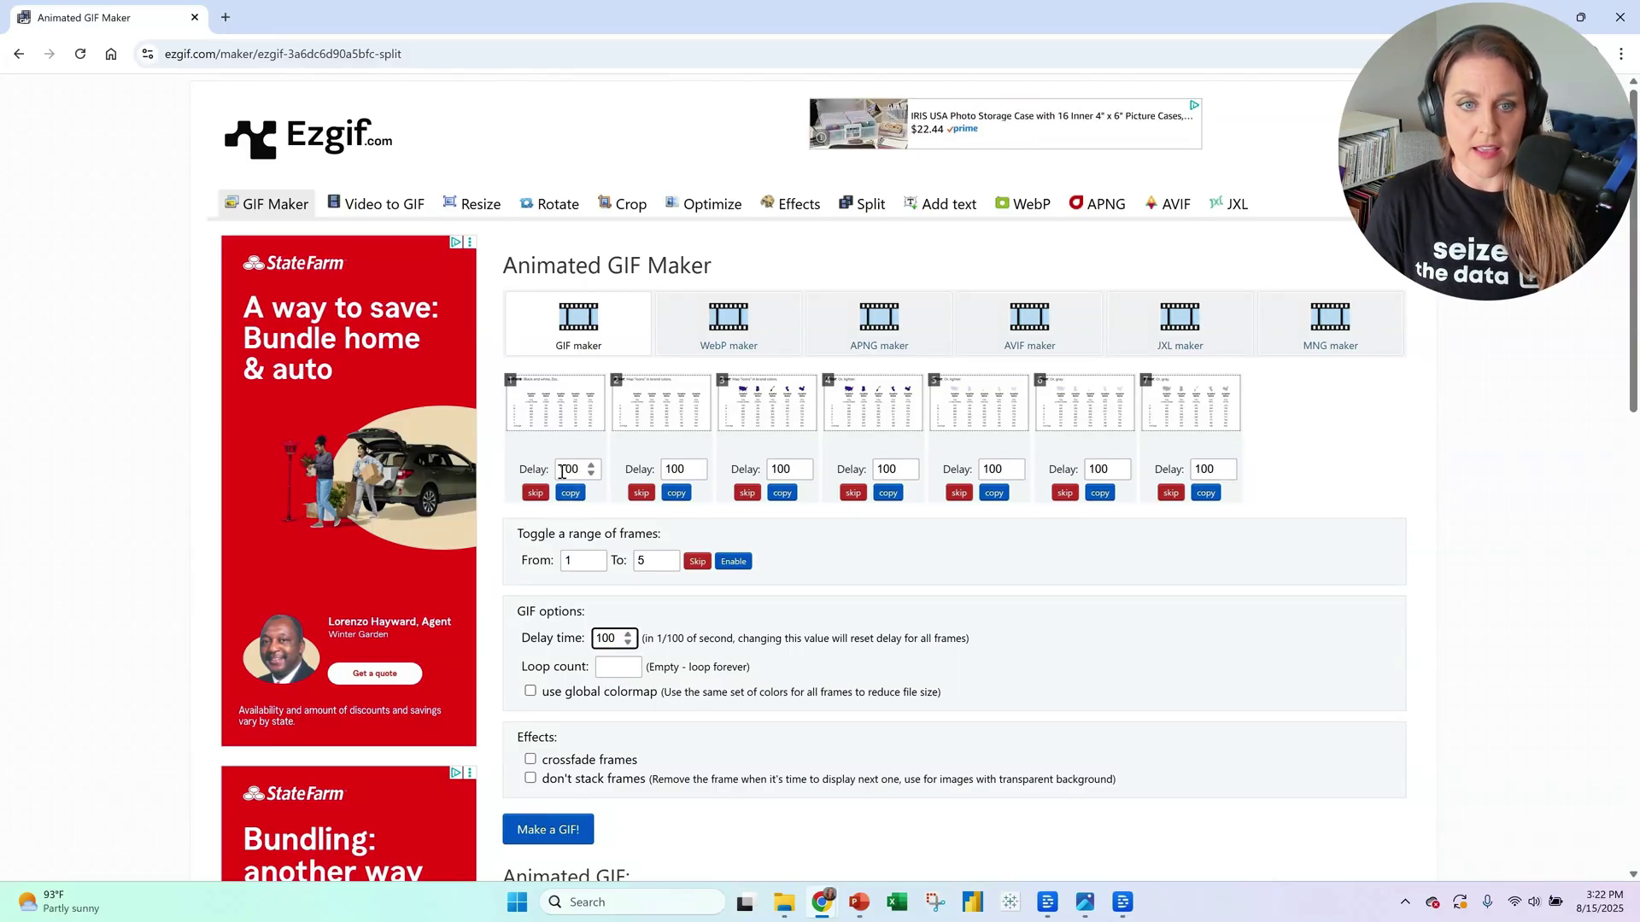
drag(561, 471, 554, 475)
text(2)
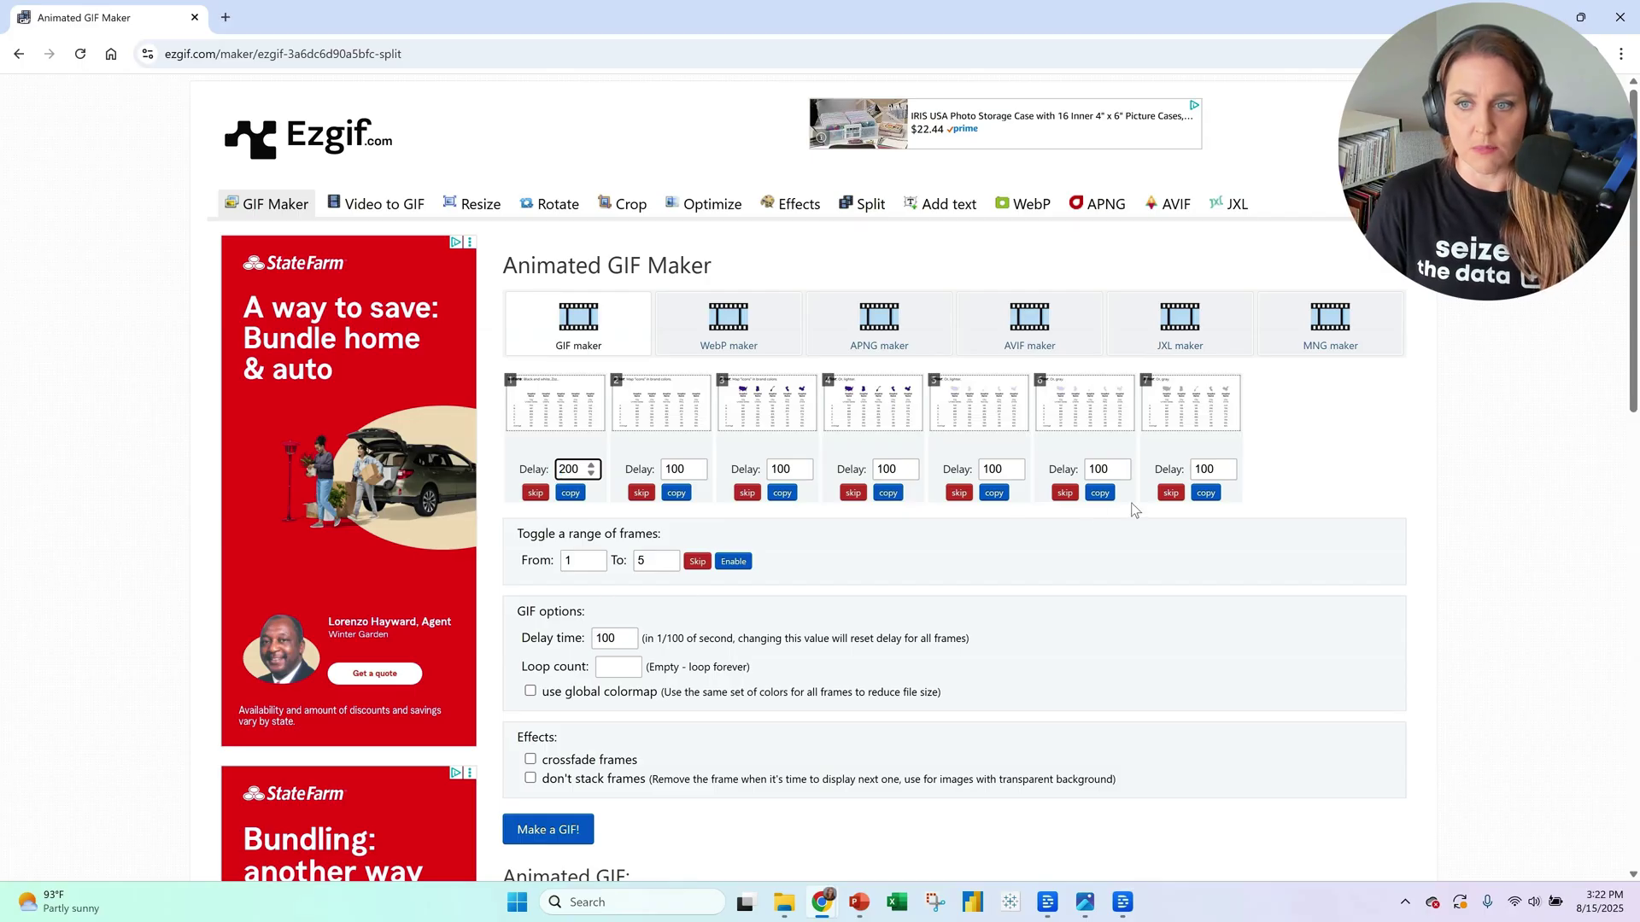
click(1204, 469)
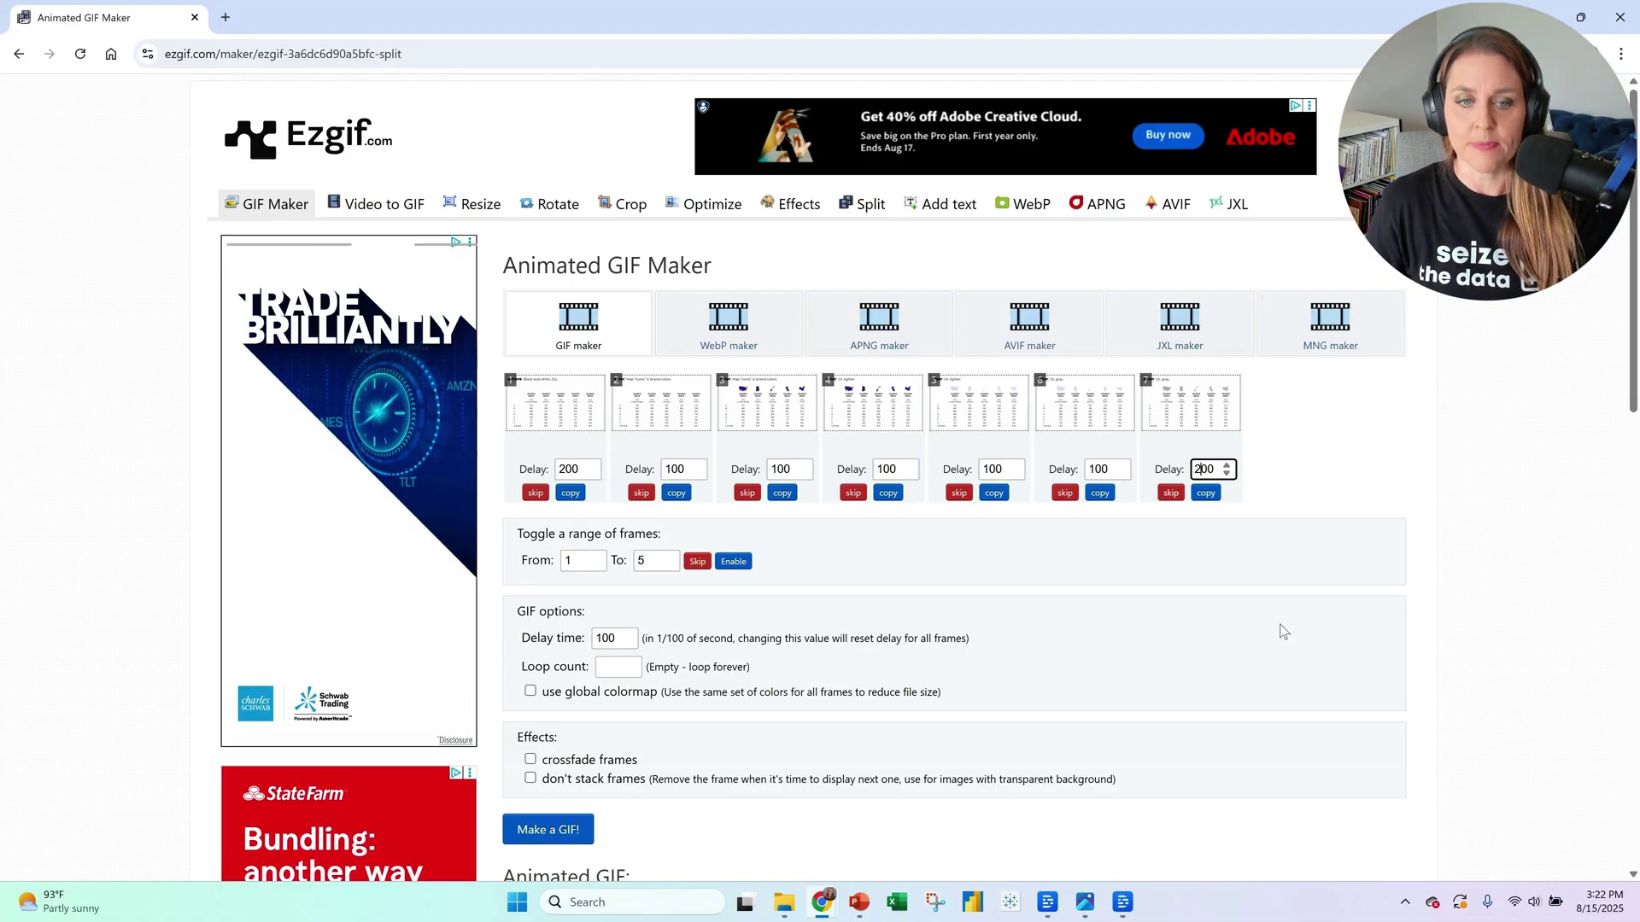
scroll(751, 709, down, 2)
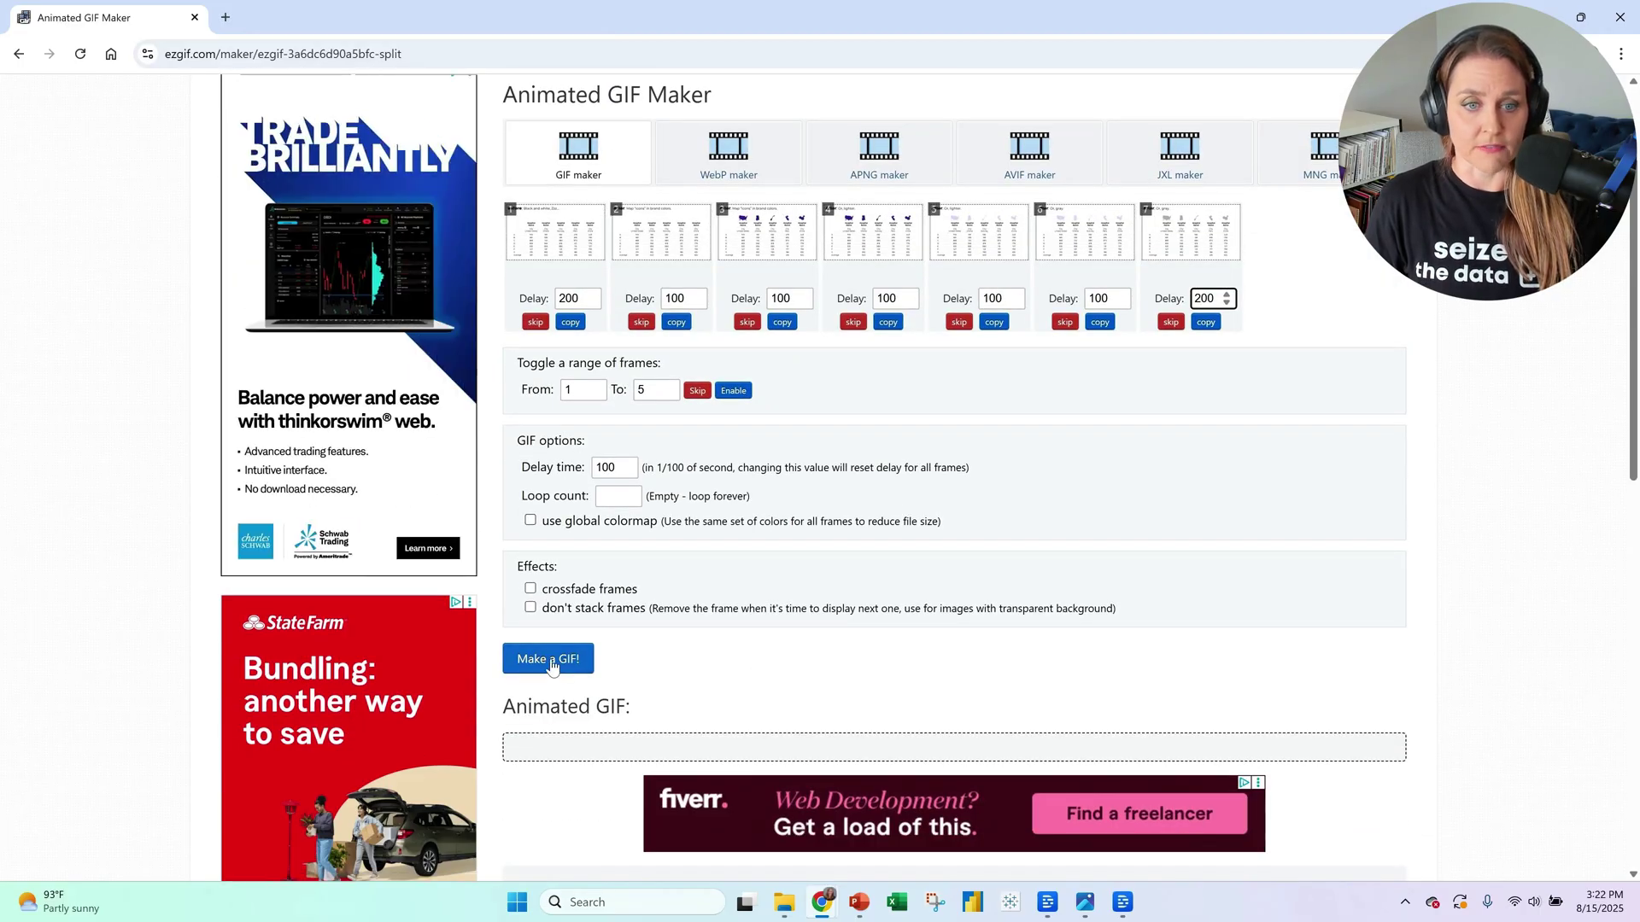
Generate the 7-frame 1280×720 animated GIF and review the preview
click(552, 665)
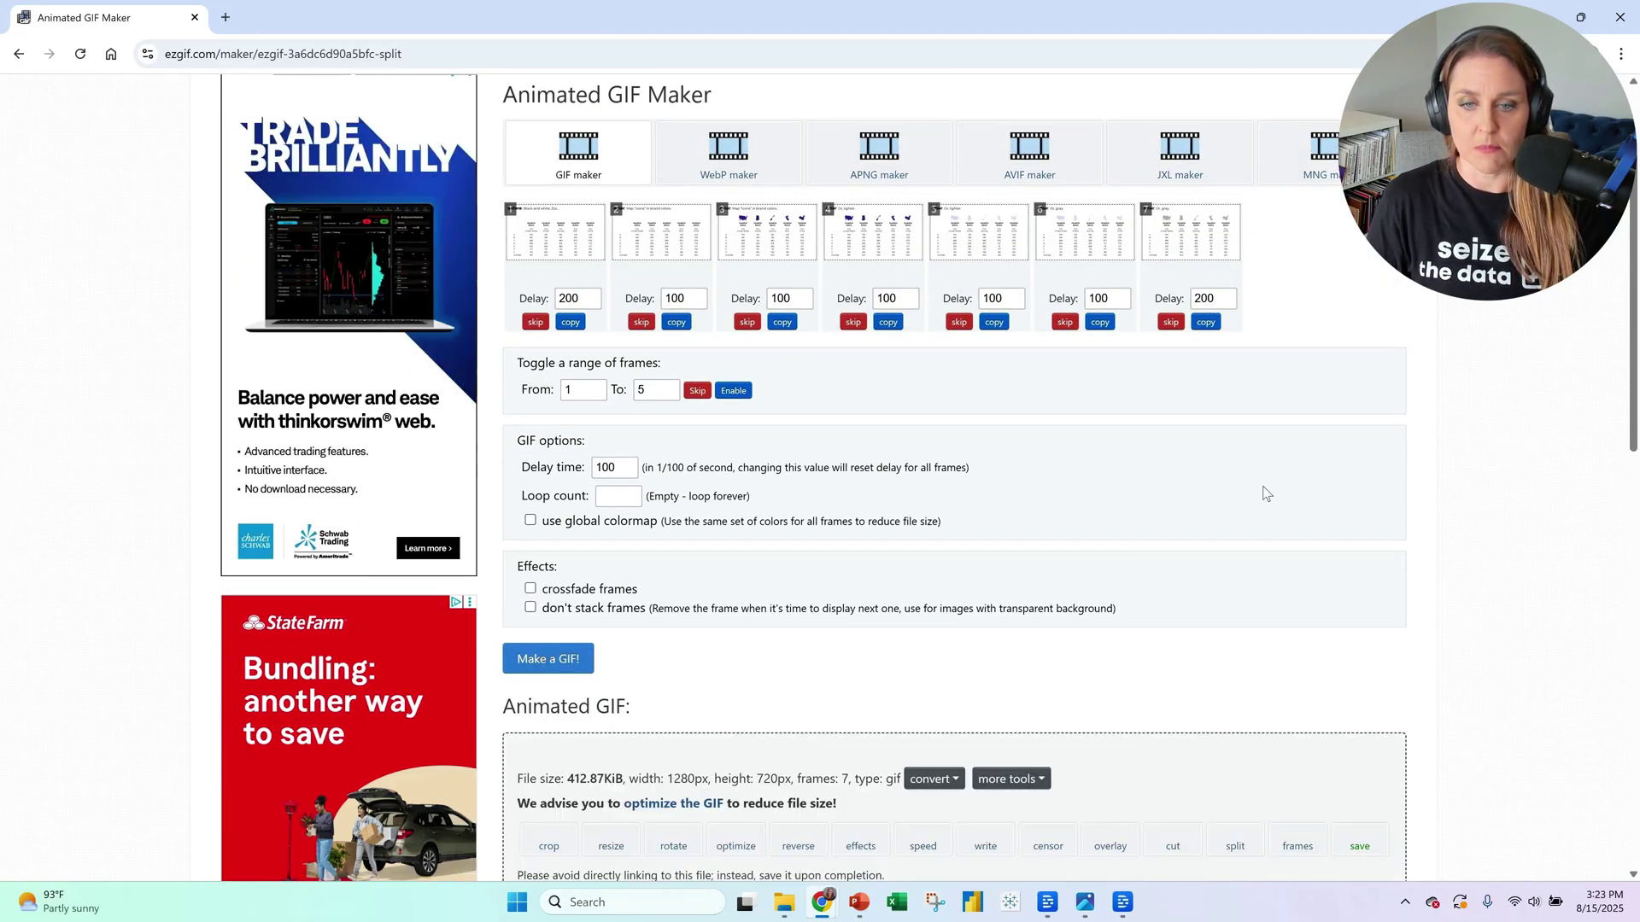
scroll(1266, 494, down, 2)
scroll(1266, 494, down, 4)
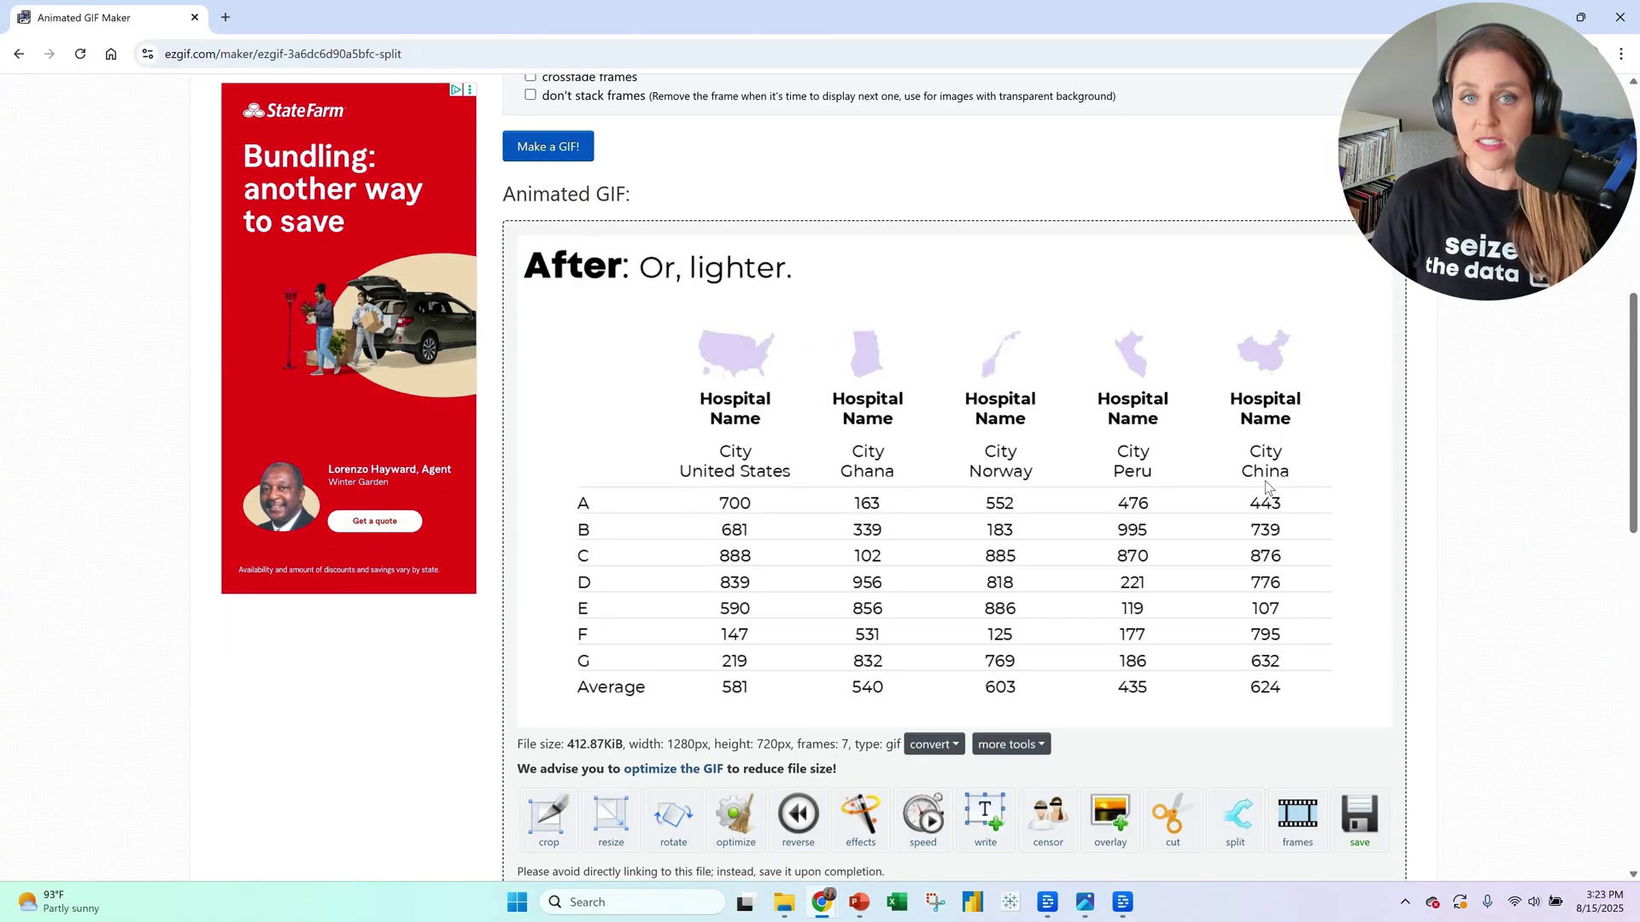
scroll(1014, 507, up, 1)
scroll(1015, 507, up, 3)
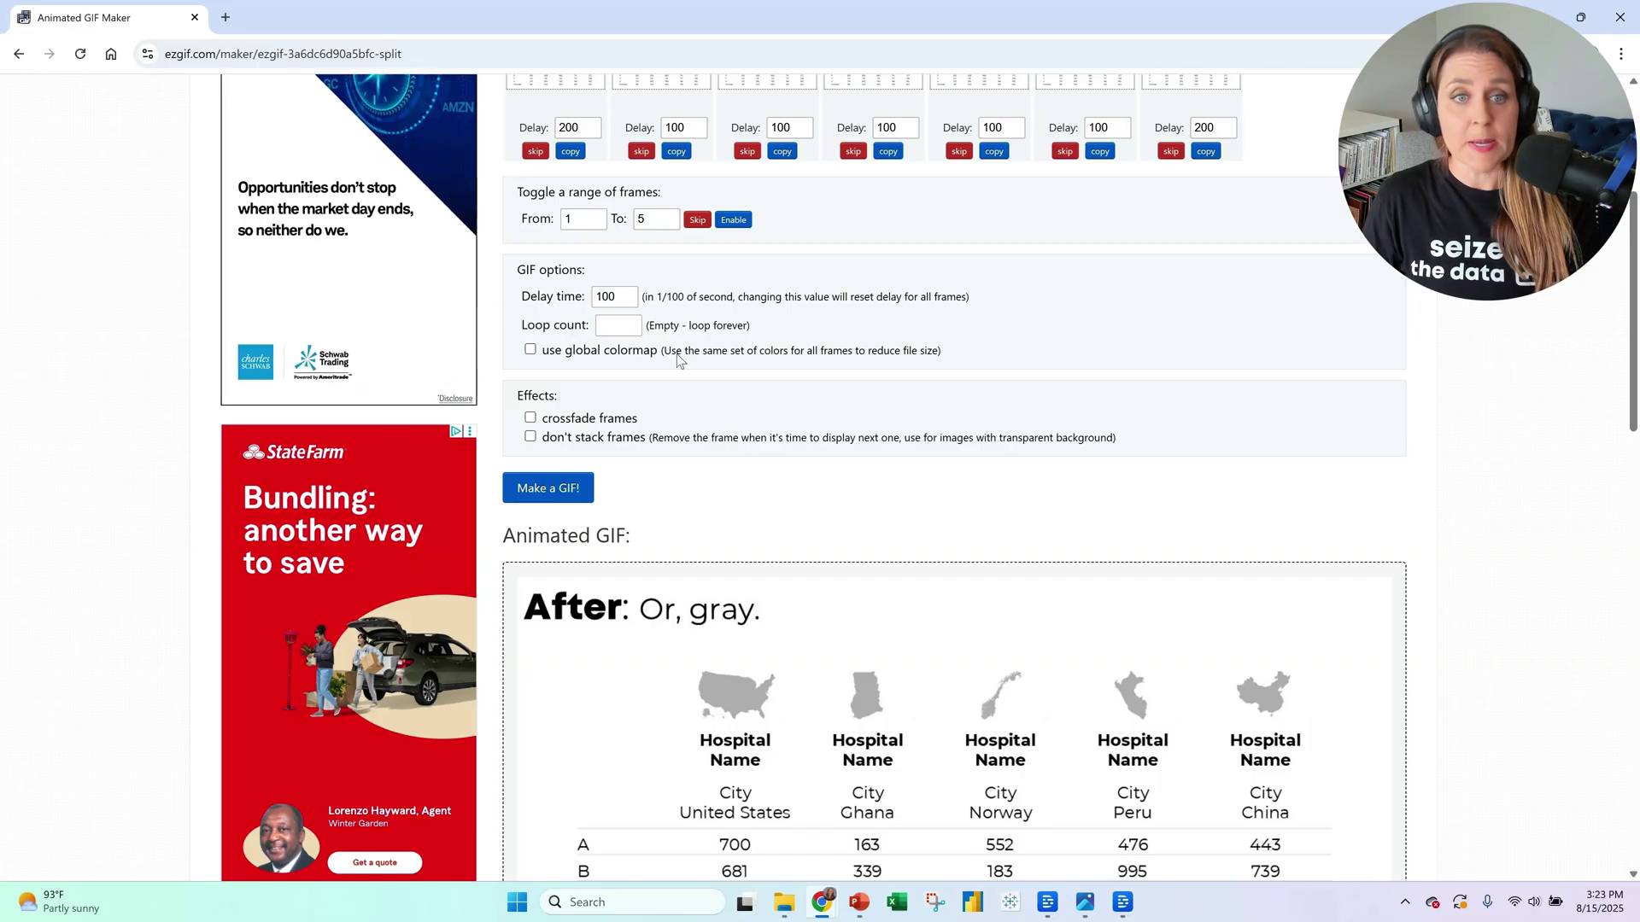
Set the GIF's loop count to 3
click(615, 325)
text(3)
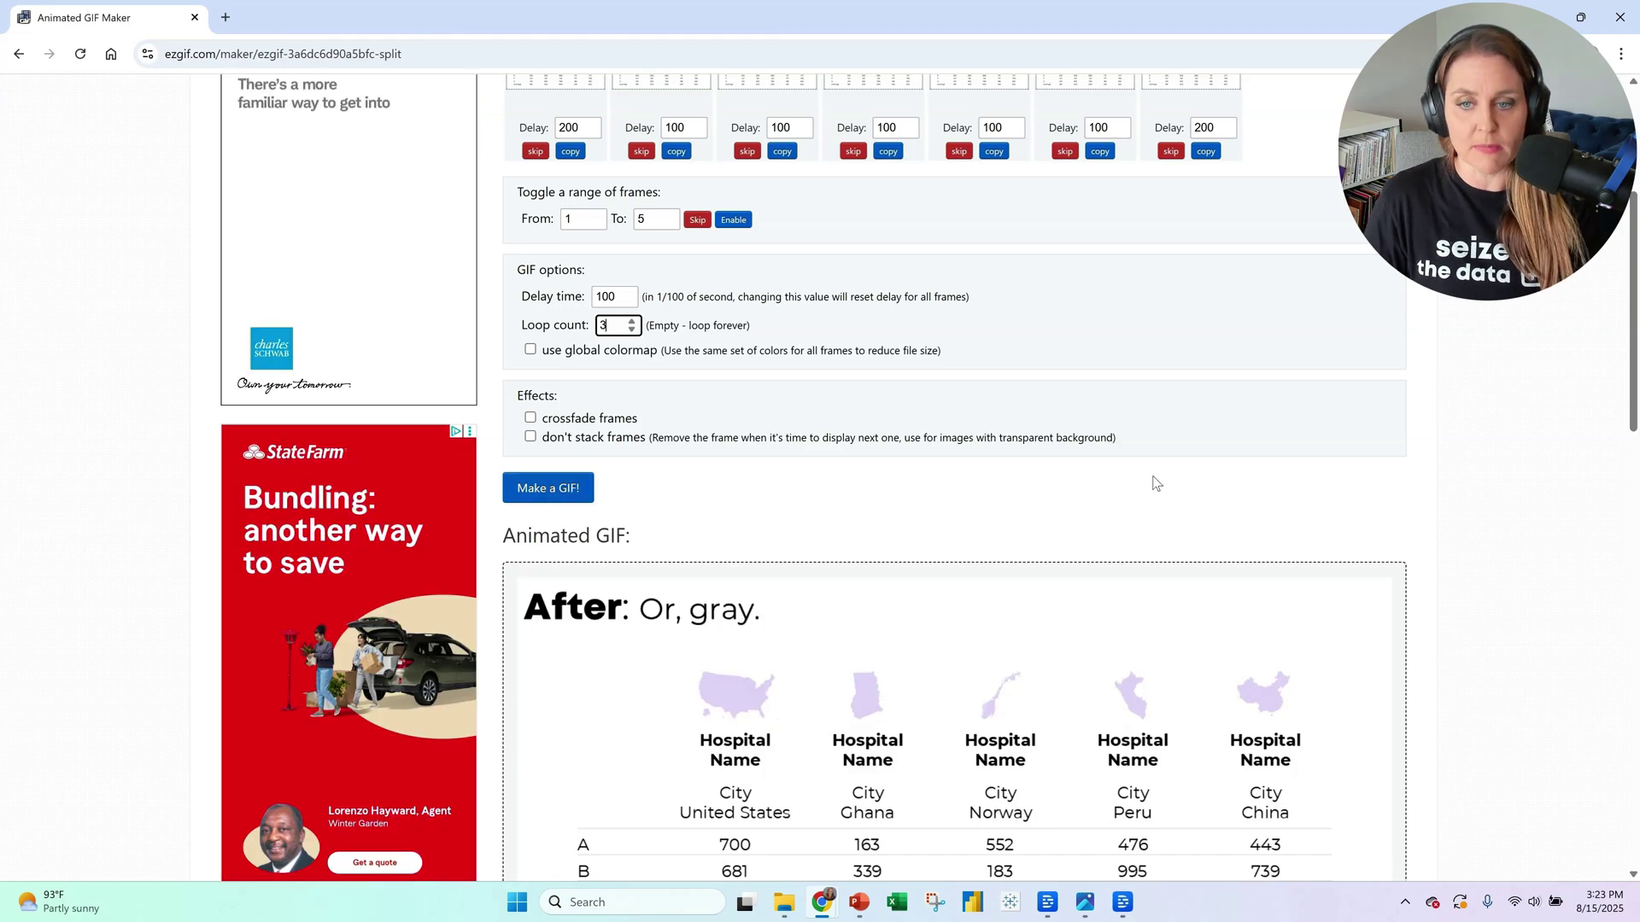
scroll(1162, 469, down, 5)
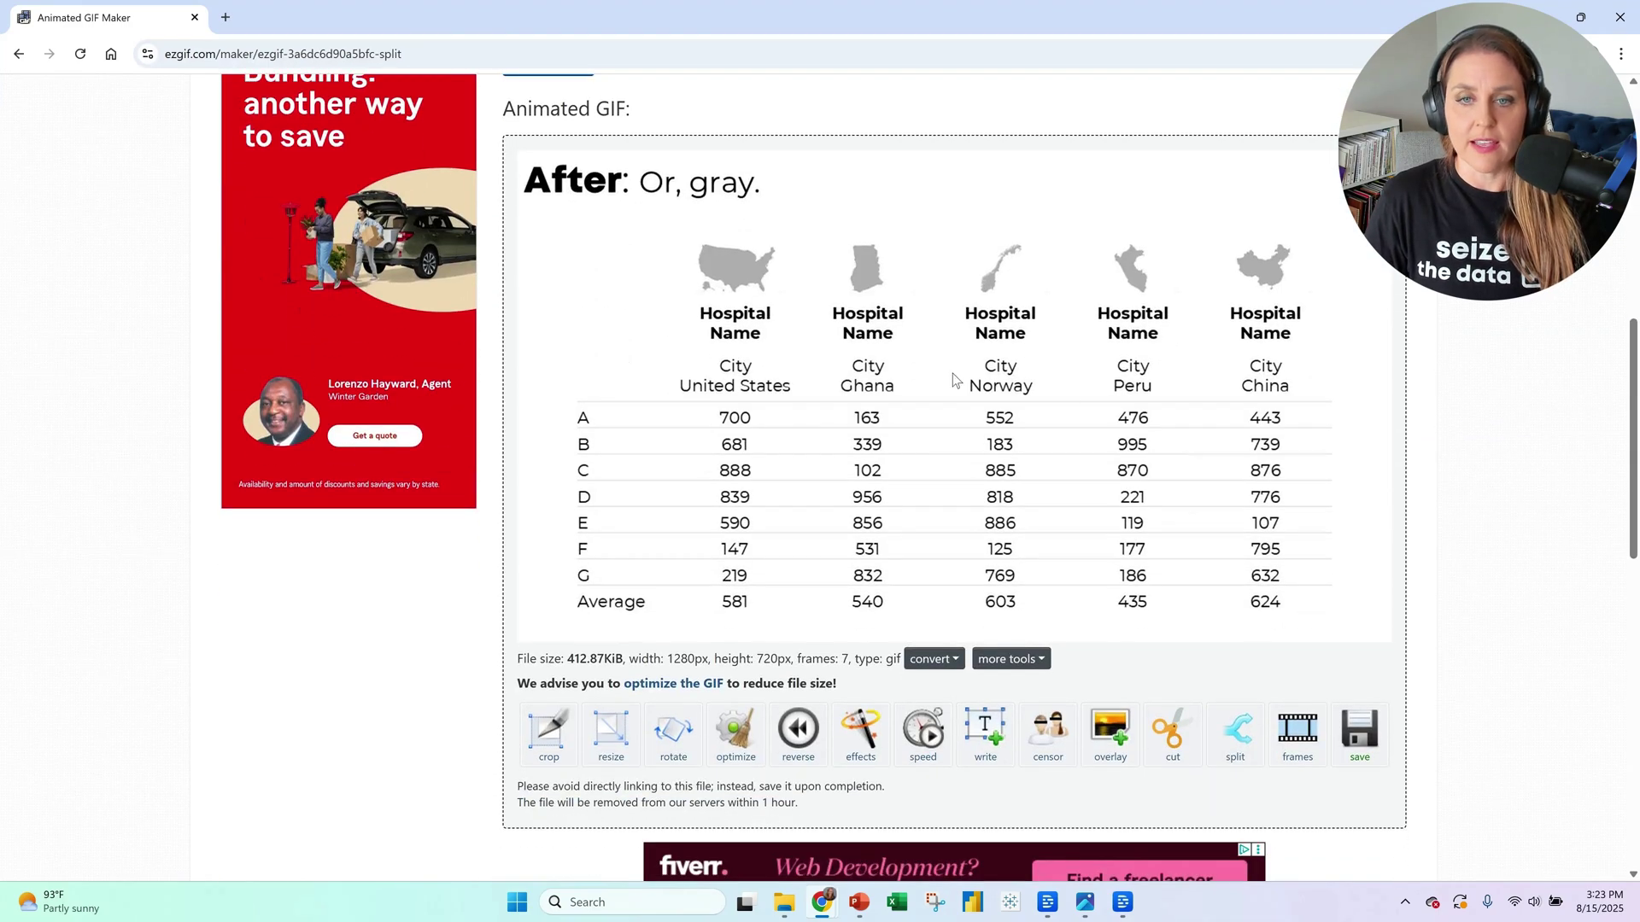
Save the finished Ezgif animation to the computer with Save image as
right_click(924, 366)
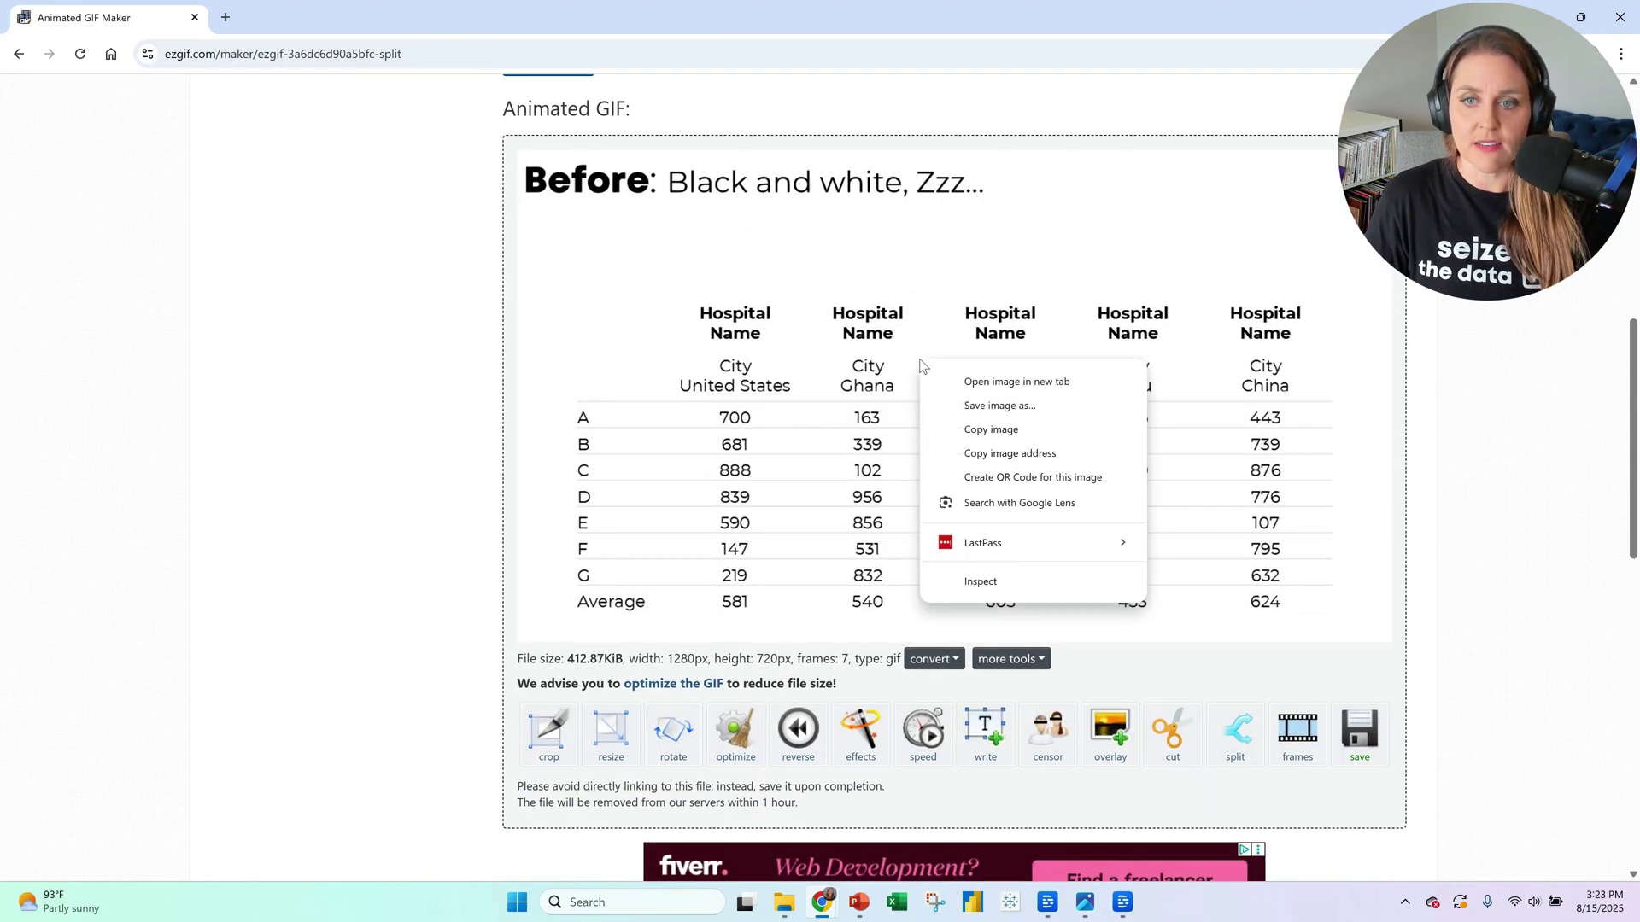
click(961, 408)
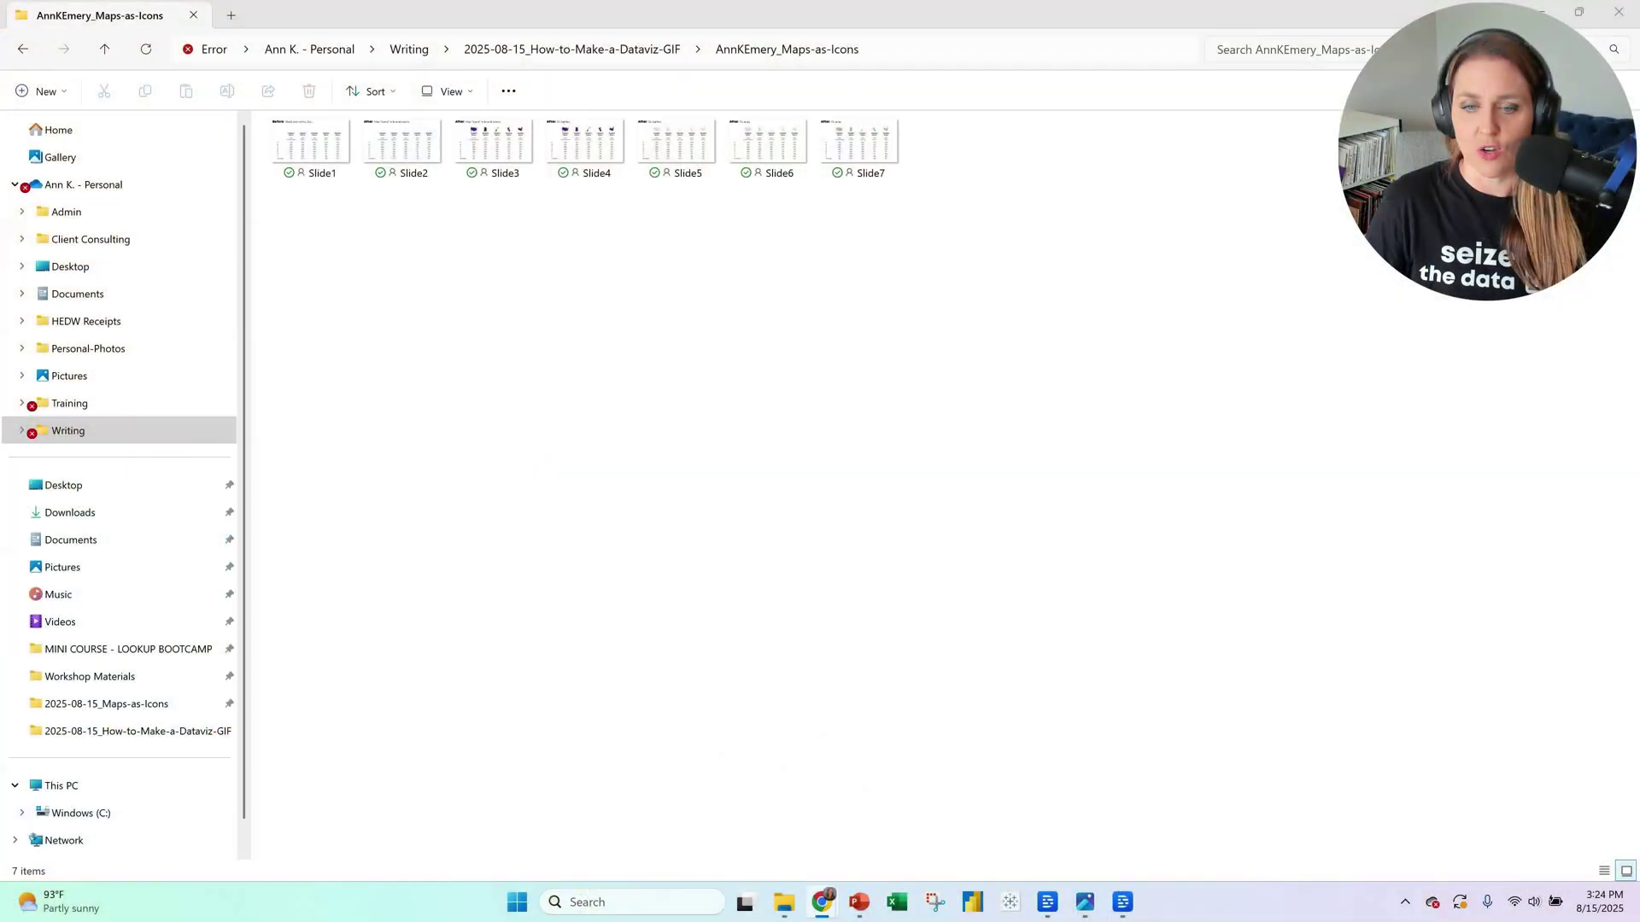
Back in PowerPoint on slide 4, start Save a Copy to OneDrive - Personal
click(874, 916)
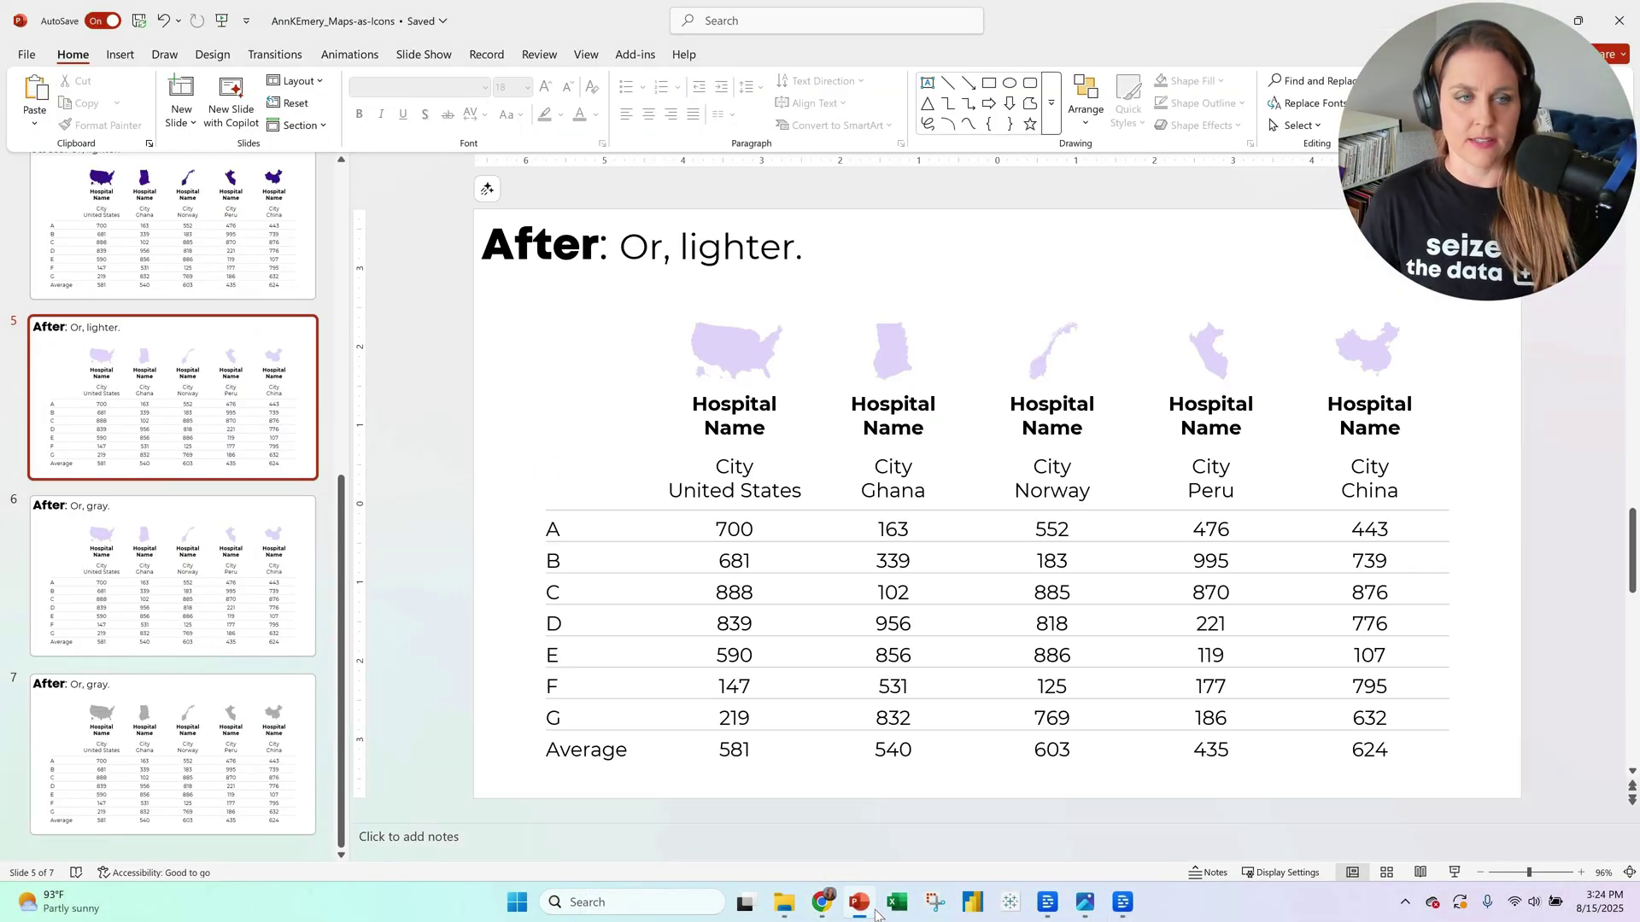
click(269, 258)
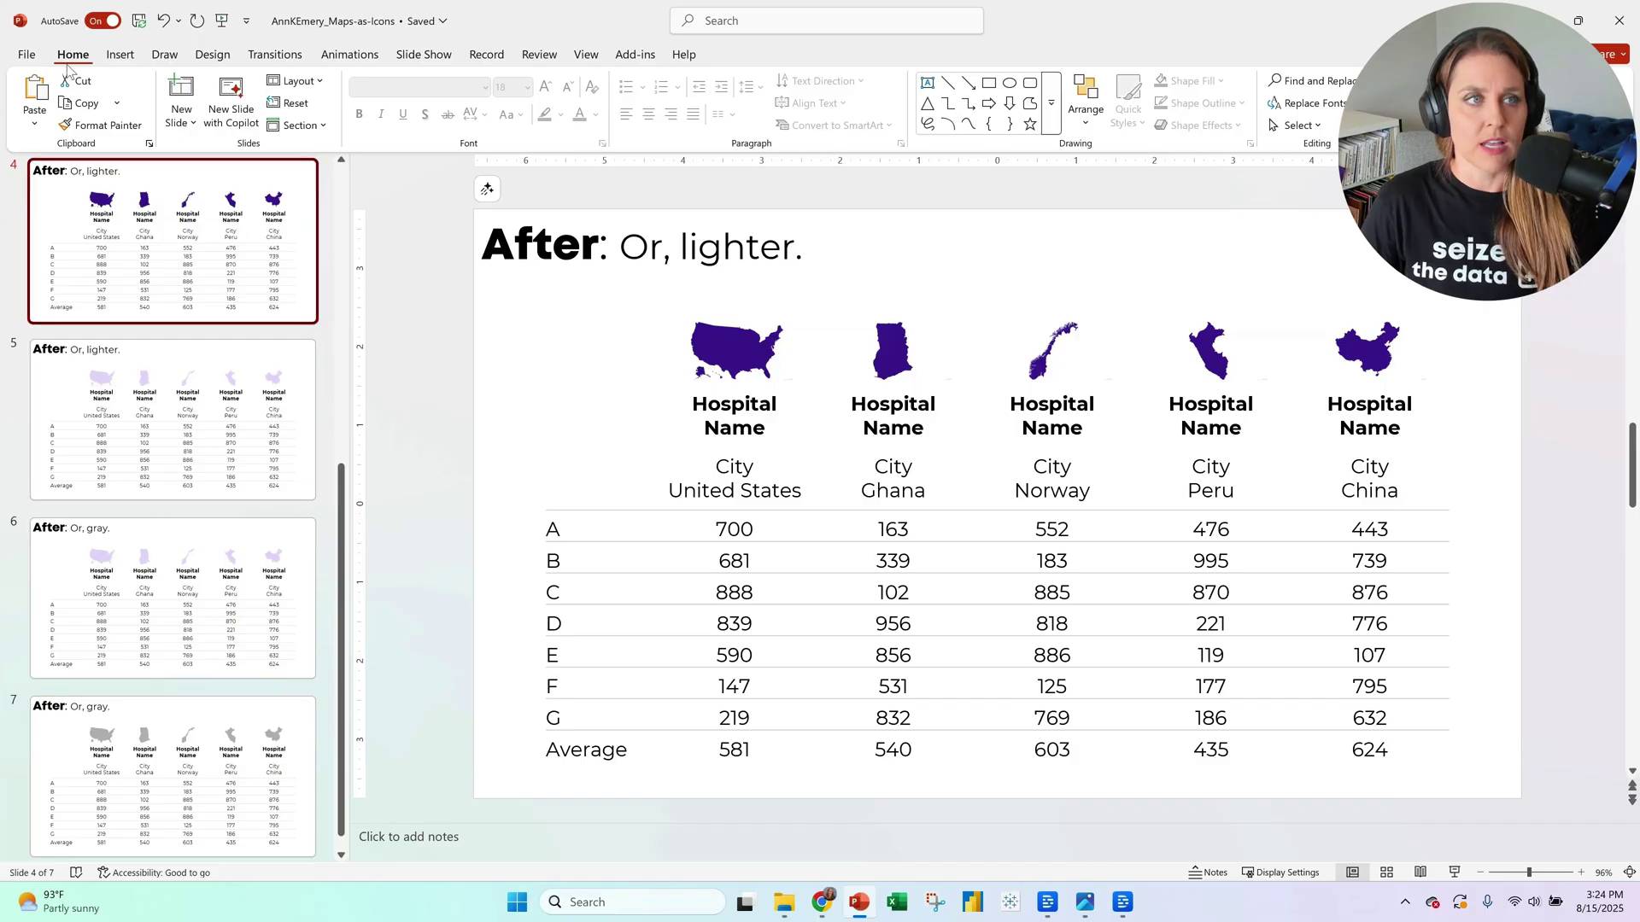
click(28, 54)
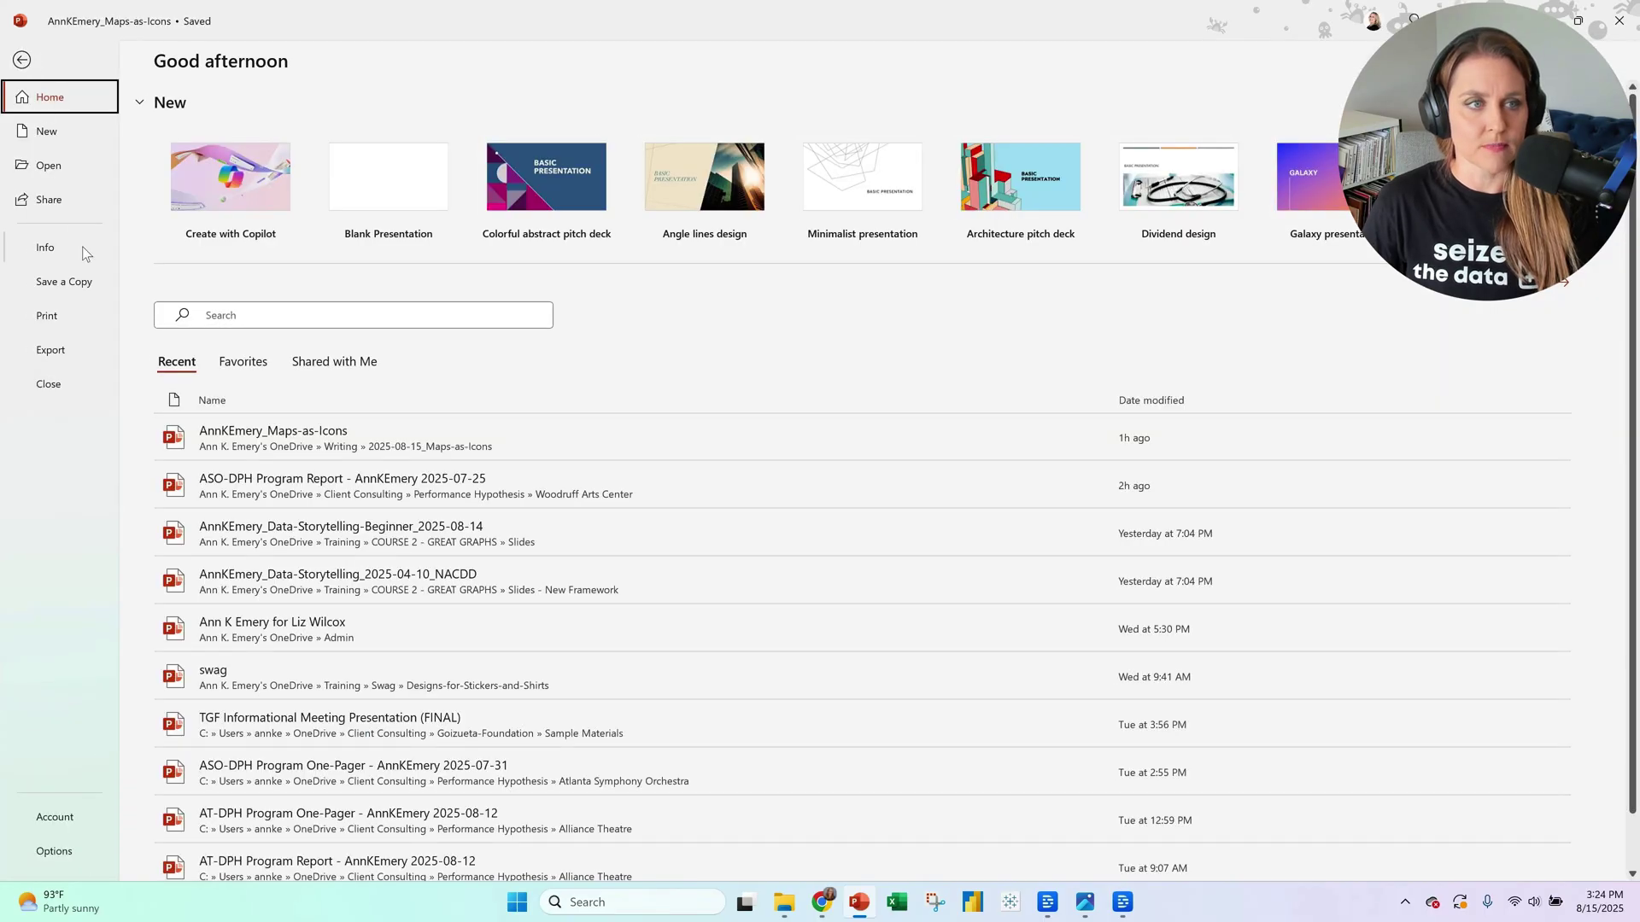
click(82, 280)
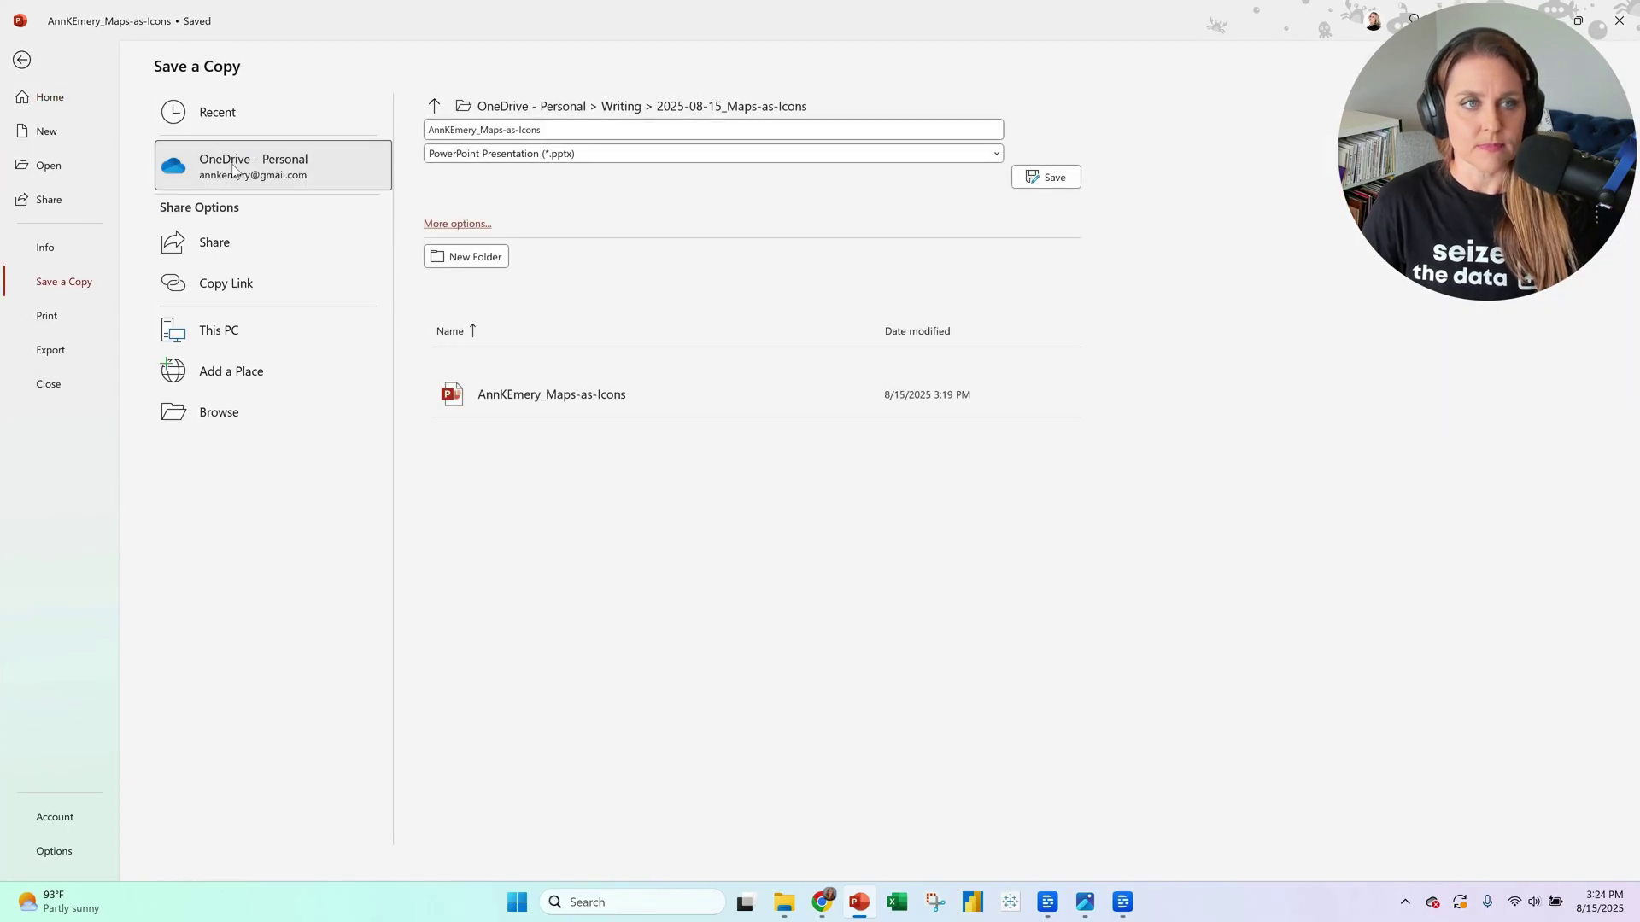
click(232, 169)
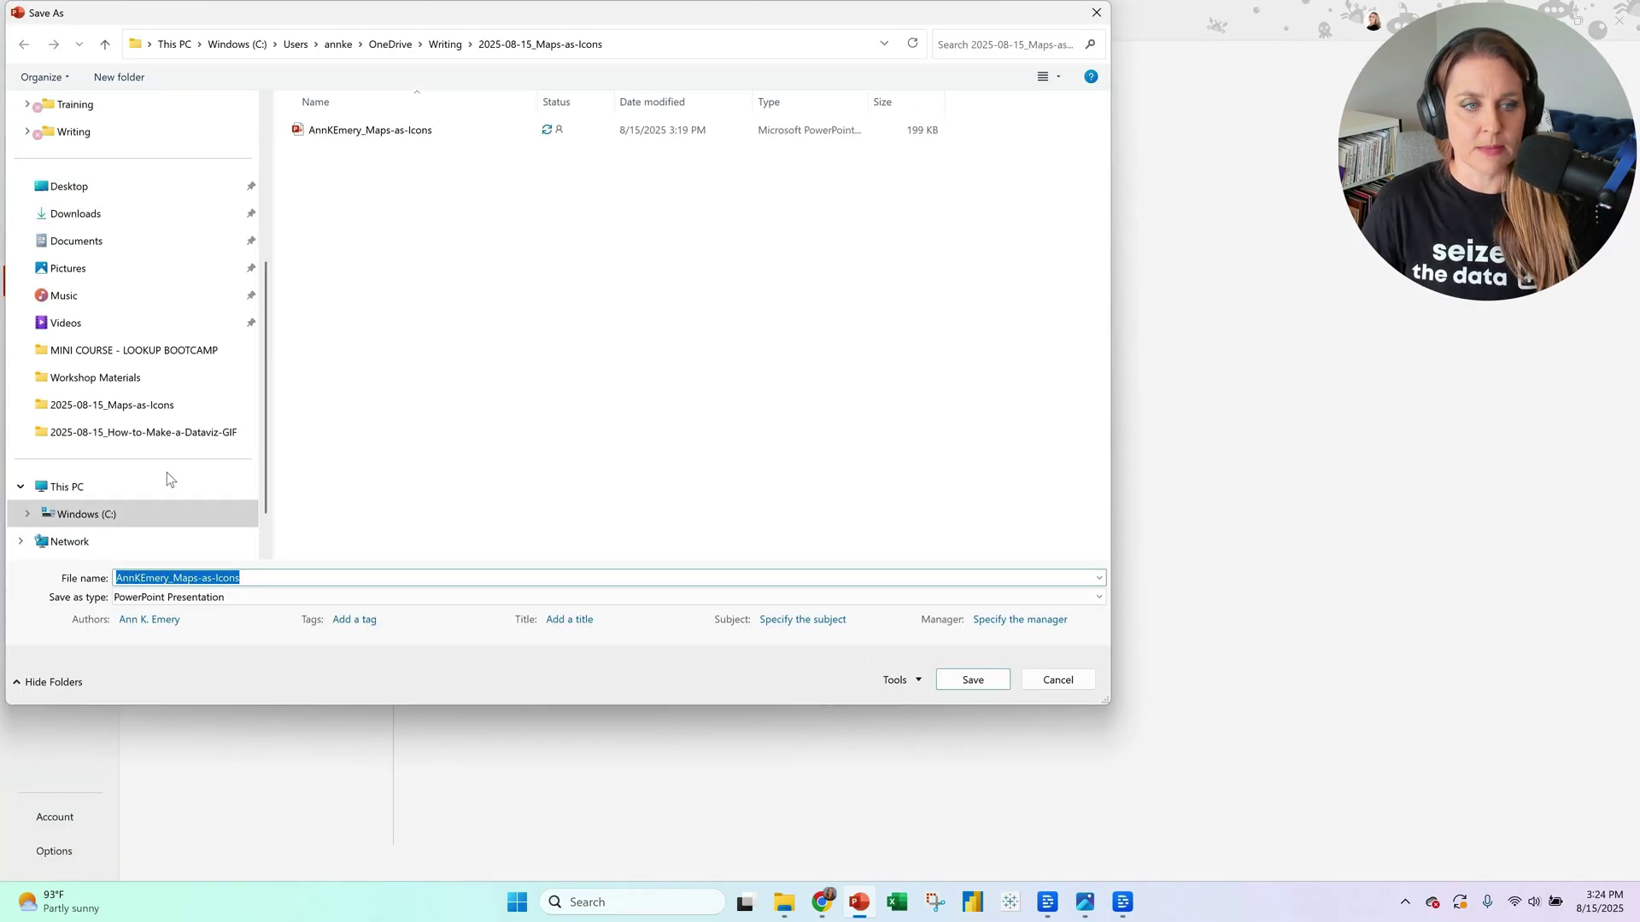
Save a copy in Animated GIF Format to the 2025-08-15_Maps-as-Icons folder
click(128, 594)
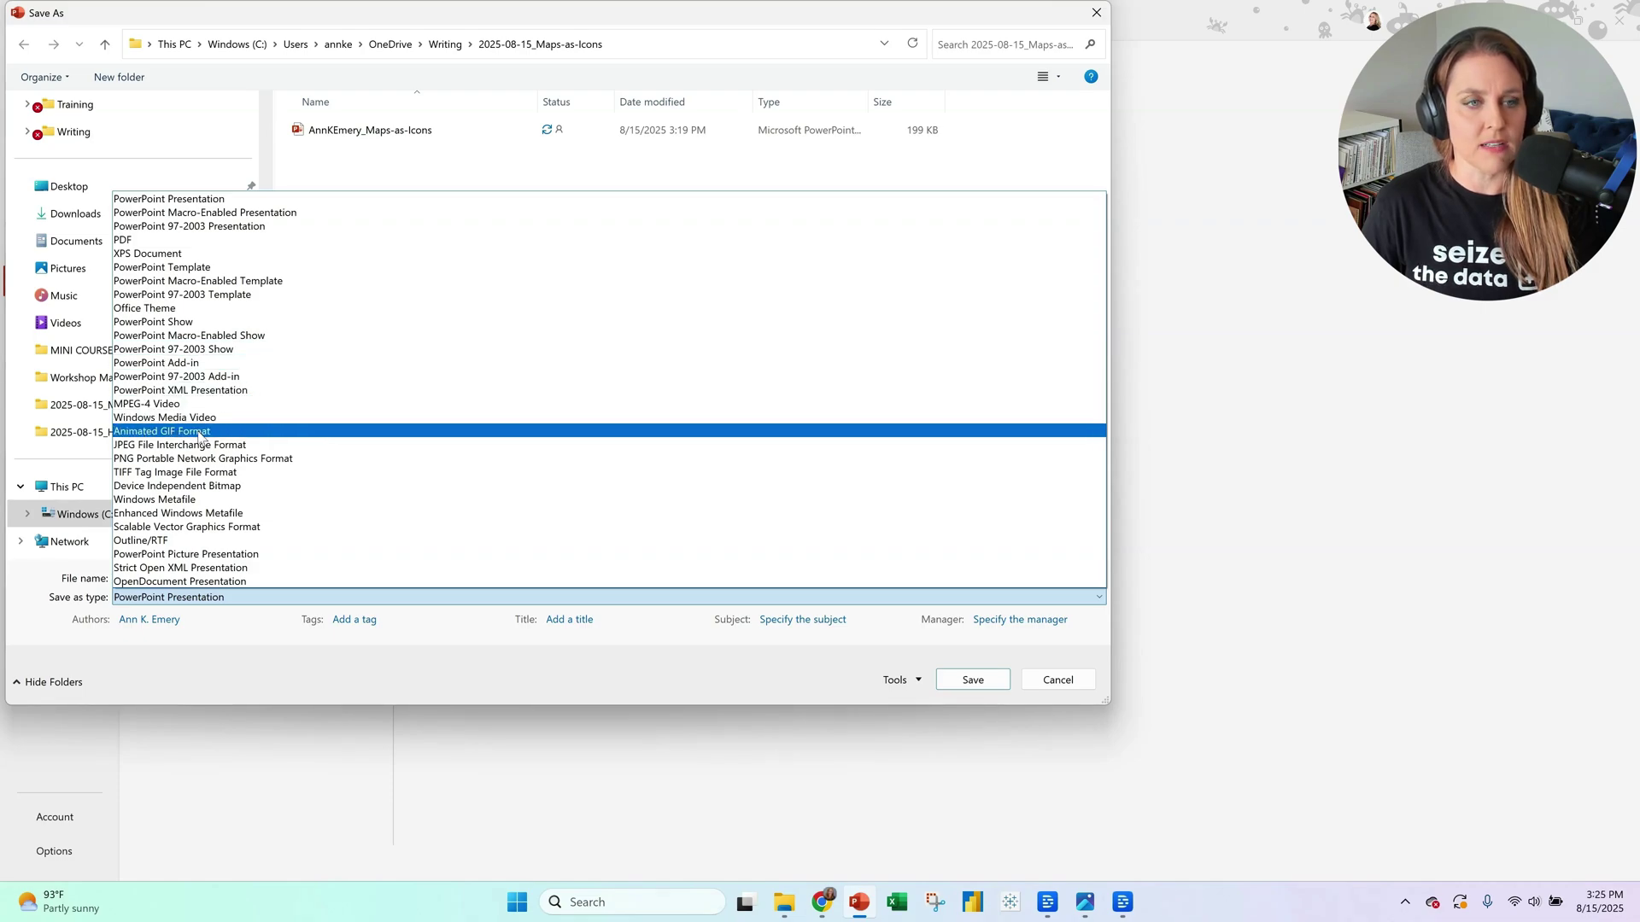
click(204, 433)
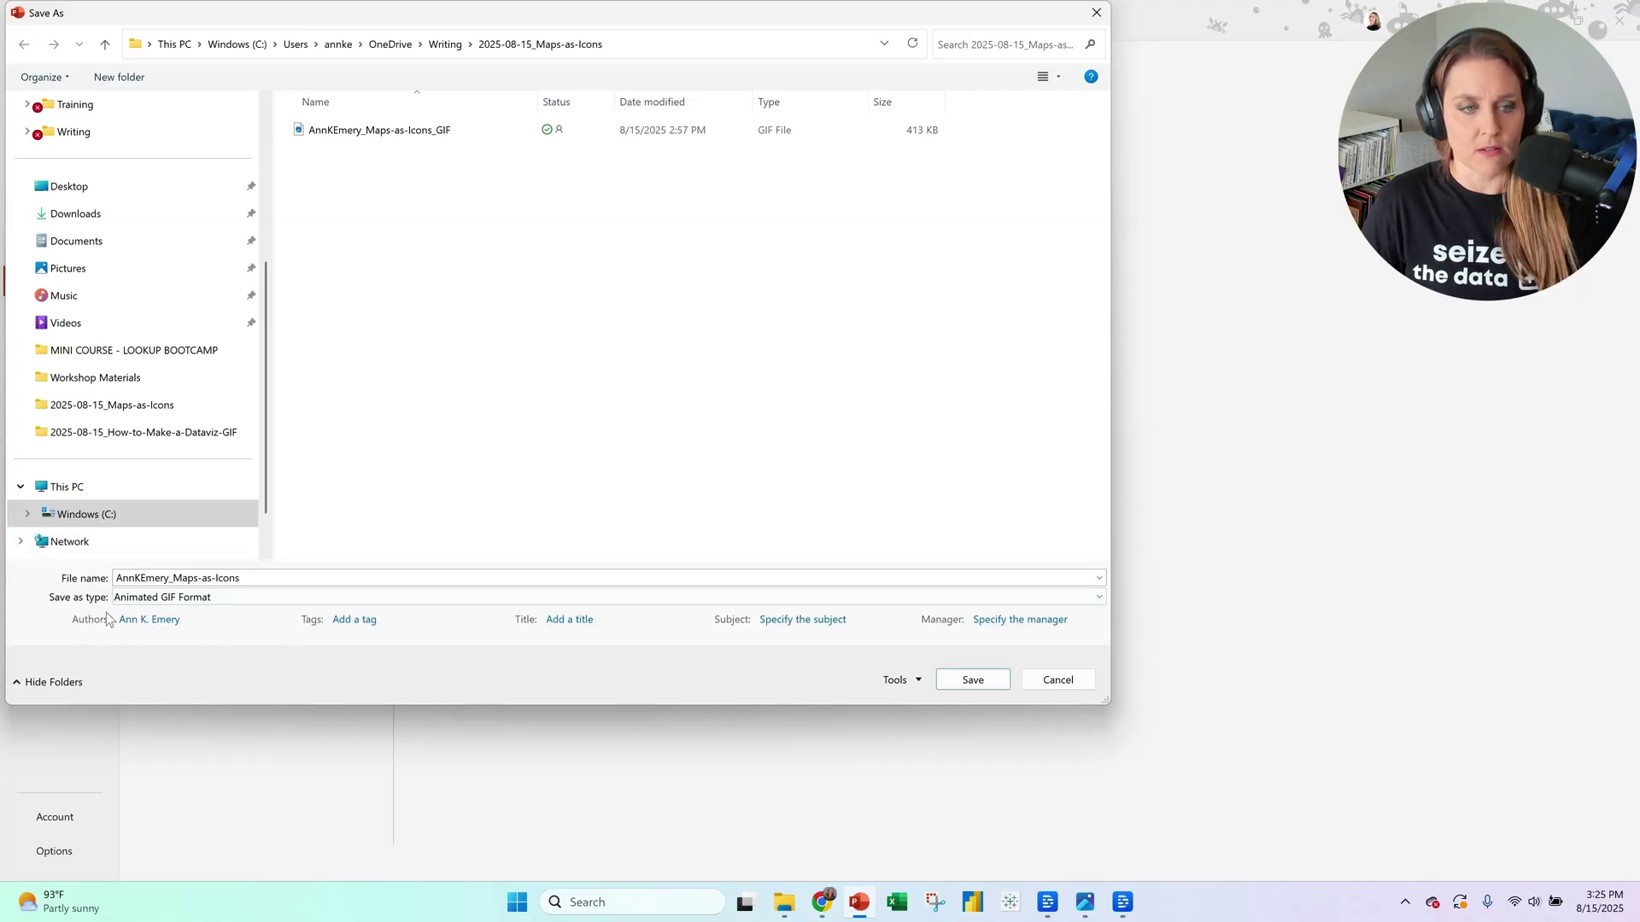
click(974, 680)
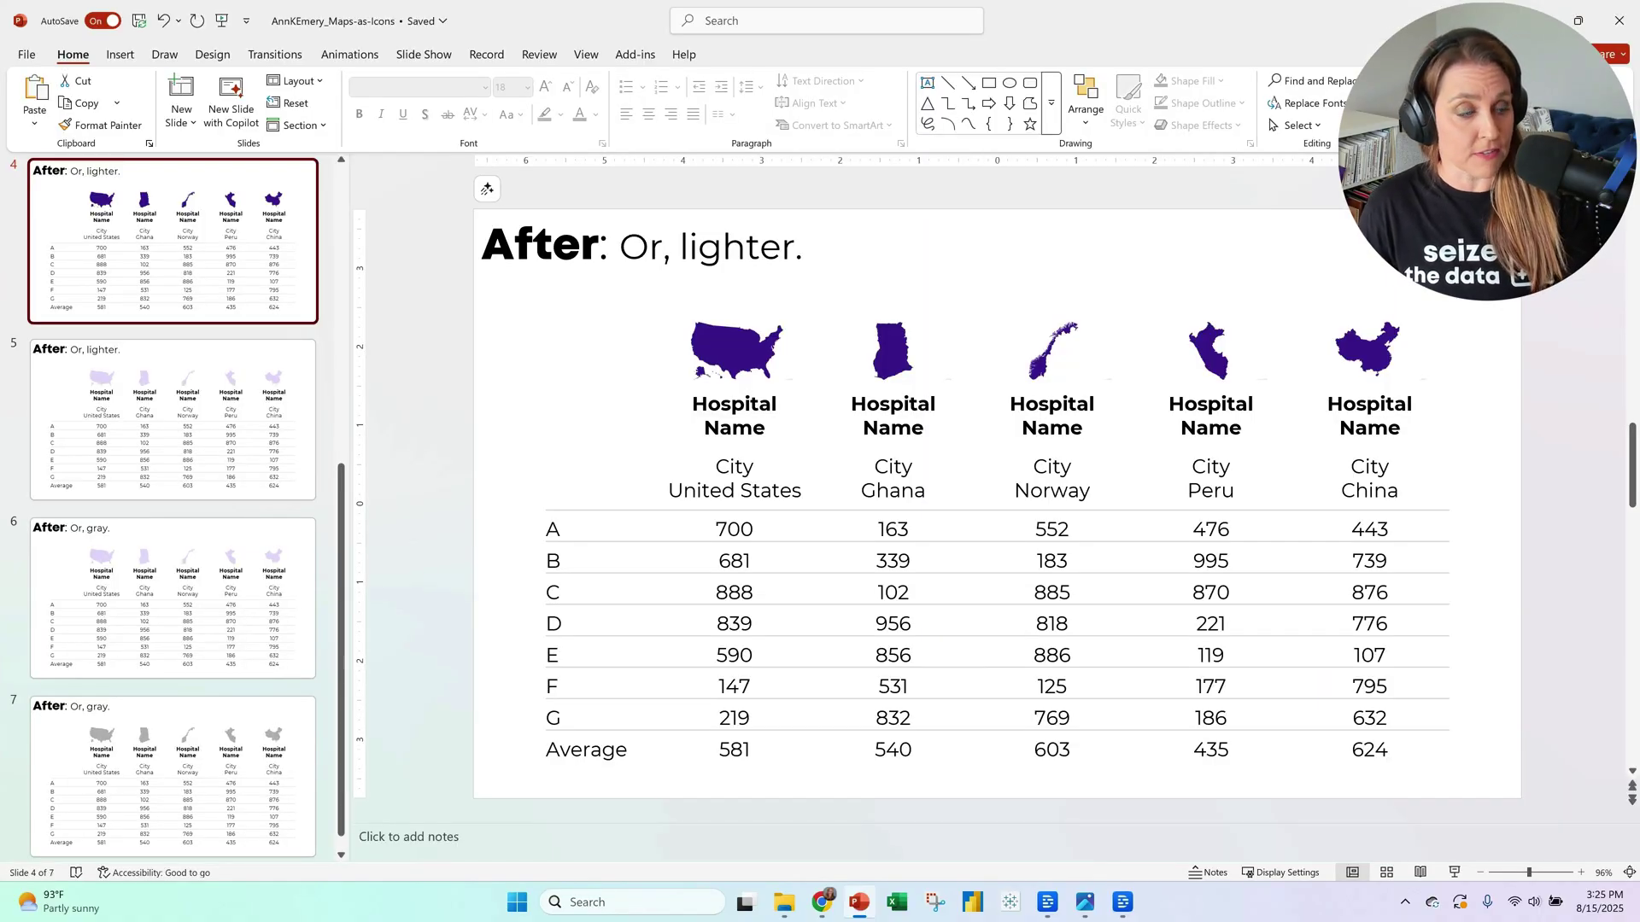
In the 2025-08-15_How-to-Make-a-Dataviz-GIF folder, open the saved Maps-as-Icons GIF file
click(784, 909)
click(653, 49)
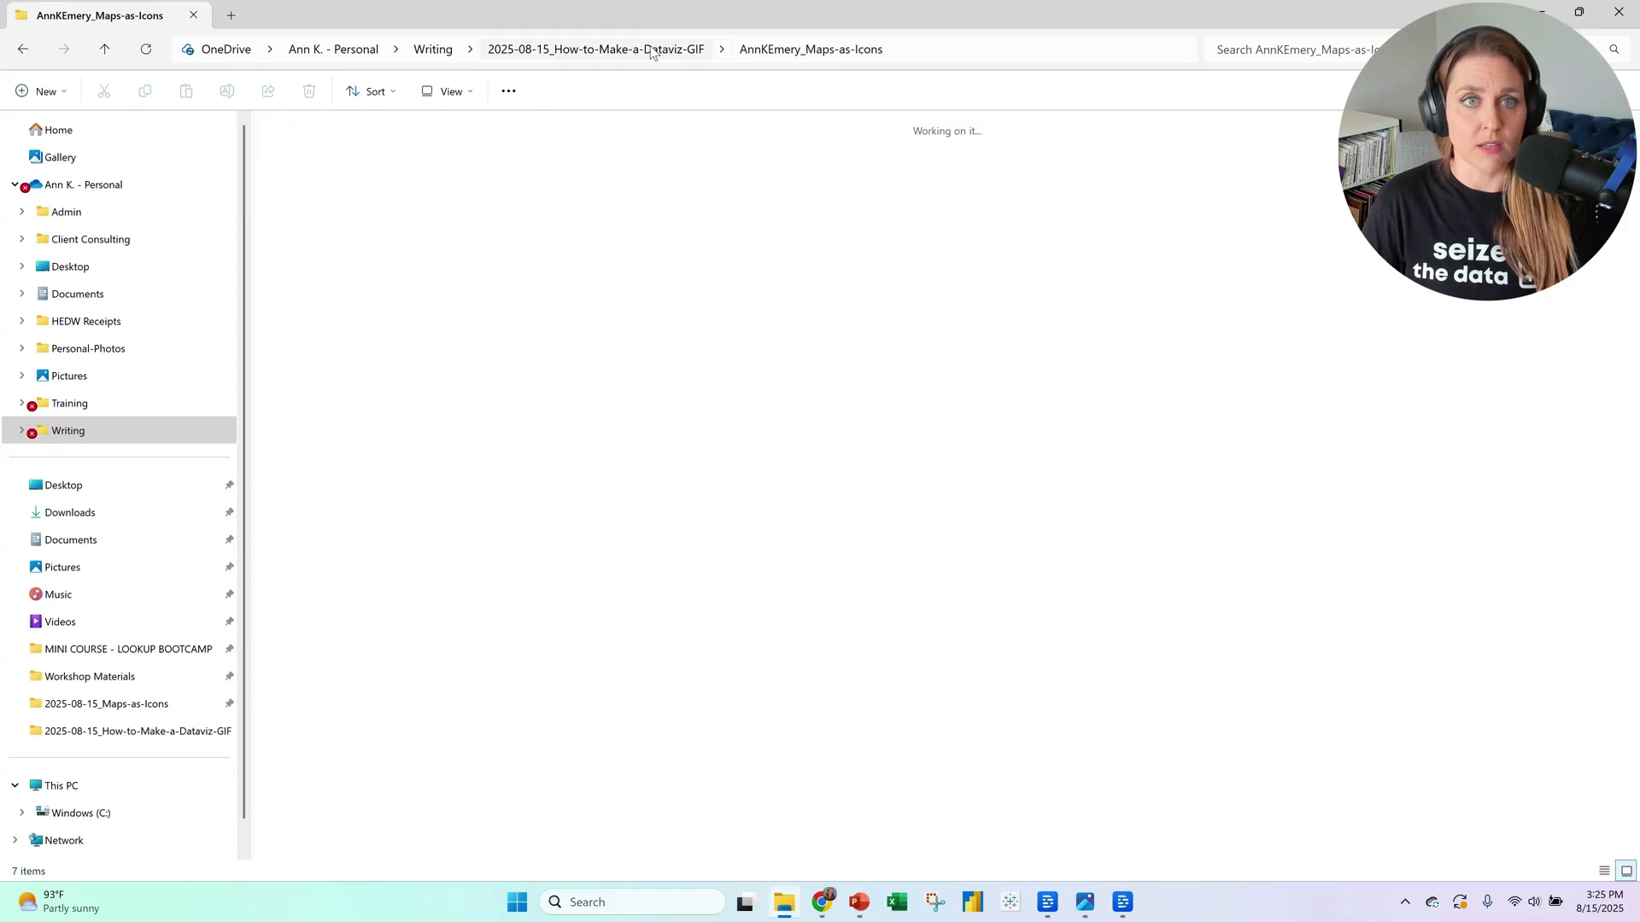
double_click(399, 175)
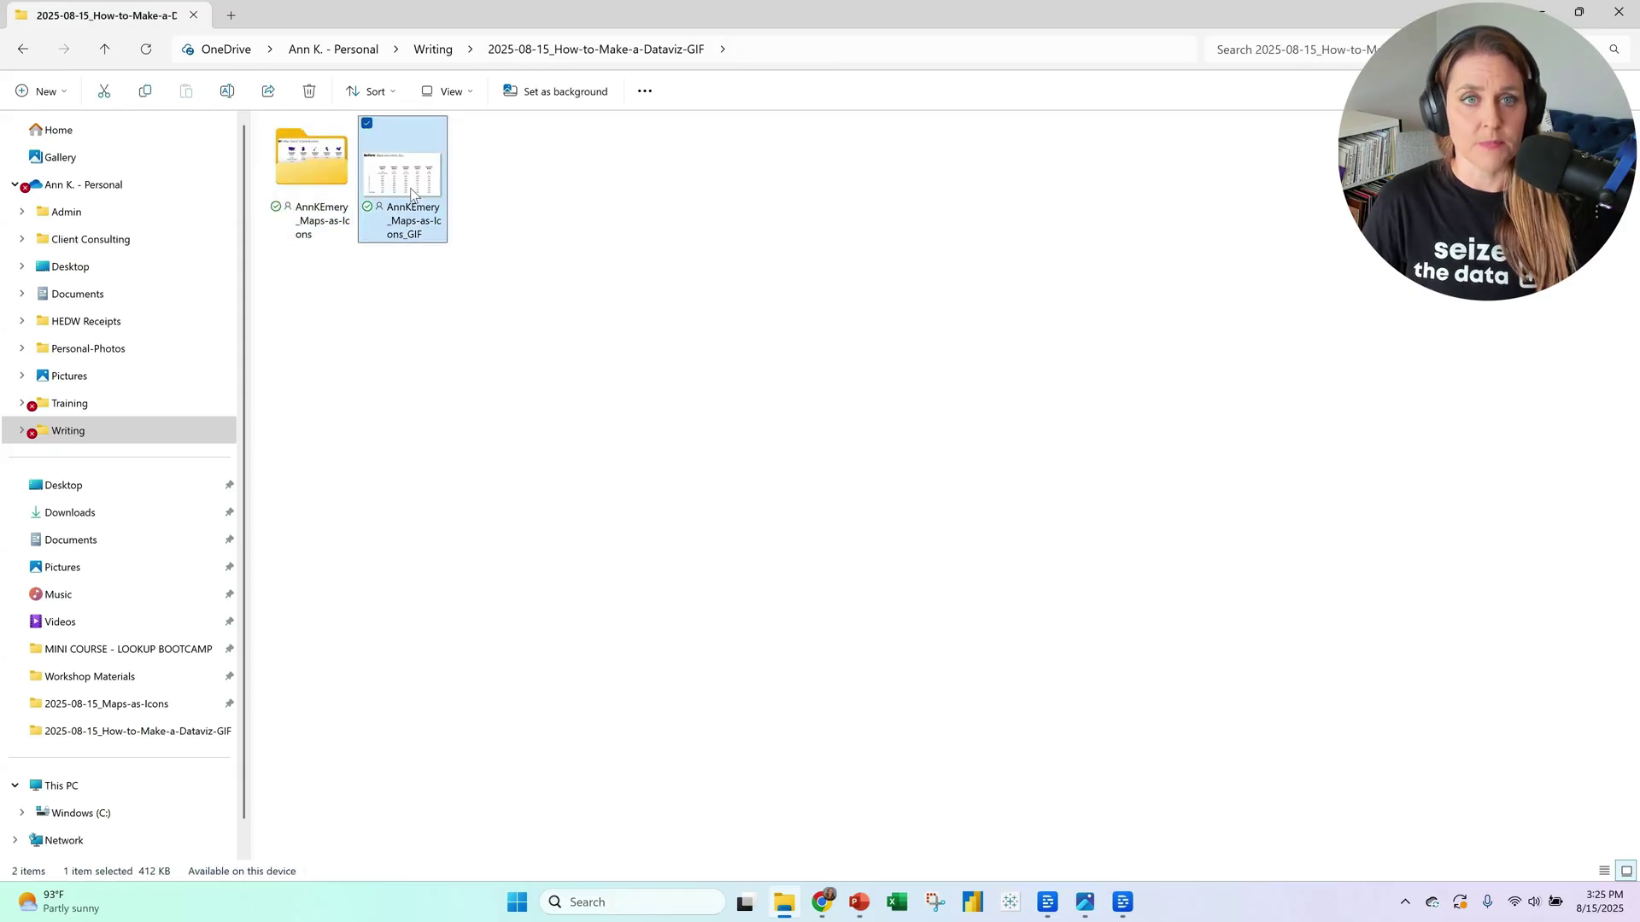